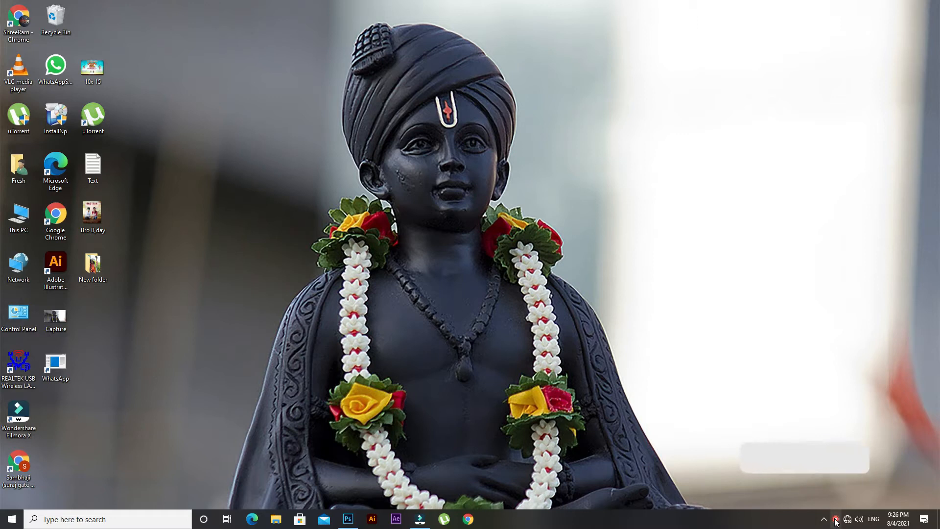
# Step: Refresh the desktop and switch to the Photoshop window
pyautogui.rightClick(622, 166)
pyautogui.click(649, 193)
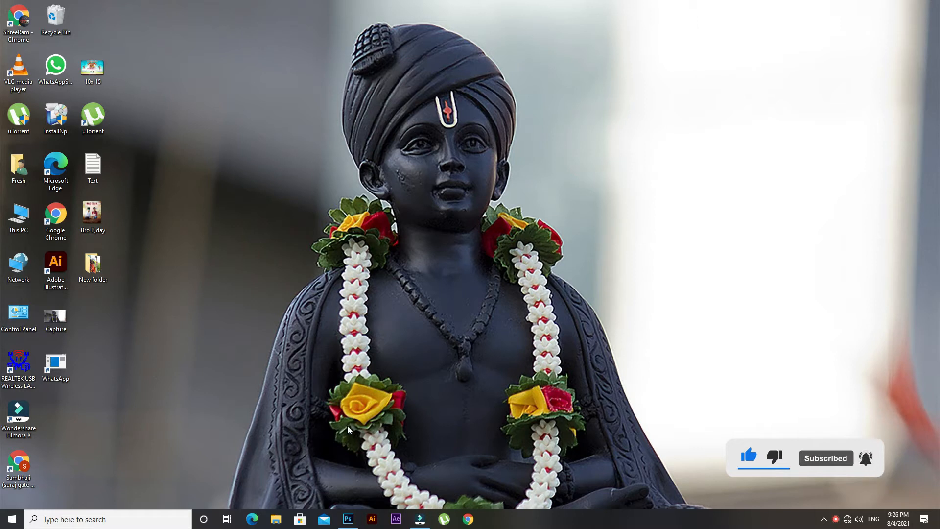
pyautogui.click(354, 525)
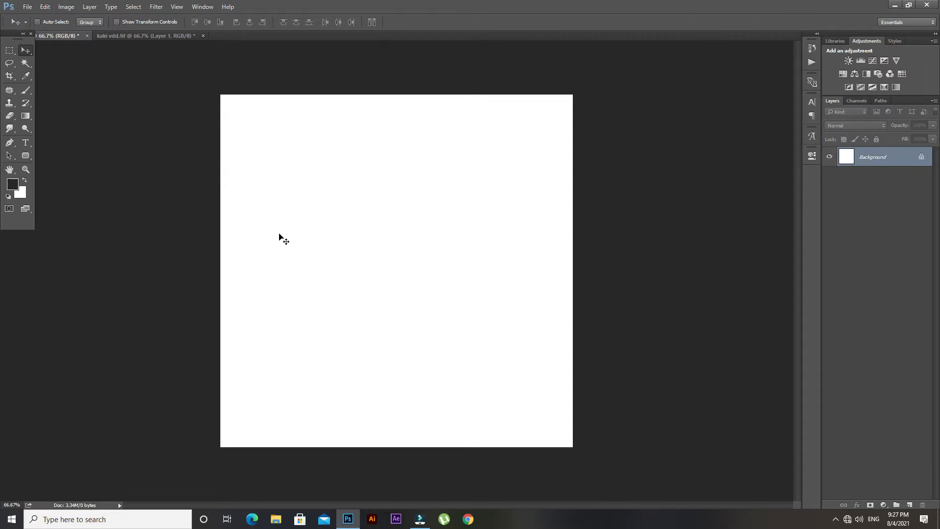
# Step: Set the blank document's image width to 1080 pixels and apply the image size
pyautogui.hotkey('ctrl', 'alt', 'i')
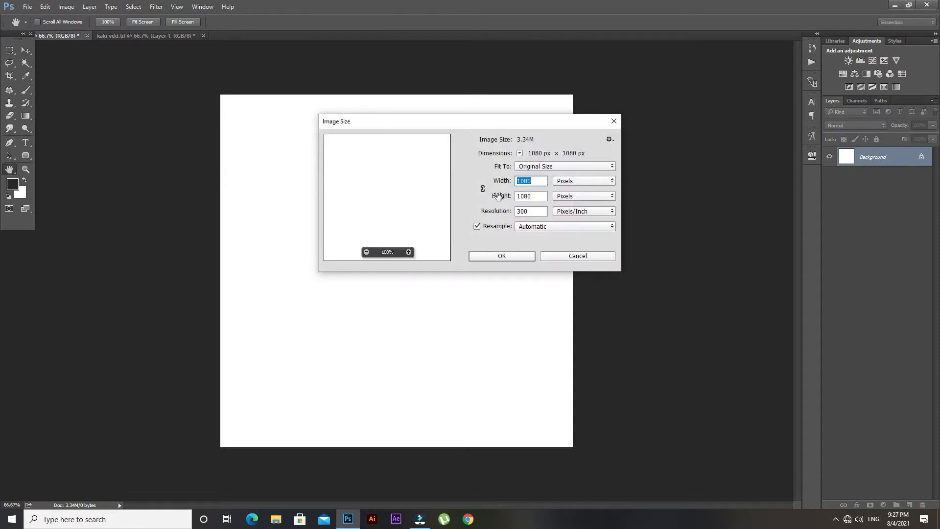
pyautogui.press('Up')
pyautogui.press('Up')
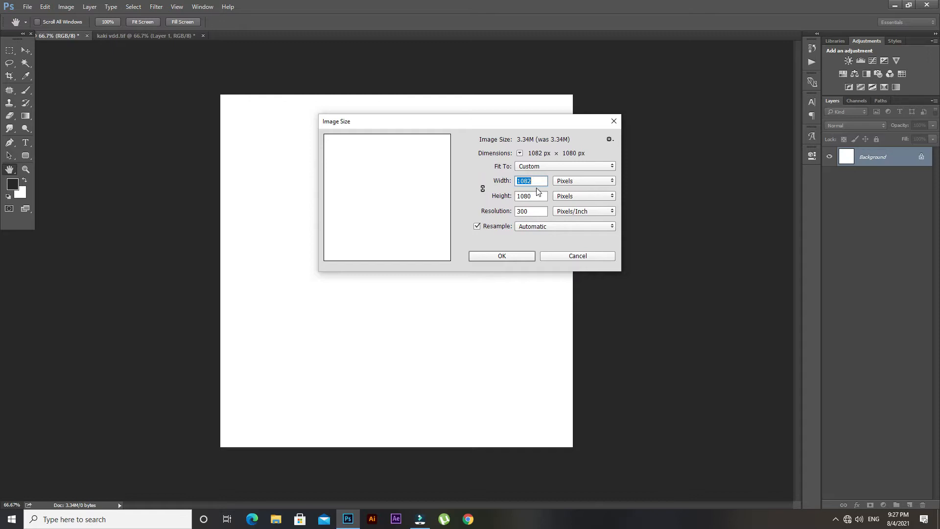
pyautogui.write('1080')
pyautogui.moveTo(434, 126); pyautogui.dragTo(422, 140)
pyautogui.click(485, 268)
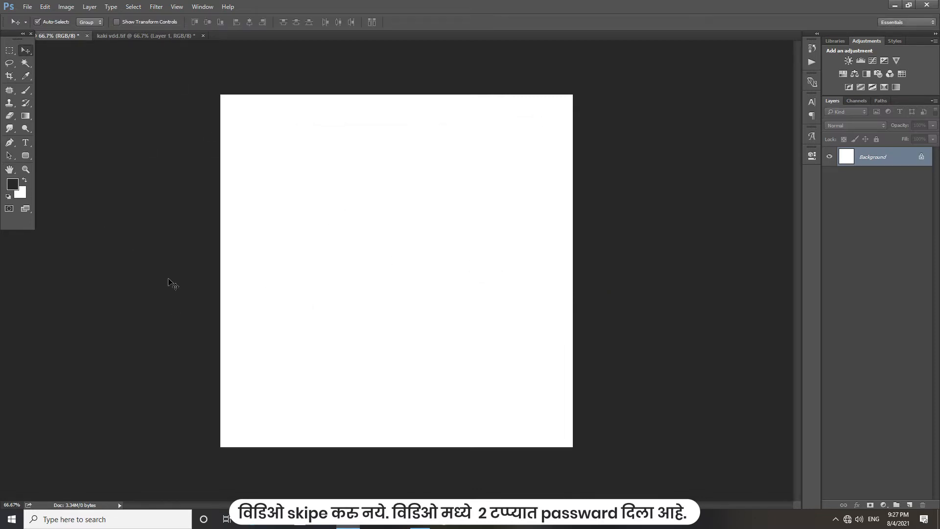
# Step: Copy the blurred landscape layer from kaki vdd.tif into the blank square document and convert it to a smart object
pyautogui.click(121, 36)
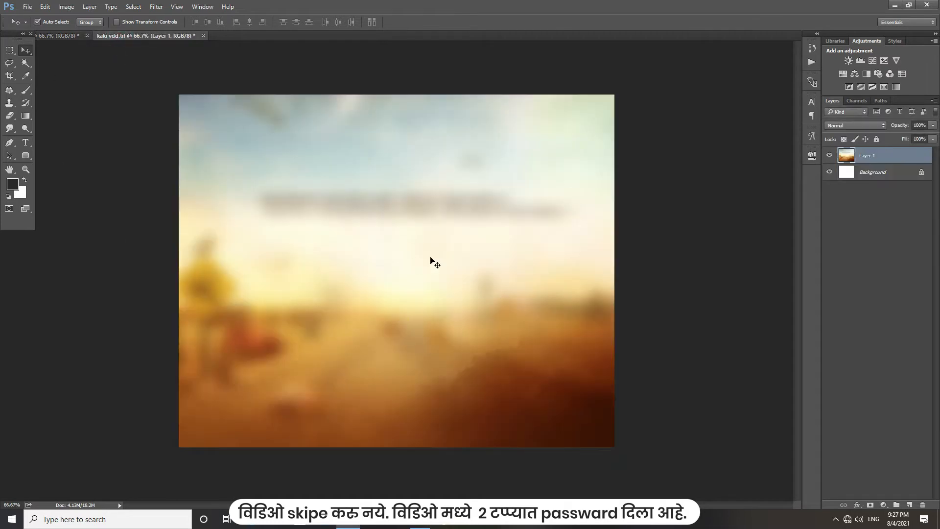
pyautogui.moveTo(477, 285); pyautogui.dragTo(496, 369)
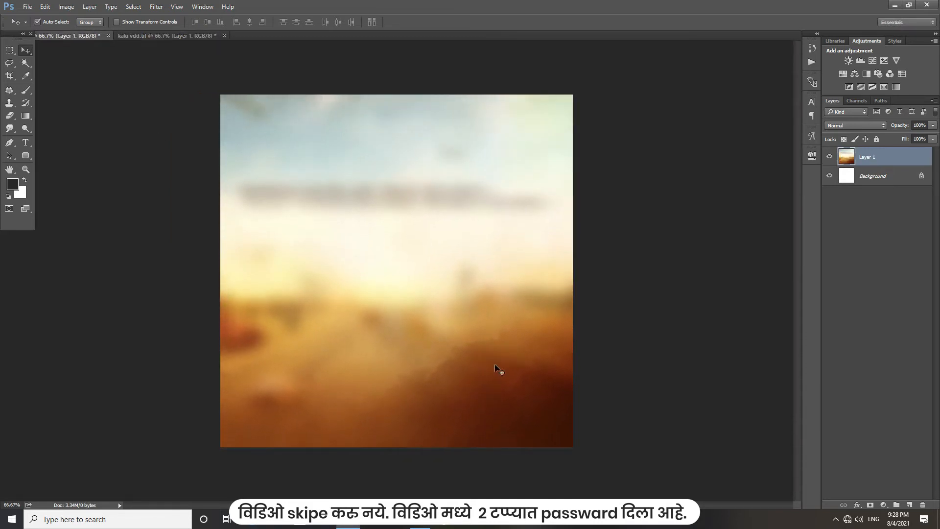
pyautogui.rightClick(889, 167)
pyautogui.click(836, 215)
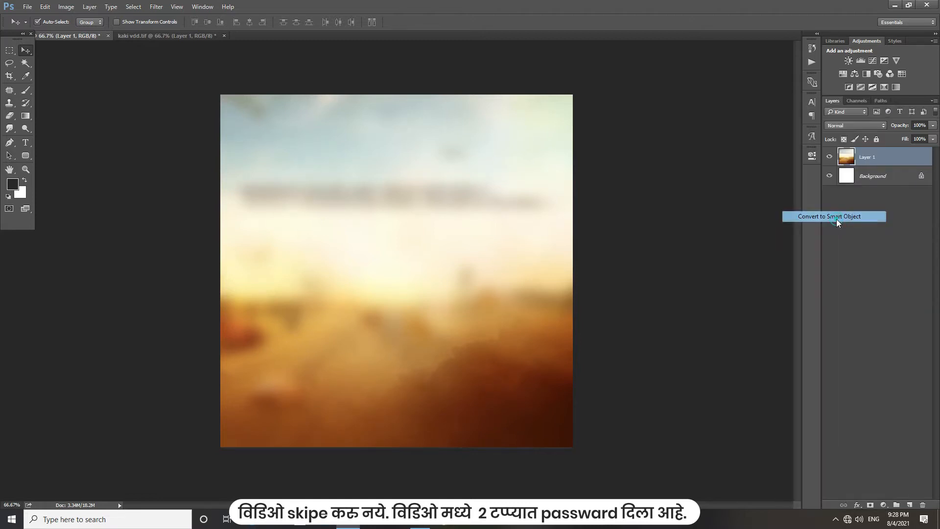
# Step: Scale the landscape smart object down to about 87% with Free Transform and apply the transformation
pyautogui.hotkey('ctrl', 't')
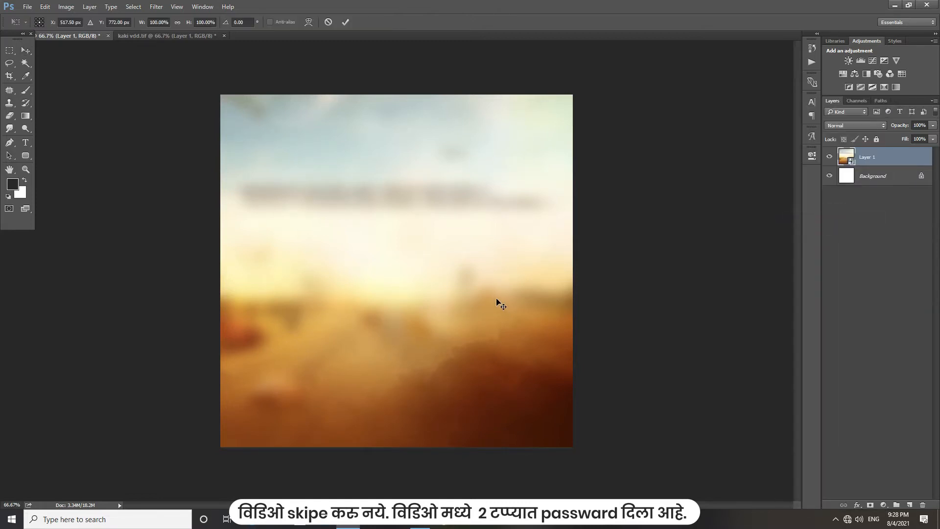
pyautogui.hotkey('ctrl', '-')
pyautogui.hotkey('ctrl', '-')
pyautogui.hotkey('ctrl', '-')
pyautogui.moveTo(236, 169); pyautogui.dragTo(256, 186)
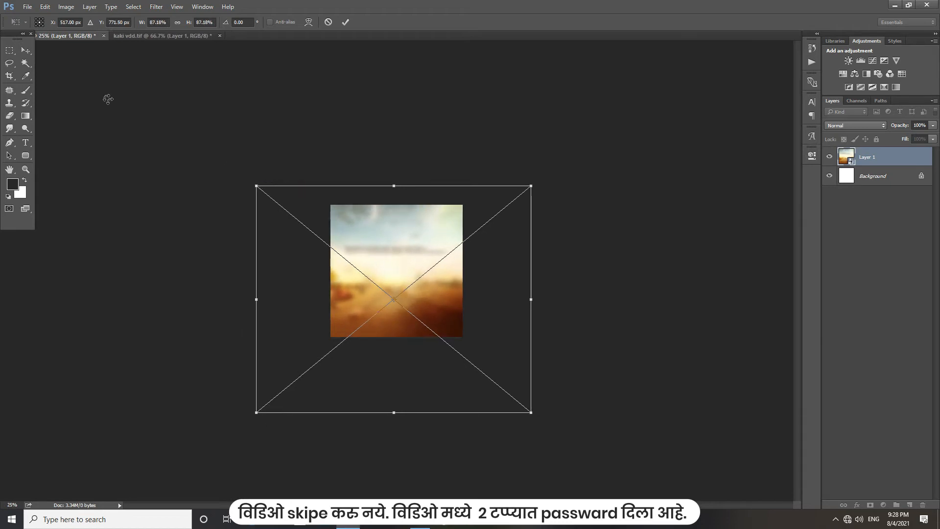
pyautogui.click(26, 50)
pyautogui.click(411, 194)
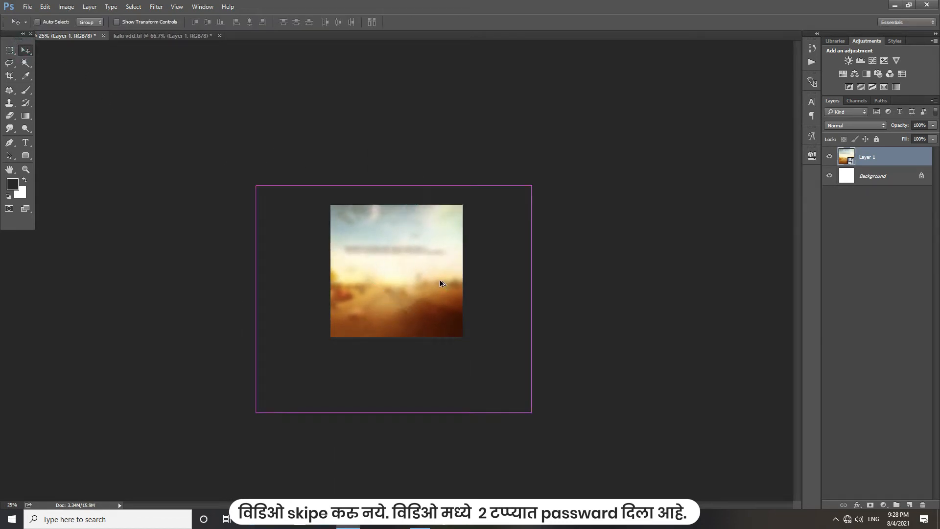
# Step: Apply Color Balance to Layer 1 with midtone levels of -92, -61 and +45
pyautogui.hotkey('ctrl', '0')
pyautogui.click(428, 231)
pyautogui.hotkey('ctrl', 'b')
pyautogui.click(422, 185)
pyautogui.click(407, 173)
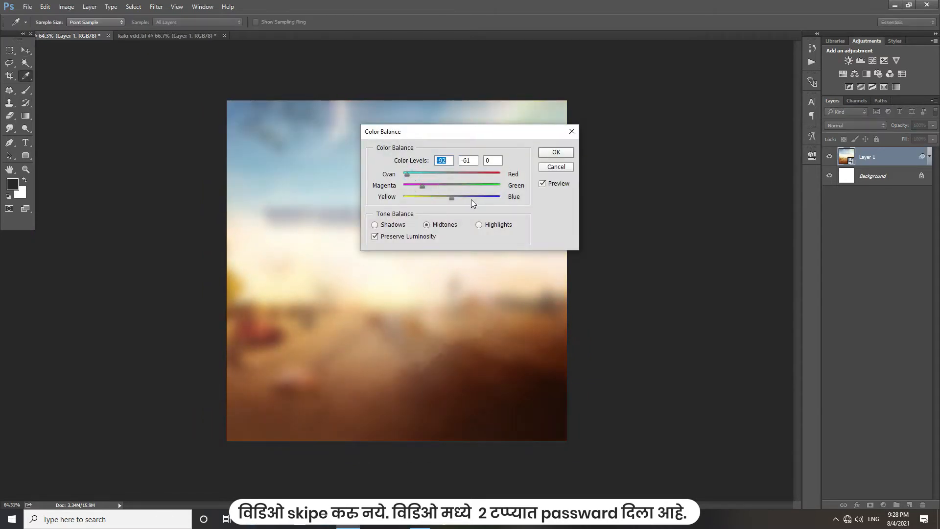
pyautogui.moveTo(471, 198); pyautogui.dragTo(478, 199)
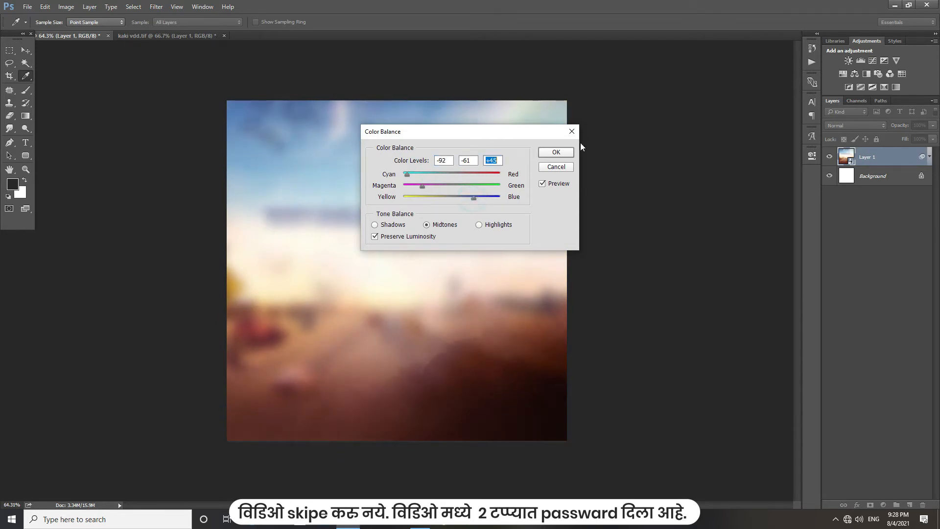
pyautogui.click(563, 151)
pyautogui.press('v')
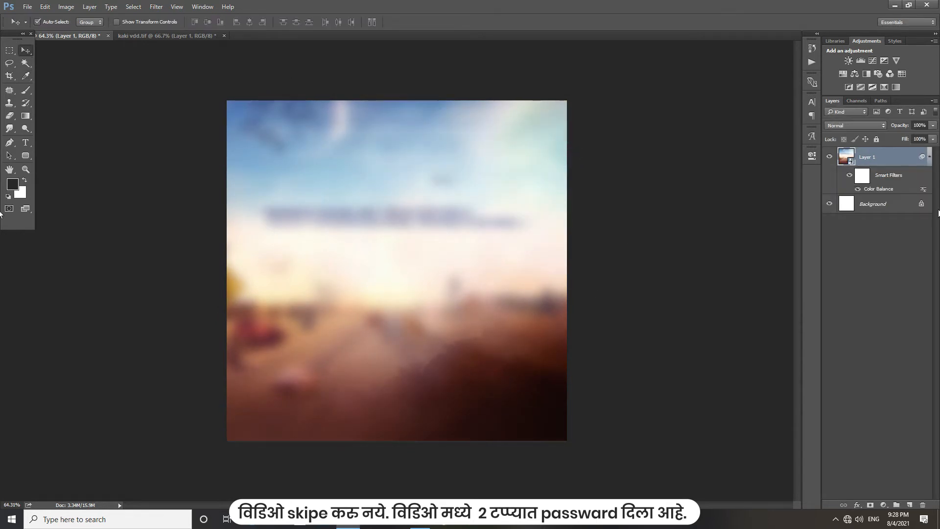
# Step: Add a Color Balance adjustment layer with midtones at cyan-red -33, magenta-green +25 and yellow-blue +31
pyautogui.click(855, 73)
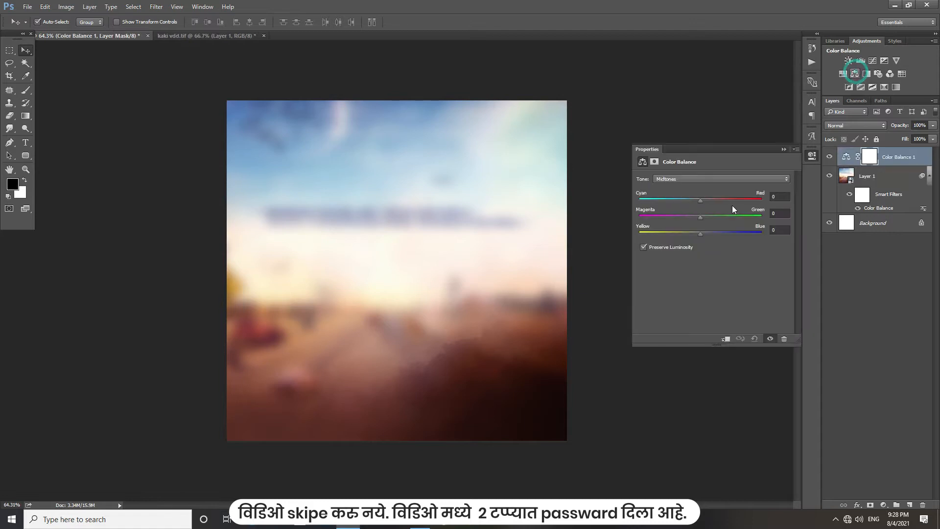
pyautogui.click(664, 214)
pyautogui.click(652, 199)
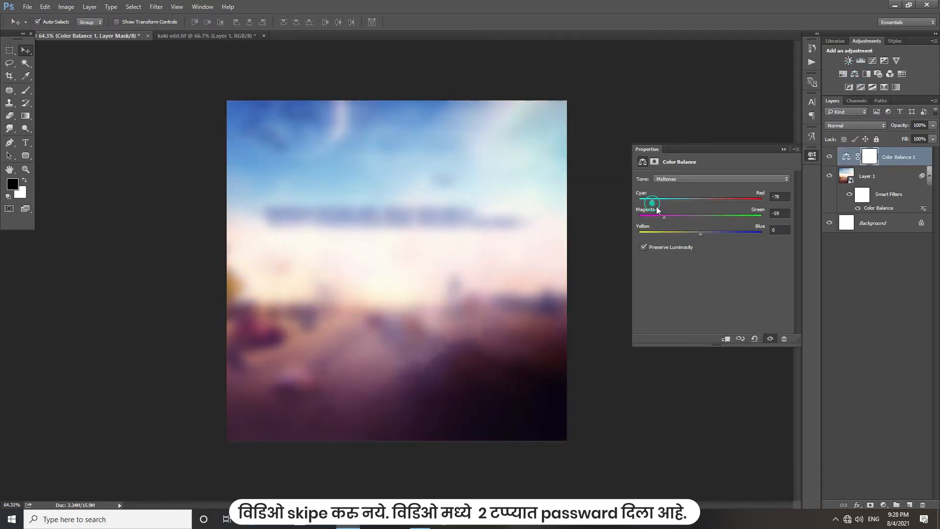
pyautogui.click(728, 233)
pyautogui.click(705, 217)
pyautogui.click(719, 199)
pyautogui.click(692, 232)
pyautogui.moveTo(707, 202); pyautogui.dragTo(719, 202)
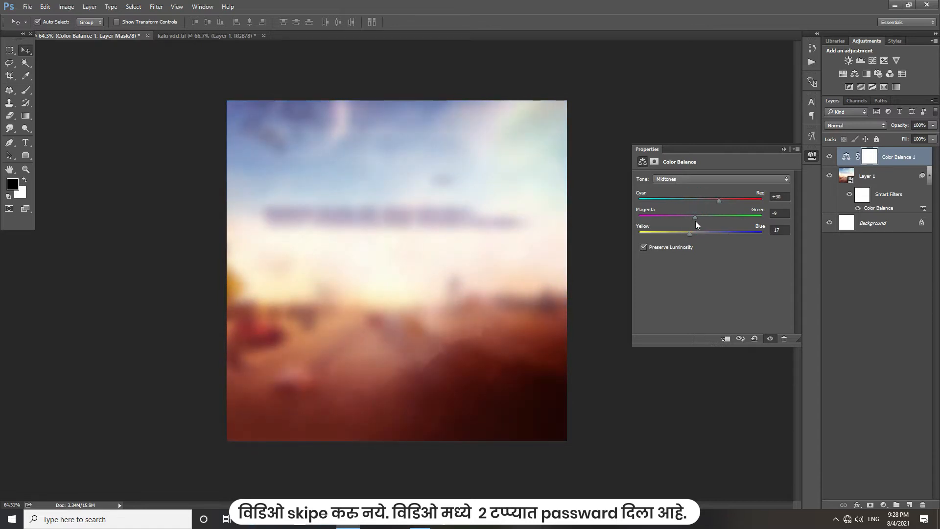
pyautogui.click(719, 216)
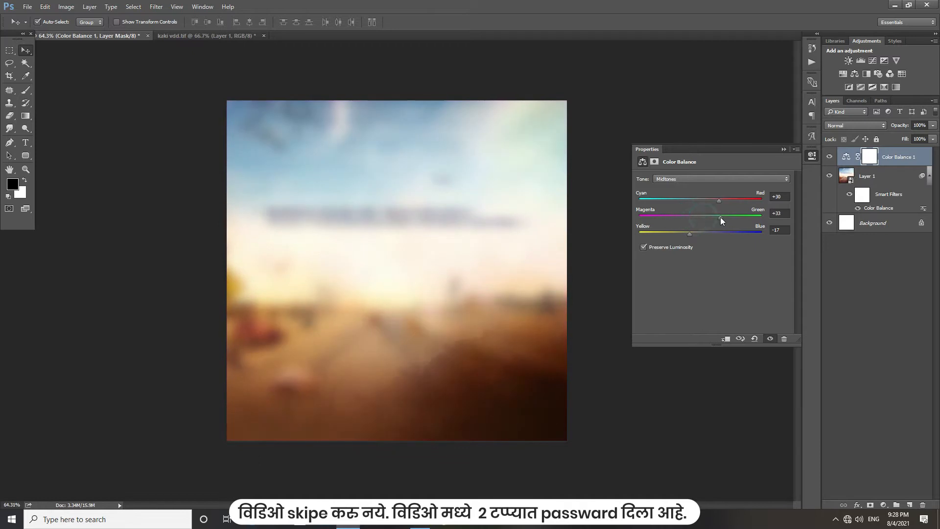
pyautogui.click(679, 200)
pyautogui.click(703, 215)
pyautogui.click(716, 216)
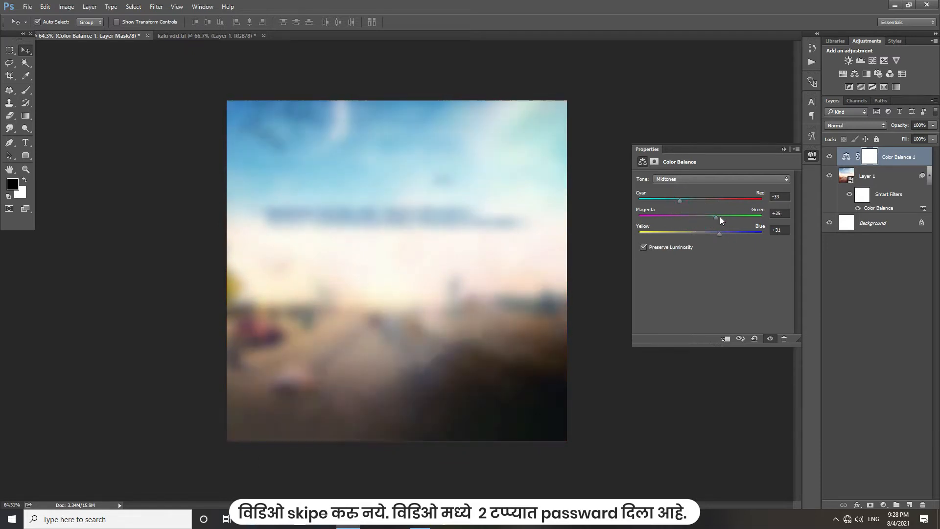
pyautogui.click(783, 149)
# Step: Create a new layer above Layer 1 and stamp the dark 2100-size smoke brush once over the canvas centre
pyautogui.scroll(3, 497, 322)
pyautogui.scroll(-1, 497, 322)
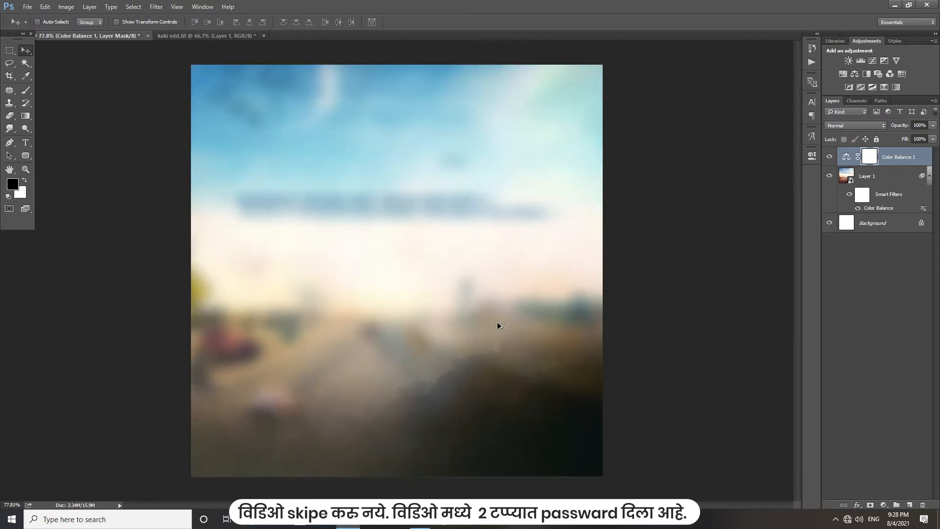
pyautogui.keyDown('ctrl'); pyautogui.click(490, 264); pyautogui.keyUp('ctrl')
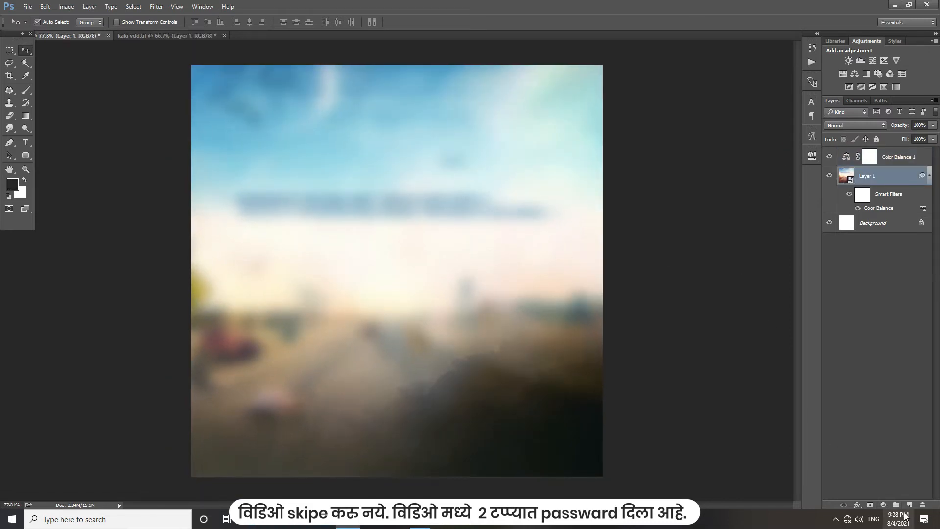
pyautogui.click(909, 505)
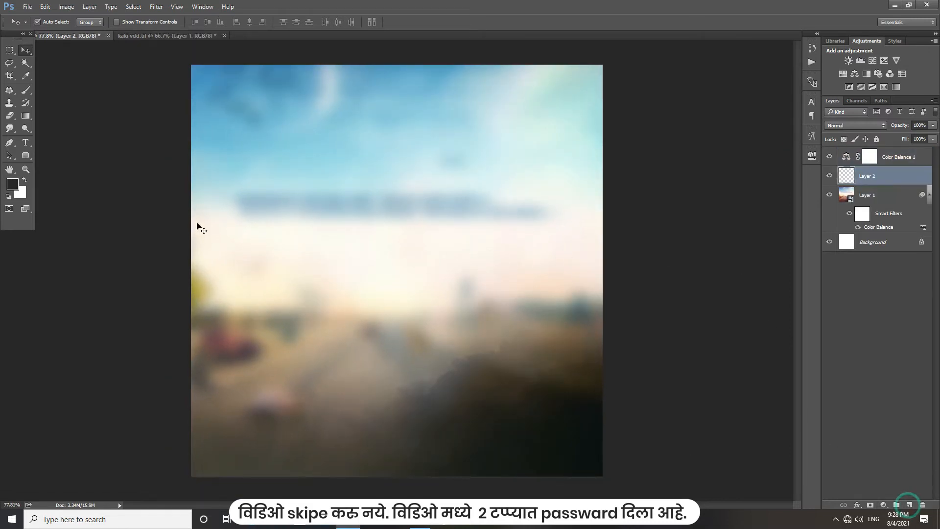
pyautogui.click(30, 86)
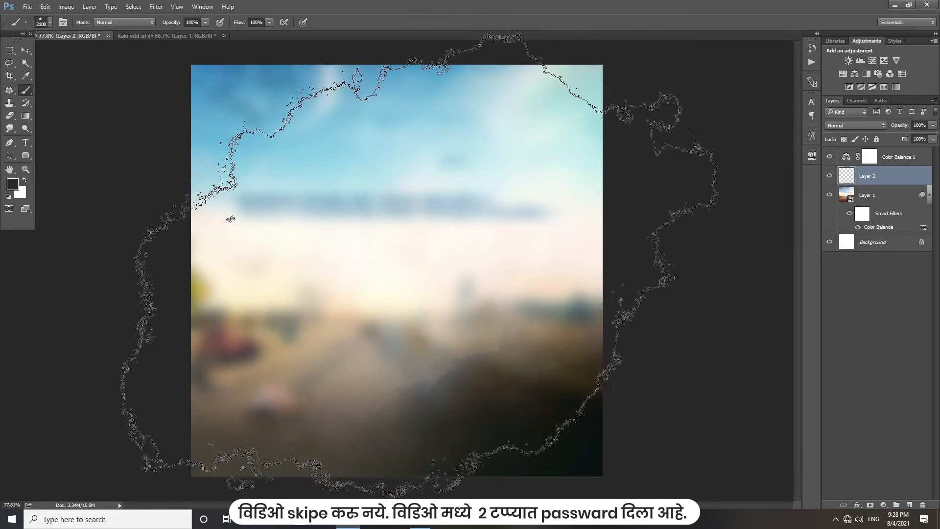
pyautogui.click(443, 274)
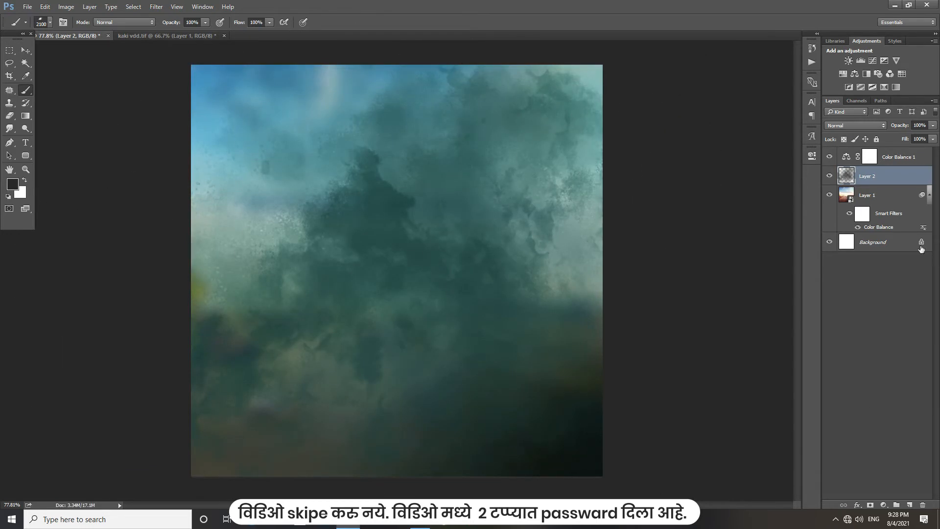
# Step: Move the smoke layer above the Color Balance adjustment layer and set its blend mode to Soft Light
pyautogui.moveTo(892, 183); pyautogui.dragTo(884, 156)
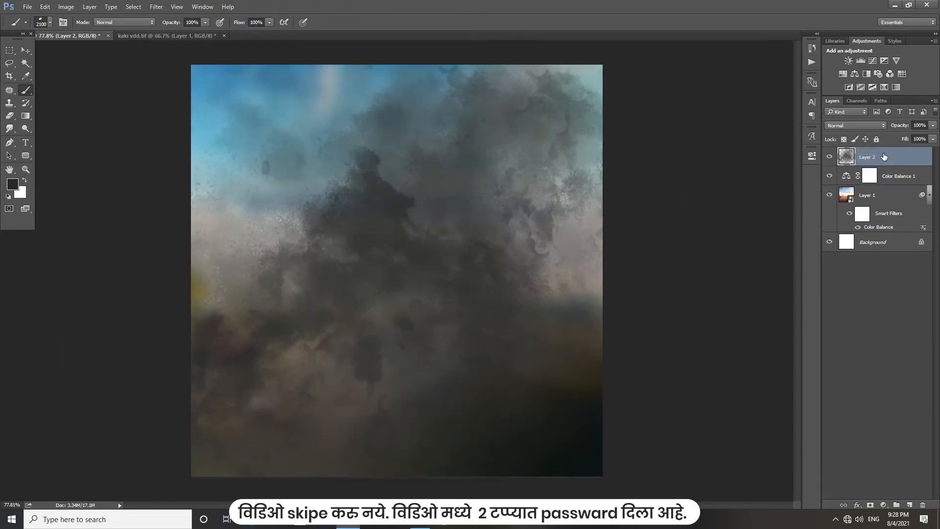
pyautogui.click(844, 126)
pyautogui.click(839, 218)
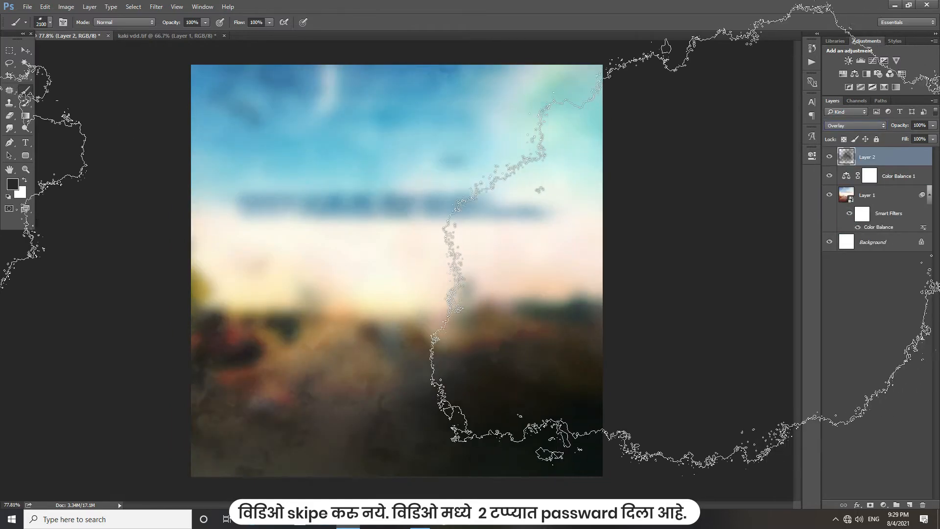
pyautogui.press('Down')
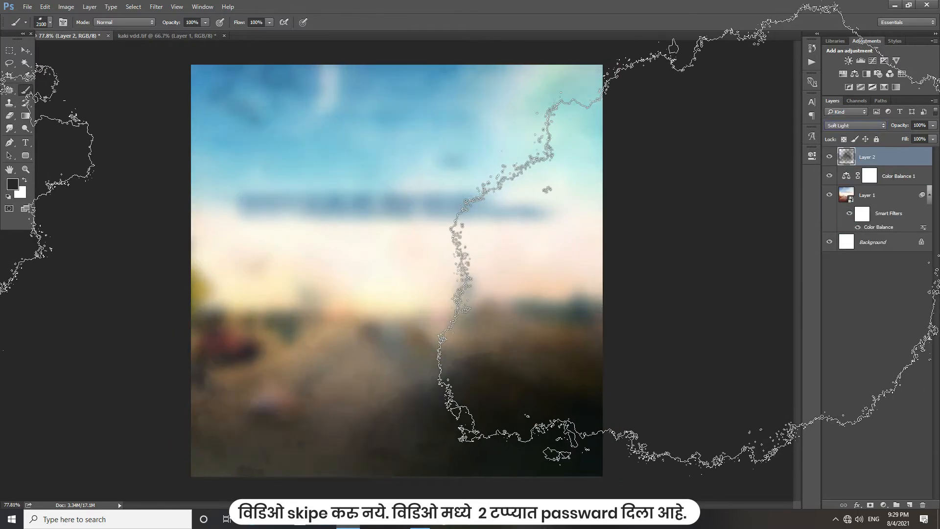
# Step: Add a new layer above Layer 2 and set the foreground colour to white (ffffff) for the brush
pyautogui.click(910, 505)
pyautogui.click(16, 189)
pyautogui.click(635, 326)
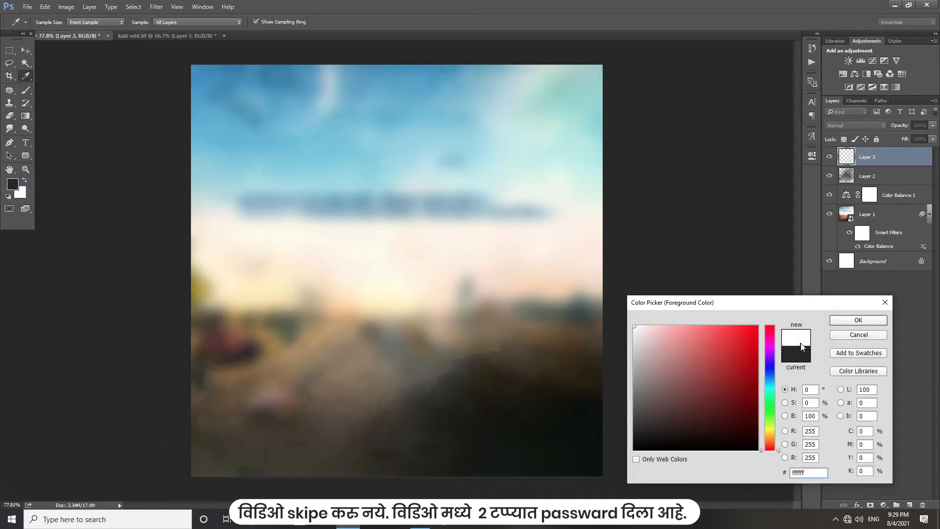
pyautogui.click(842, 319)
pyautogui.press('b')
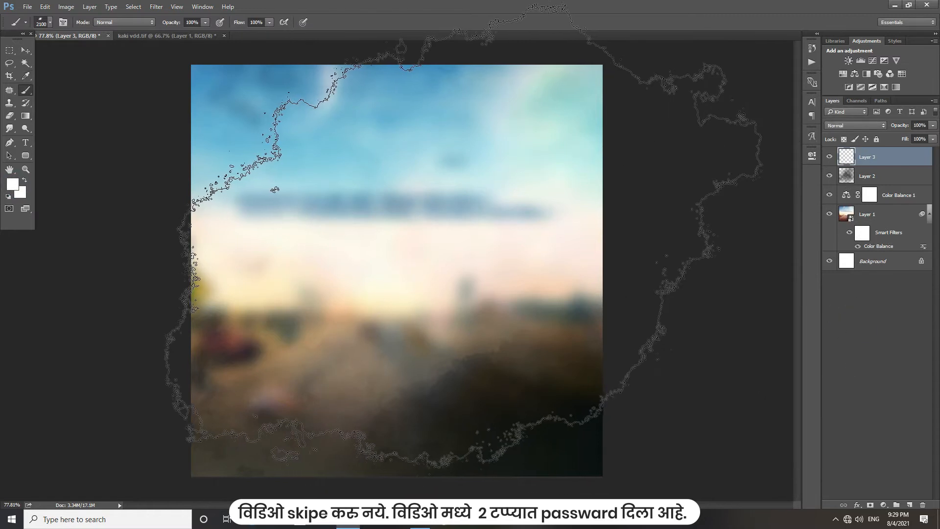
# Step: Set the brush opacity to 27% and paint white smoke over the edges and lower part of the canvas
pyautogui.scroll(-3, 478, 195)
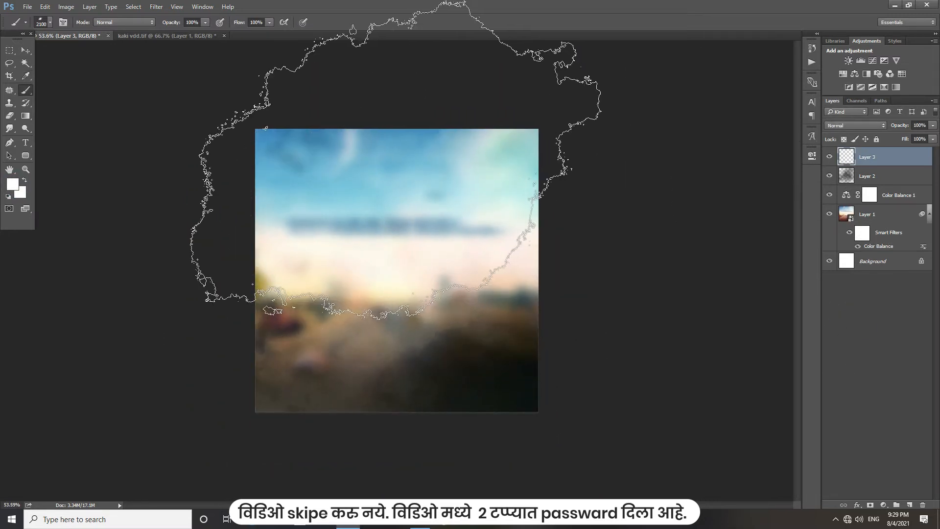
pyautogui.click(206, 22)
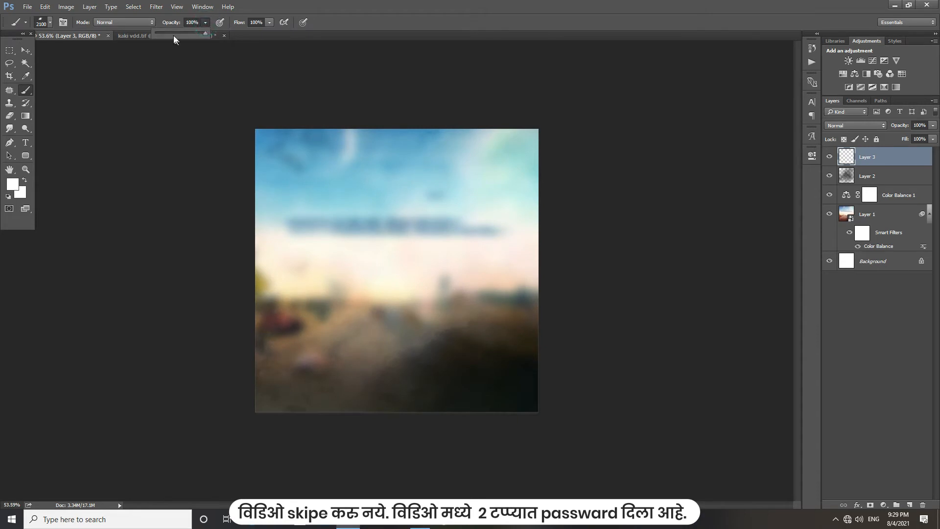
pyautogui.moveTo(171, 34); pyautogui.dragTo(168, 33)
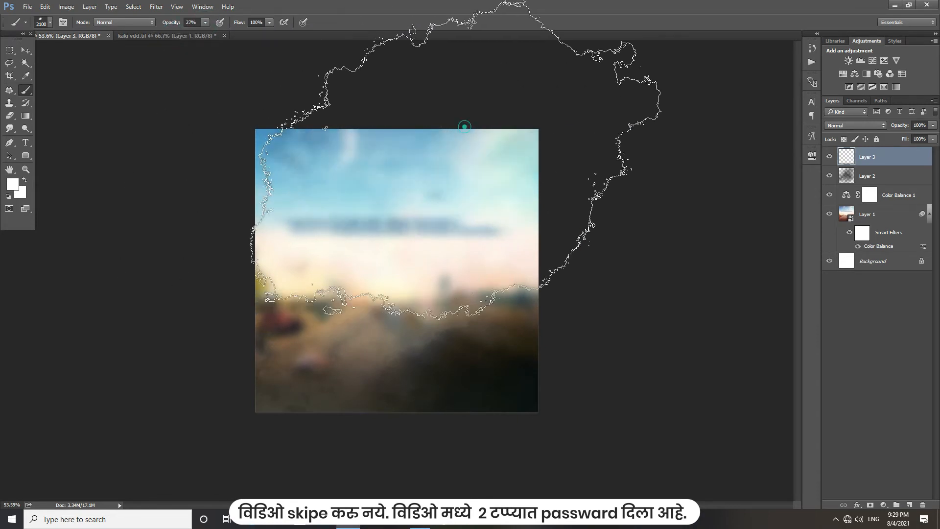
pyautogui.moveTo(189, 276)
pyautogui.mouseDown()
pyautogui.moveTo(230, 362)
pyautogui.moveTo(472, 437)
pyautogui.moveTo(644, 265)
pyautogui.mouseUp()
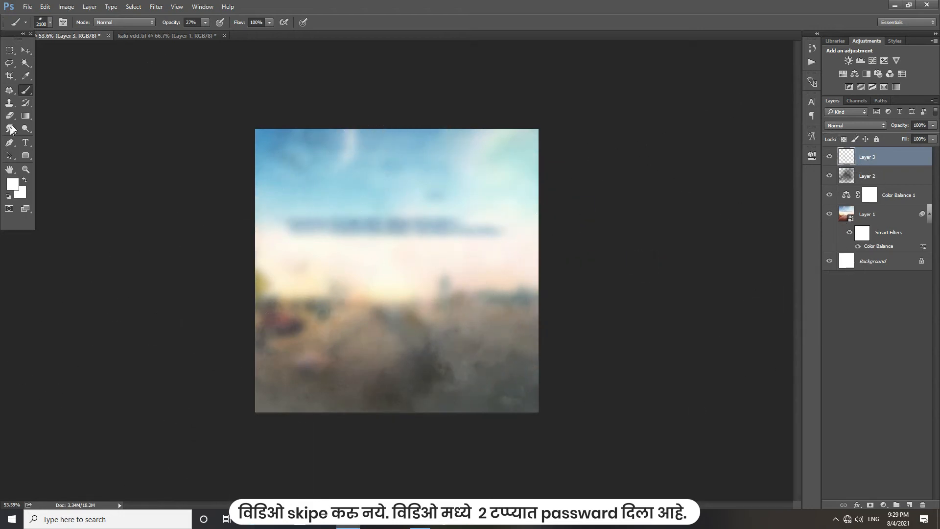
# Step: Set the white smoke layer's blend mode to Soft Light
pyautogui.click(25, 50)
pyautogui.scroll(2, 413, 307)
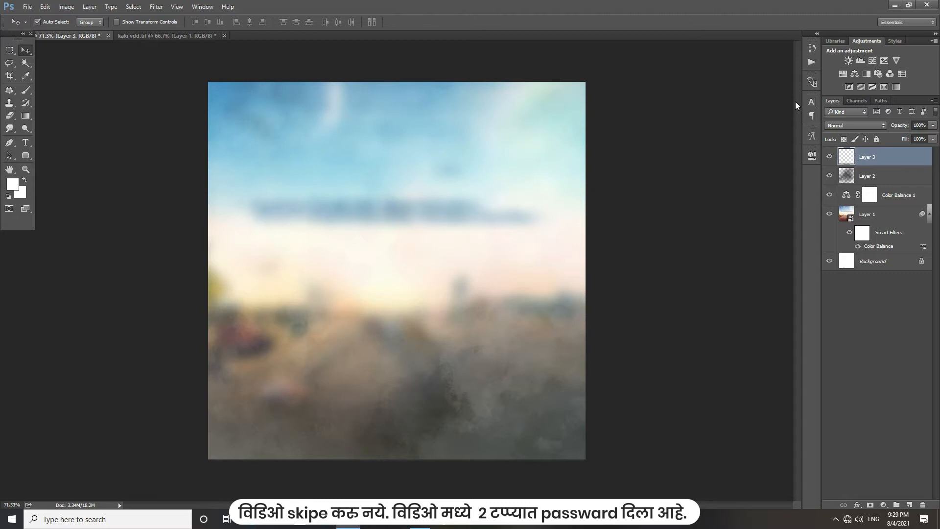
pyautogui.click(842, 126)
pyautogui.click(841, 226)
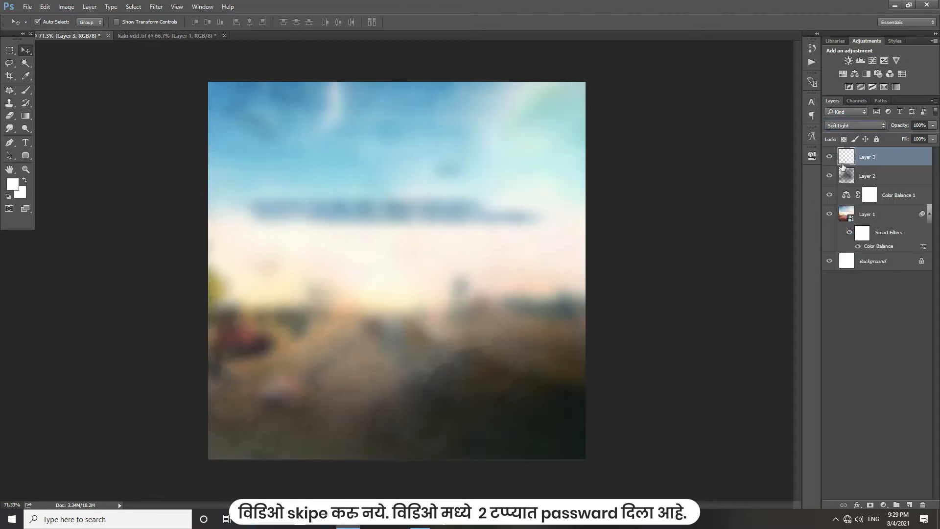
# Step: Try the Overlay and Multiply blend modes on the white smoke layer and return it to Soft Light
pyautogui.click(829, 157)
pyautogui.click(829, 157)
pyautogui.click(844, 126)
pyautogui.click(843, 225)
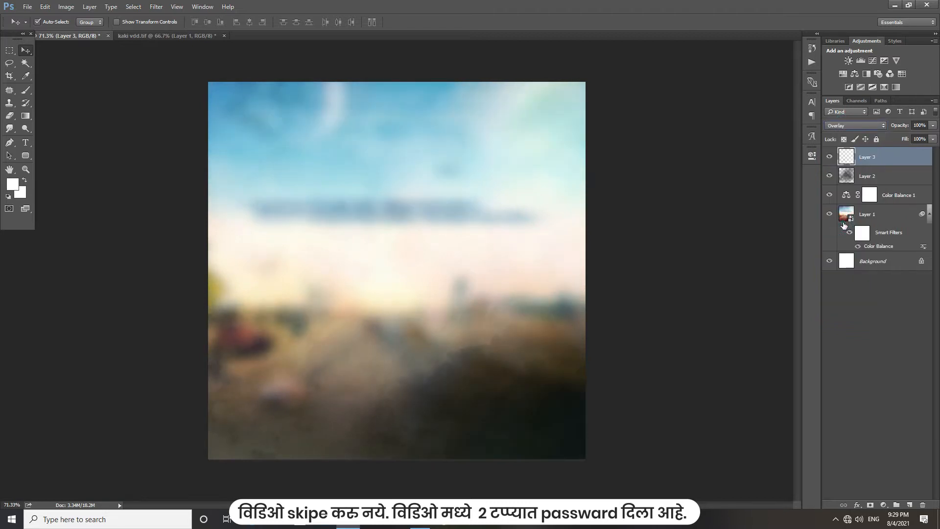
pyautogui.click(843, 128)
pyautogui.click(843, 149)
pyautogui.click(840, 125)
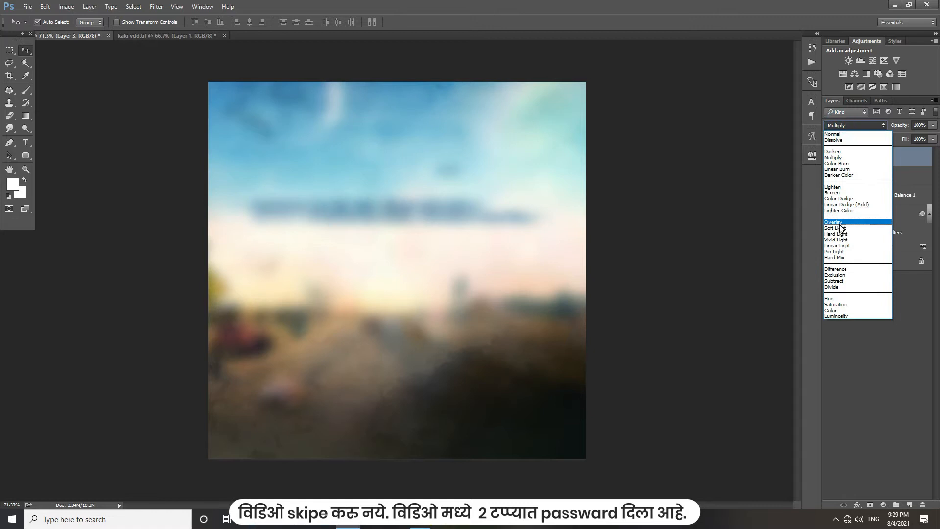
pyautogui.click(840, 228)
# Step: Compare the canvas with and without the white smoke layer, and set its blend mode to Normal
pyautogui.click(829, 158)
pyautogui.click(829, 158)
pyautogui.click(827, 126)
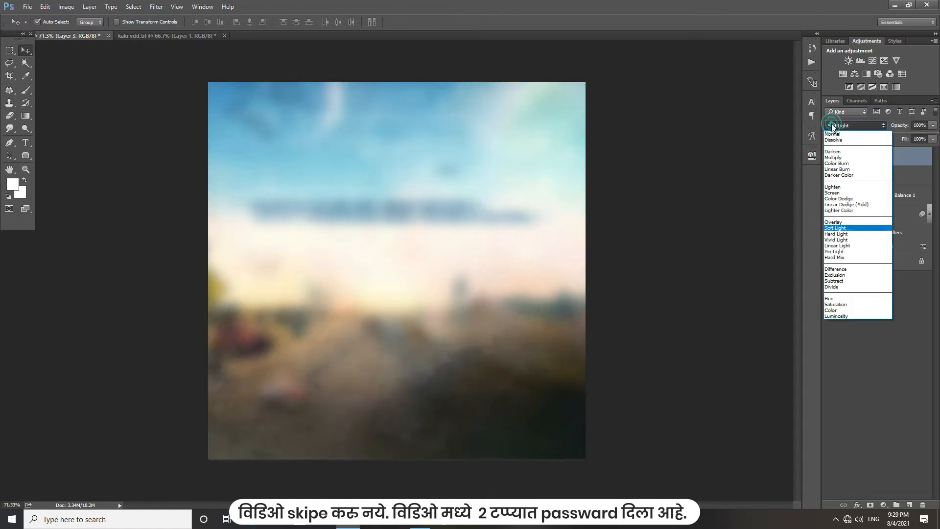
pyautogui.click(838, 121)
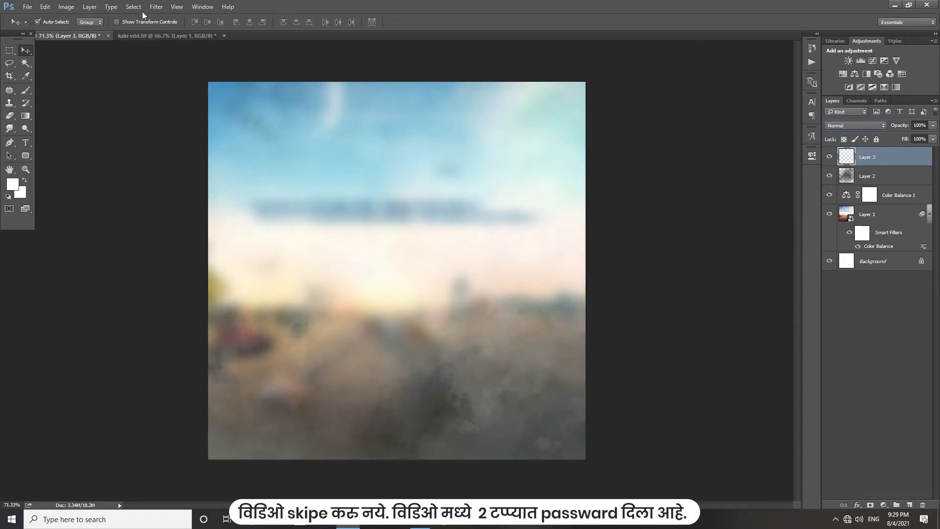
# Step: Apply a slight Gaussian Blur to the white smoke on Layer 3 and deselect the layer
pyautogui.click(162, 7)
pyautogui.moveTo(267, 117)
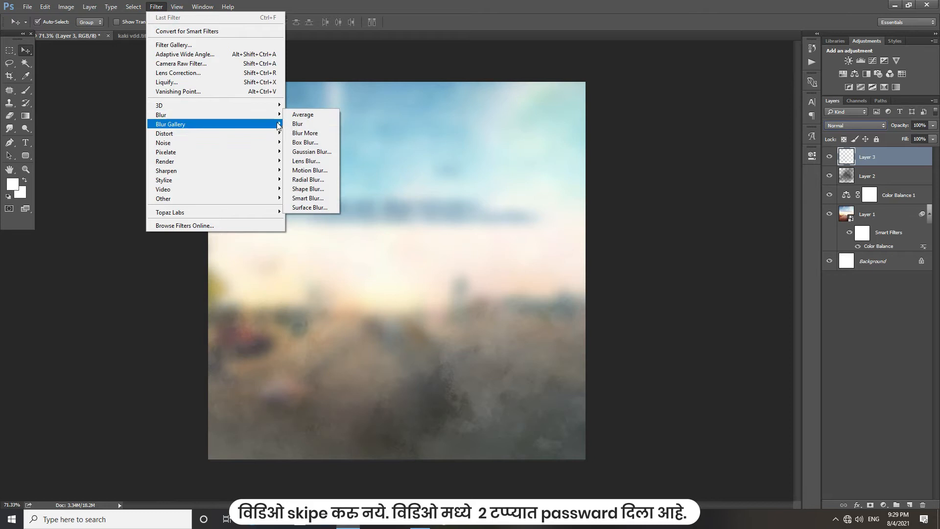
pyautogui.click(312, 152)
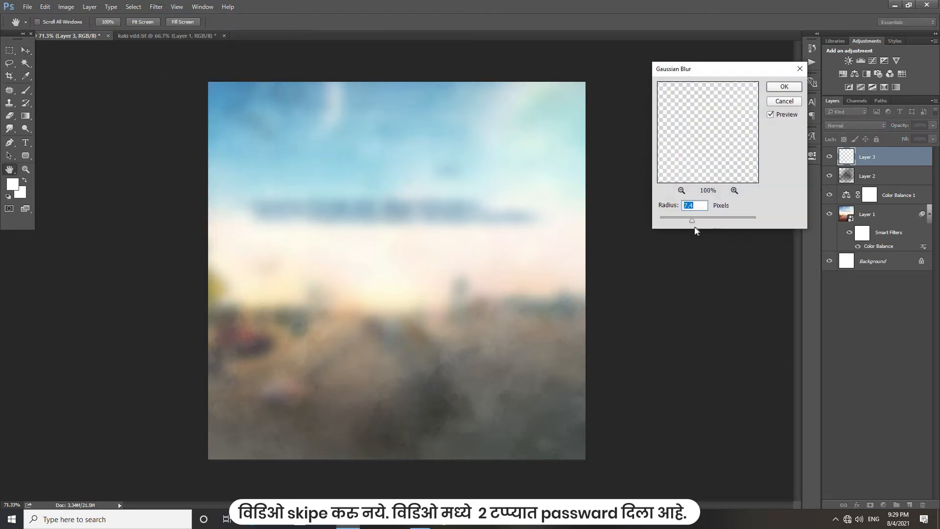
pyautogui.moveTo(684, 219); pyautogui.dragTo(680, 218)
pyautogui.click(778, 96)
pyautogui.press('v')
pyautogui.click(696, 166)
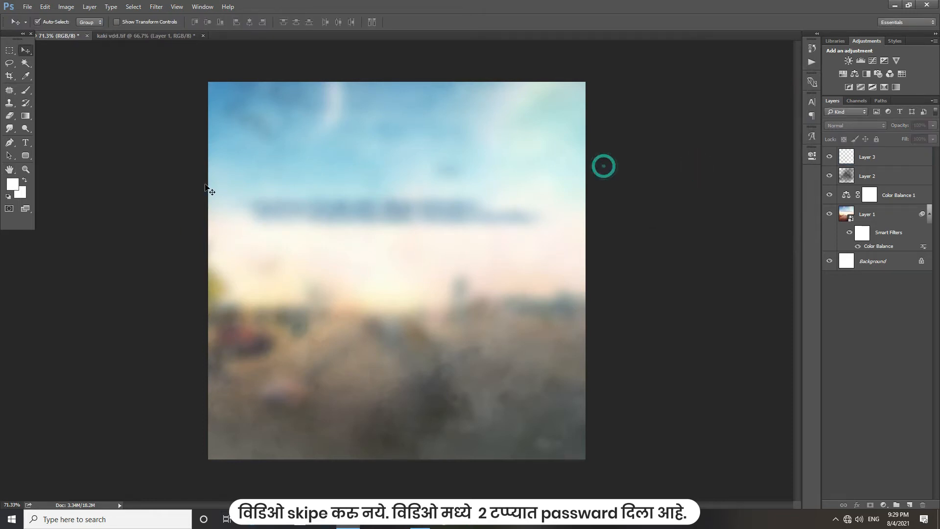
# Step: Close the kaki vdd.tif document without saving its changes
pyautogui.click(139, 36)
pyautogui.click(203, 37)
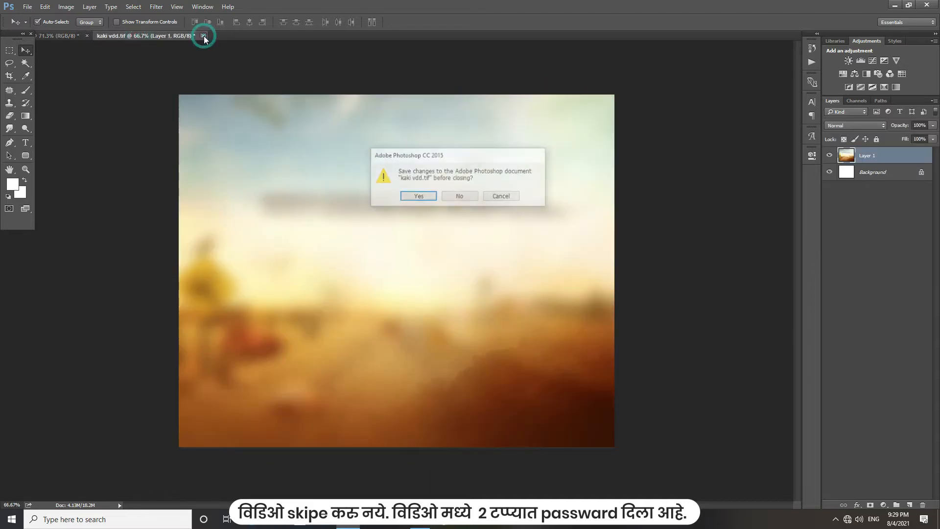
pyautogui.click(469, 198)
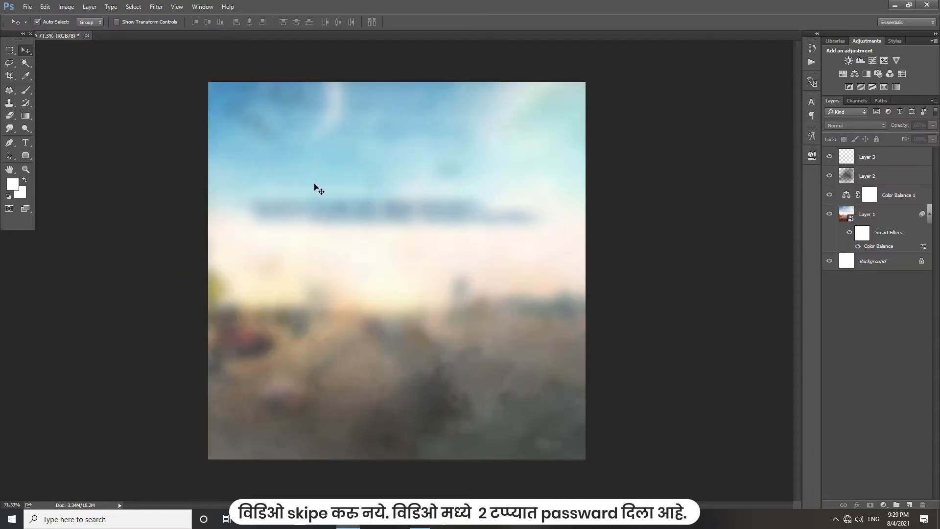
# Step: Open the cut-out portrait PNG from the A monthly package work folder, inside a client on Local Disk (I:)
pyautogui.click(27, 7)
pyautogui.click(38, 28)
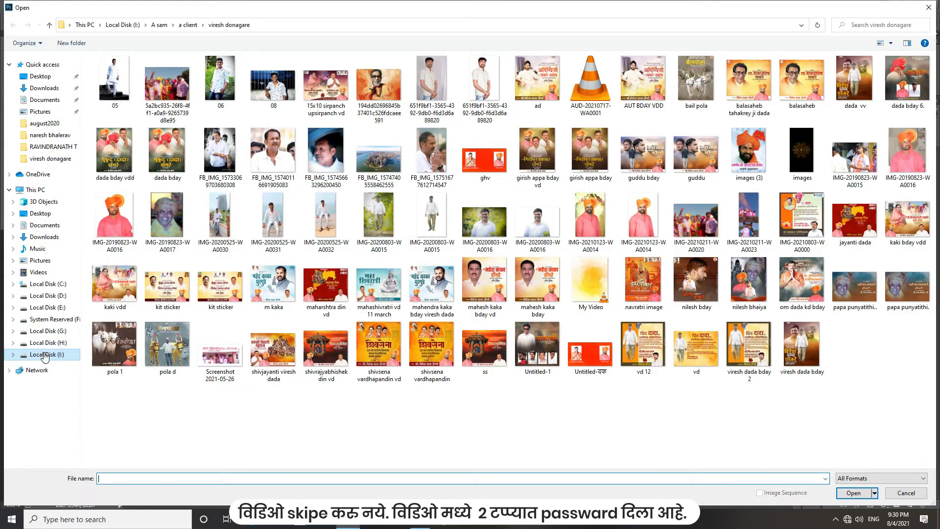
pyautogui.click(44, 354)
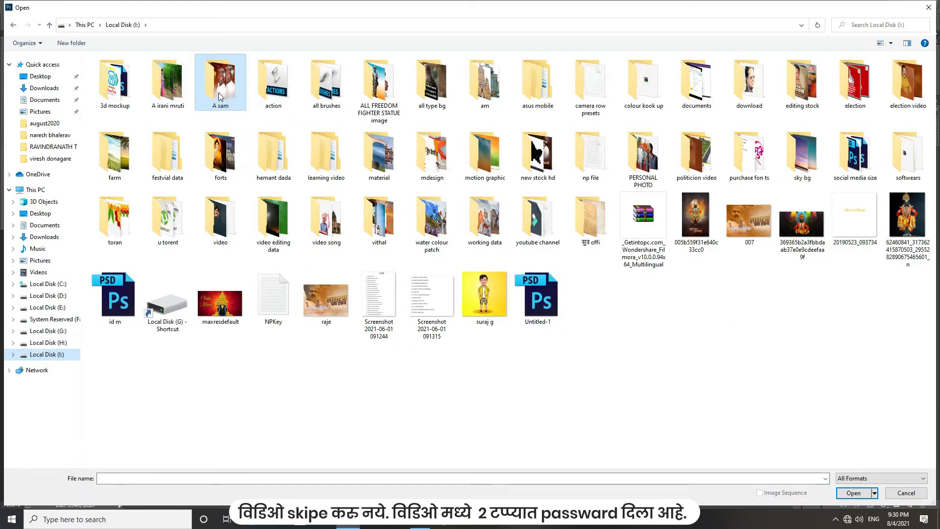
pyautogui.doubleClick(232, 93)
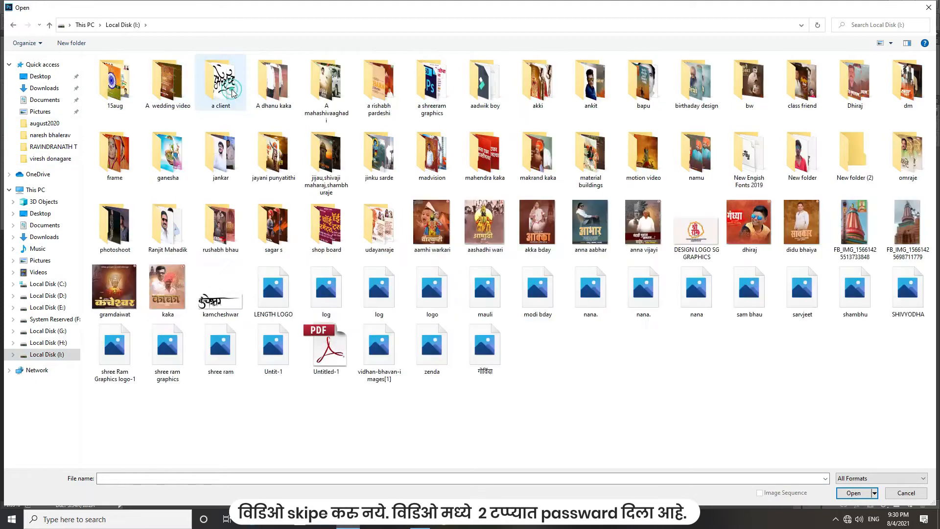
pyautogui.doubleClick(211, 104)
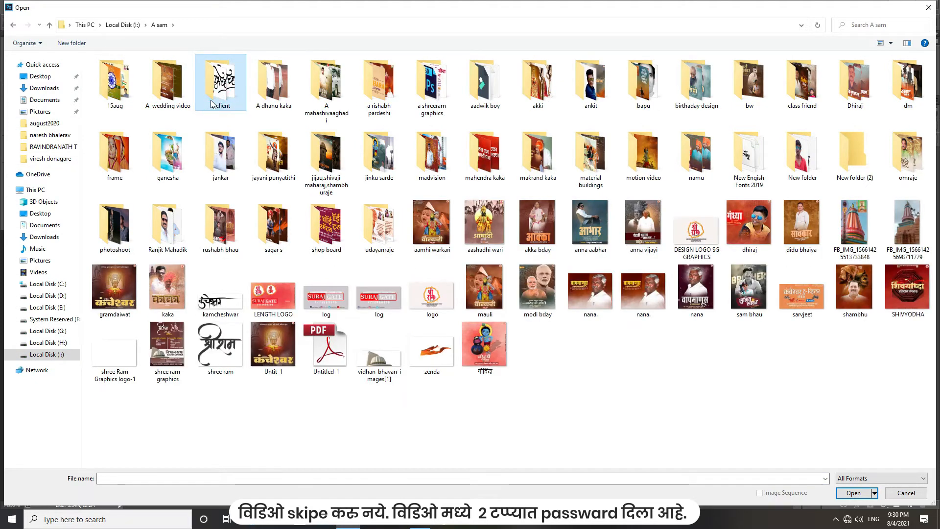
pyautogui.doubleClick(167, 86)
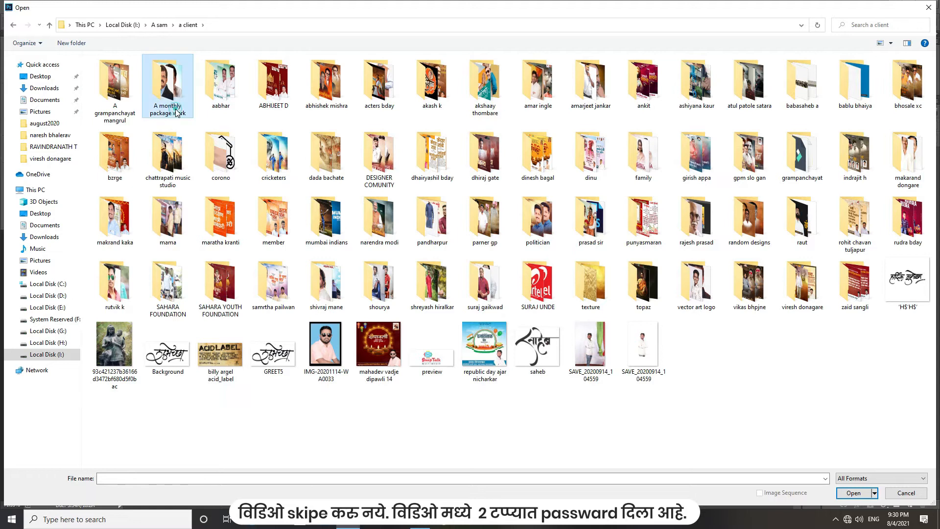
pyautogui.doubleClick(558, 90)
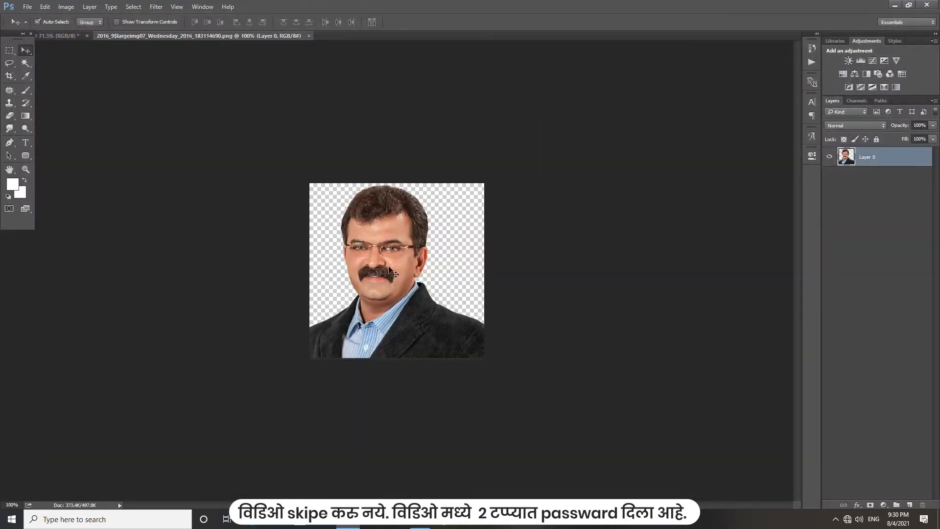
# Step: Convert the portrait layer to a smart object and bring it into the square banner document
pyautogui.rightClick(864, 159)
pyautogui.click(783, 216)
pyautogui.moveTo(360, 250); pyautogui.dragTo(339, 266)
# Step: Scale the portrait up to about 52% and place it over the left half of the banner
pyautogui.hotkey('ctrl', 't')
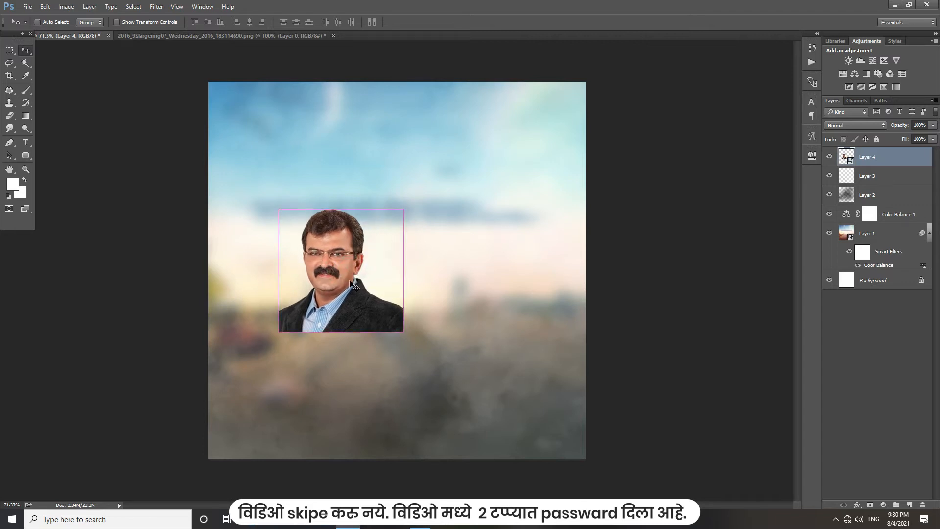
pyautogui.moveTo(404, 331); pyautogui.dragTo(456, 382)
pyautogui.moveTo(401, 252); pyautogui.dragTo(391, 234)
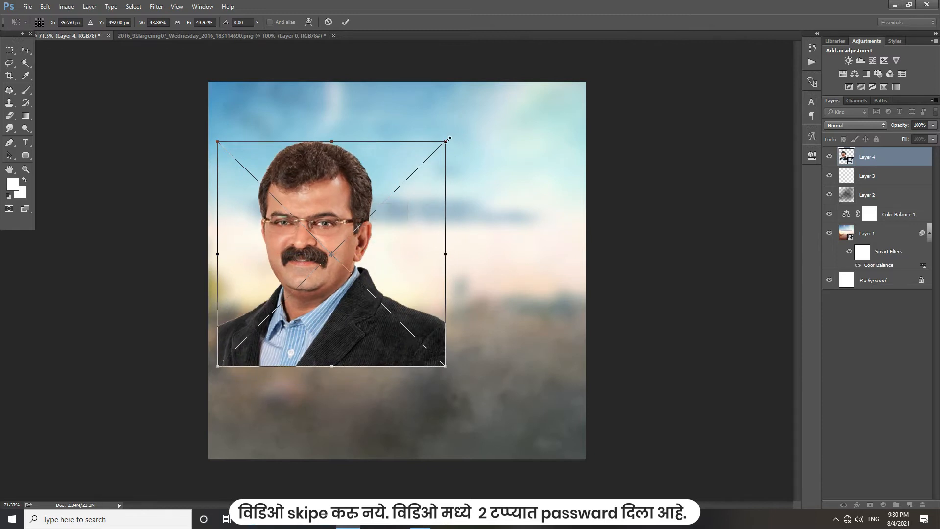
pyautogui.moveTo(453, 135); pyautogui.dragTo(474, 114)
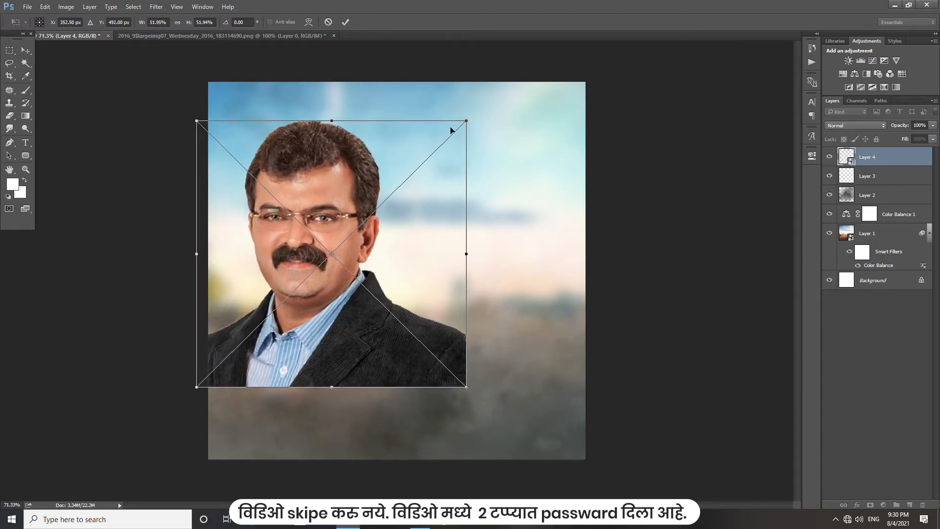
pyautogui.click(26, 50)
pyautogui.click(422, 196)
pyautogui.moveTo(329, 236); pyautogui.dragTo(329, 240)
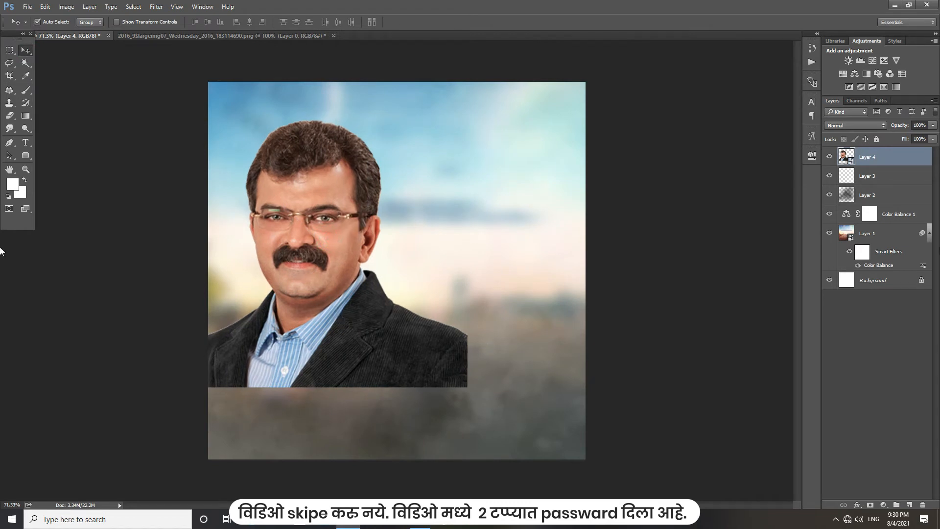
# Step: Add a layer mask to the portrait layer and choose a soft round brush with 0% hardness
pyautogui.click(870, 504)
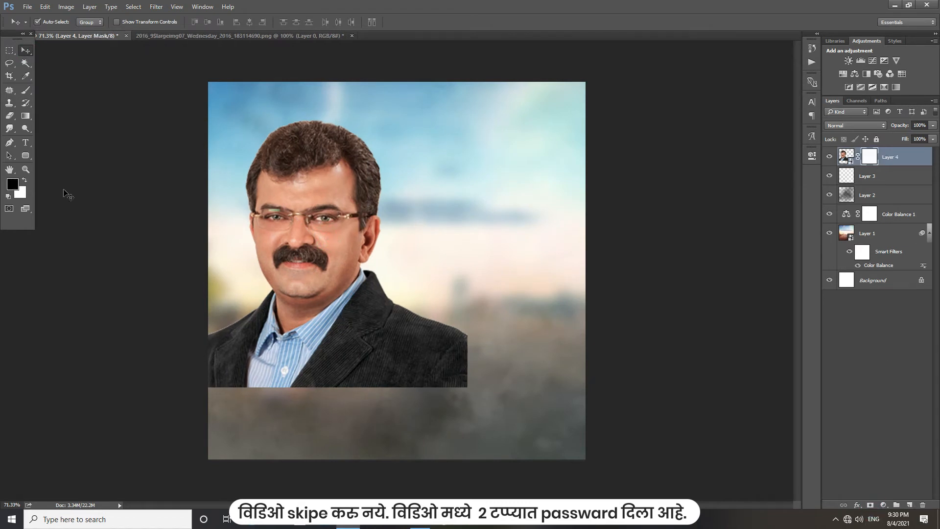
pyautogui.press('b')
pyautogui.rightClick(318, 147)
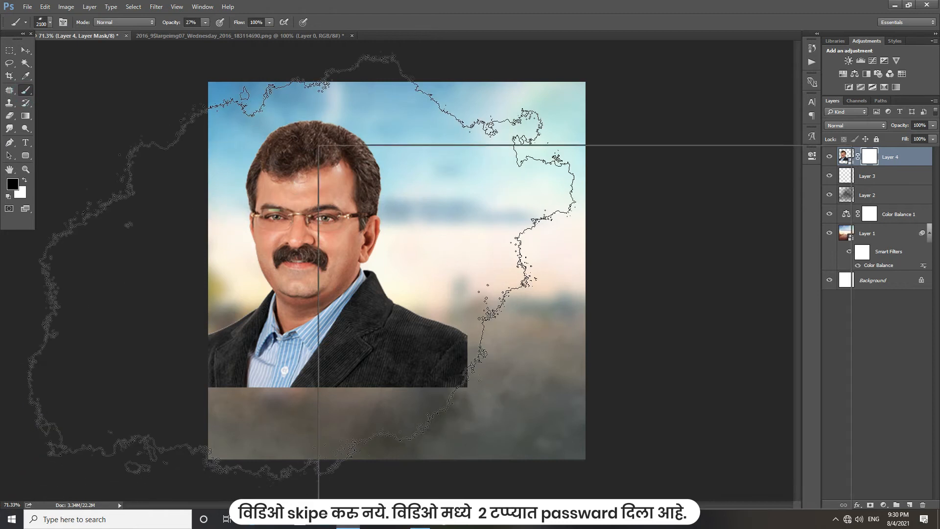
pyautogui.click(349, 215)
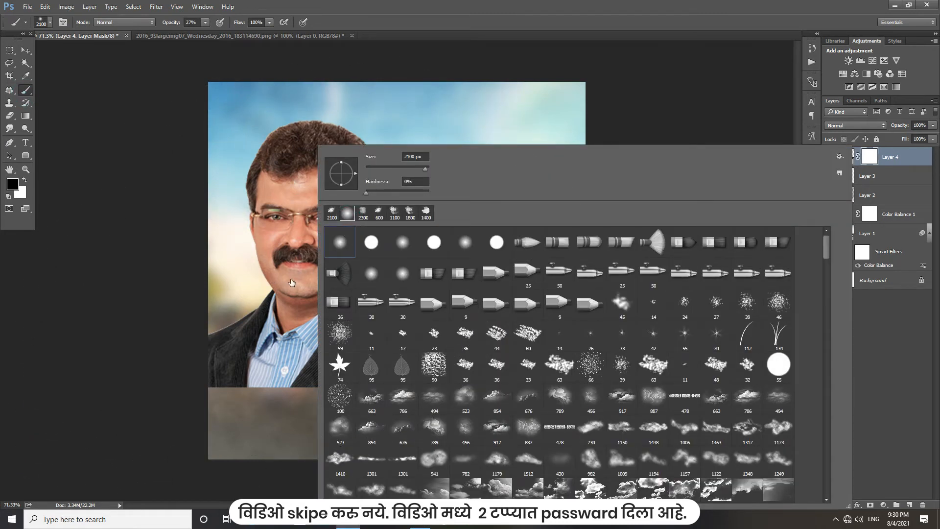
pyautogui.click(292, 283)
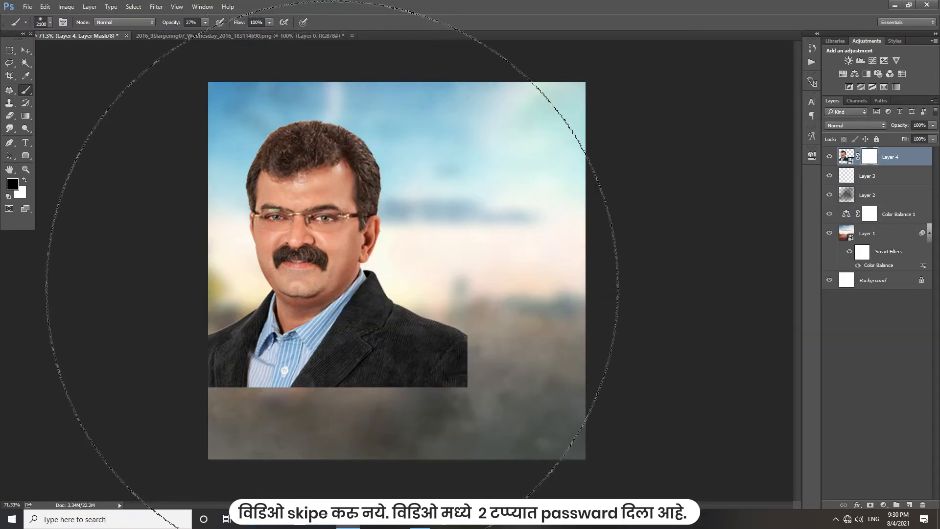
# Step: Fade the portrait's lower part into the background with a 500 px black brush at 100% opacity on the mask, and nudge the portrait up slightly
pyautogui.press('[')
pyautogui.press('[')
pyautogui.press('[')
pyautogui.press('[')
pyautogui.press('[')
pyautogui.press('[')
pyautogui.press('[')
pyautogui.press('[')
pyautogui.press('[')
pyautogui.press('[')
pyautogui.press('[')
pyautogui.press('[')
pyautogui.press('[')
pyautogui.press('[')
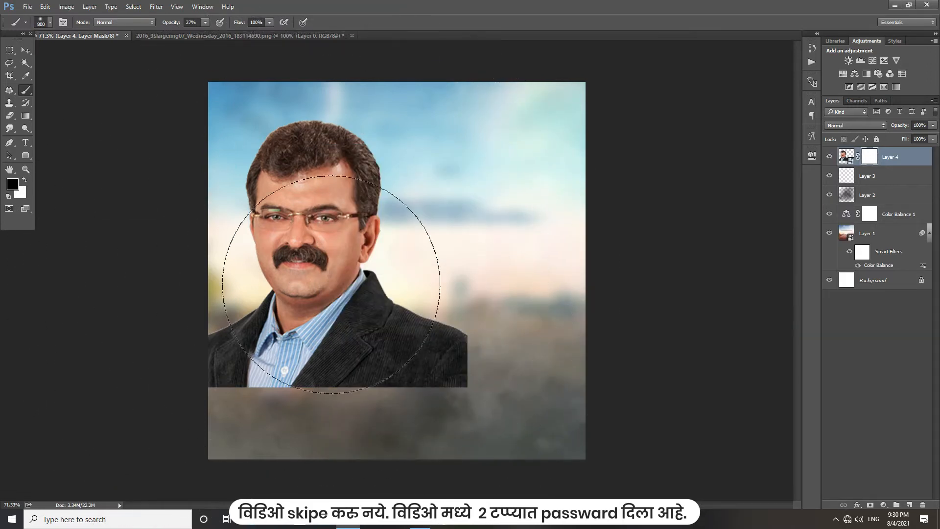
pyautogui.click(205, 22)
pyautogui.moveTo(210, 31); pyautogui.dragTo(243, 32)
pyautogui.press('[')
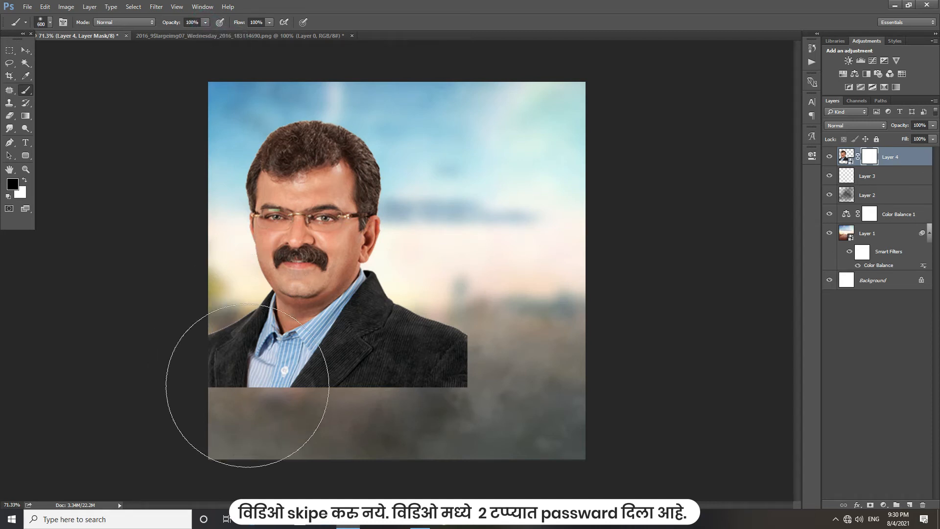
pyautogui.press('[')
pyautogui.moveTo(210, 405)
pyautogui.mouseDown()
pyautogui.moveTo(199, 399)
pyautogui.moveTo(231, 426)
pyautogui.moveTo(302, 430)
pyautogui.moveTo(472, 384)
pyautogui.moveTo(500, 346)
pyautogui.moveTo(486, 382)
pyautogui.moveTo(330, 430)
pyautogui.moveTo(357, 420)
pyautogui.mouseUp()
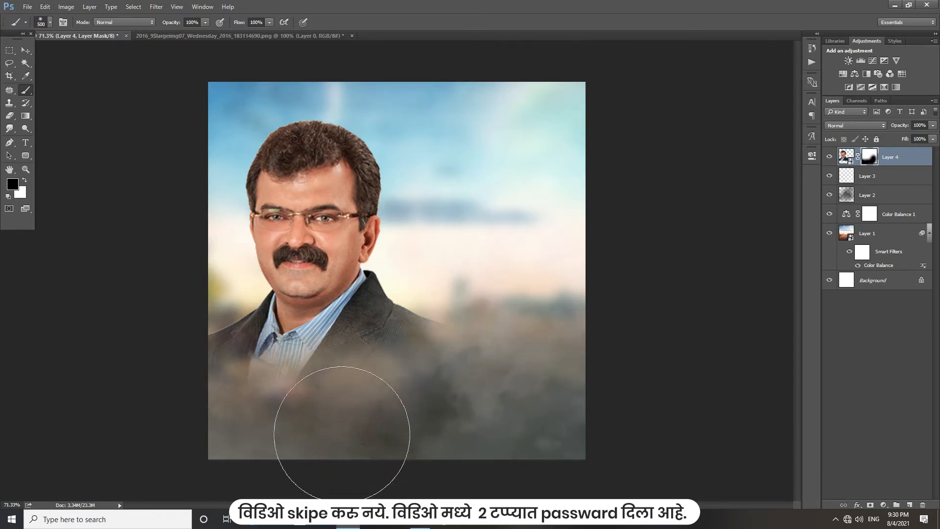
pyautogui.click(26, 50)
pyautogui.moveTo(330, 232); pyautogui.dragTo(327, 228)
# Step: Start a Camera Raw Filter on the portrait image with Clarity +42, Exposure +0.55, Contrast +24 and Highlights -30
pyautogui.click(846, 156)
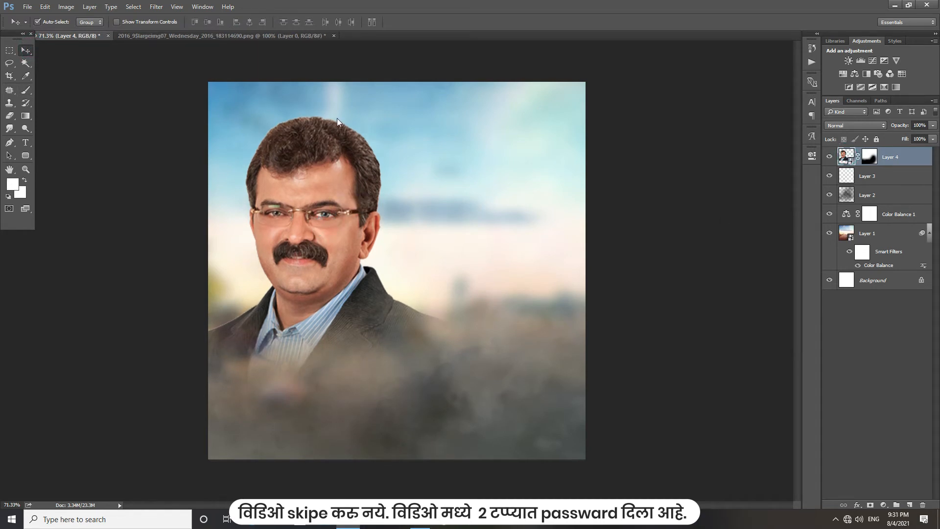
pyautogui.hotkey('ctrl', 'shift', 'a')
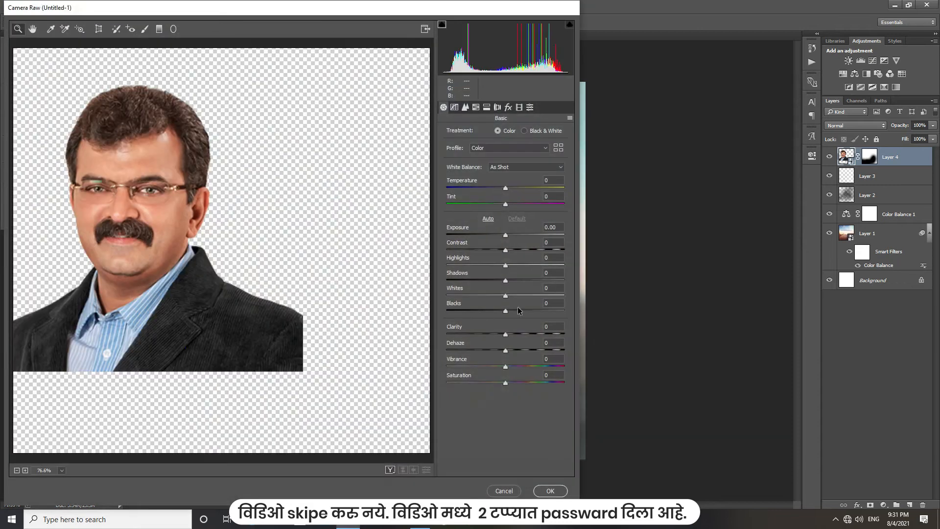
pyautogui.moveTo(521, 331); pyautogui.dragTo(530, 333)
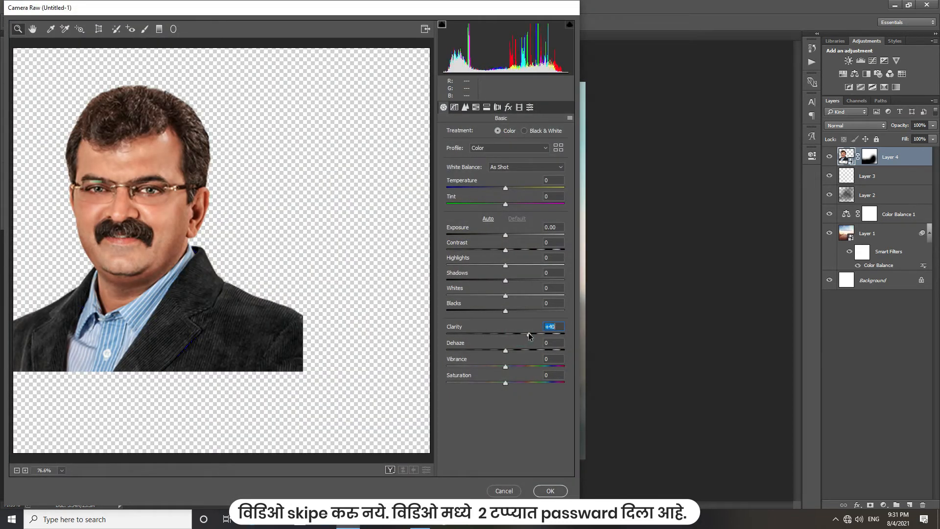
pyautogui.moveTo(505, 235); pyautogui.dragTo(519, 249)
pyautogui.click(487, 265)
# Step: Set the portrait's Shadows to +19, Whites to +16, Blacks to +20, Dehaze to +12 and Vibrance to about +14
pyautogui.click(517, 280)
pyautogui.click(514, 295)
pyautogui.click(516, 310)
pyautogui.click(512, 350)
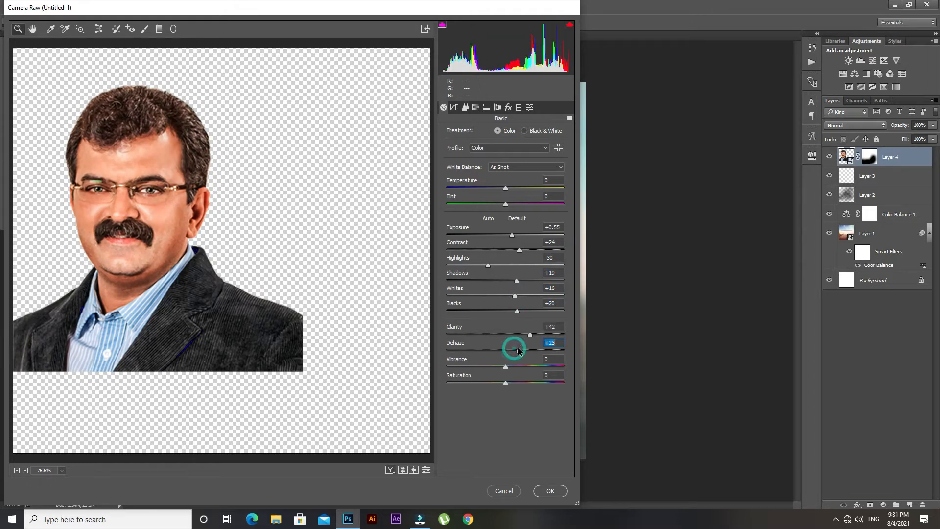
pyautogui.click(511, 367)
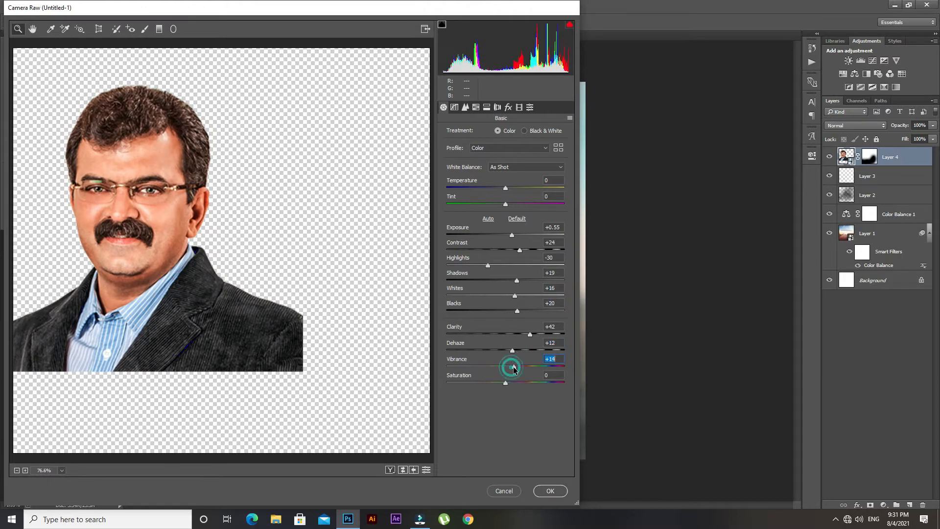
# Step: Set the luminance noise reduction to about 31, adjust the tone curve and apply the Camera Raw Filter
pyautogui.click(465, 107)
pyautogui.click(481, 229)
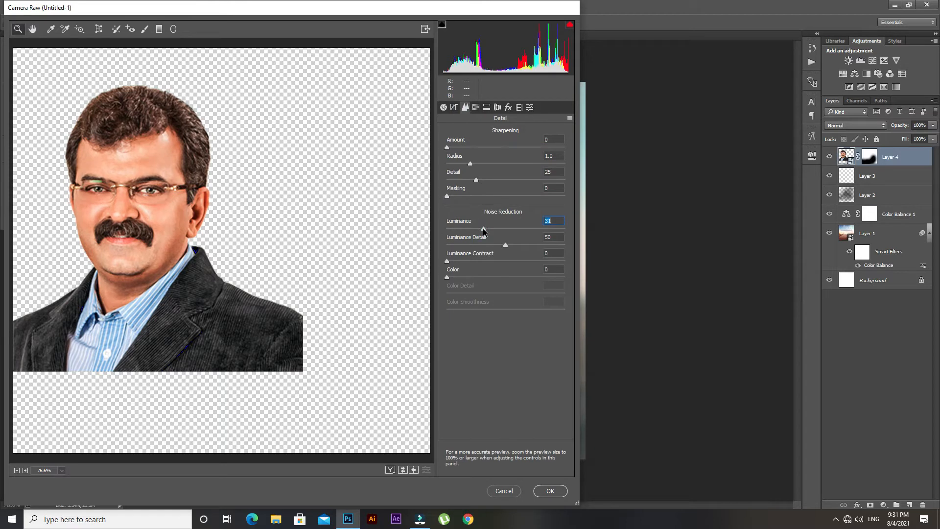
pyautogui.click(454, 107)
pyautogui.click(508, 286)
pyautogui.click(560, 487)
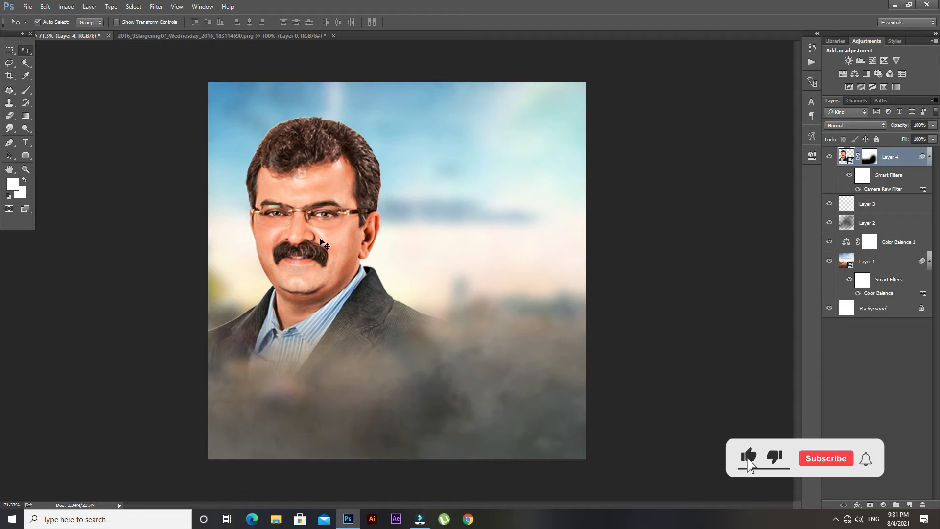
# Step: Duplicate the retouched portrait layer, turn off the copy's Camera Raw Filter and lower its opacity to 31%
pyautogui.hotkey('ctrl', 'j')
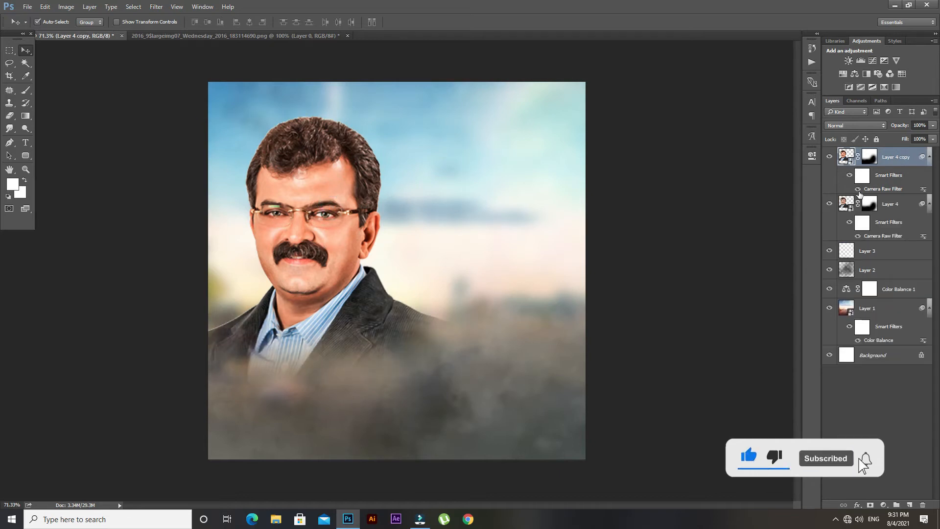
pyautogui.click(858, 189)
pyautogui.click(932, 139)
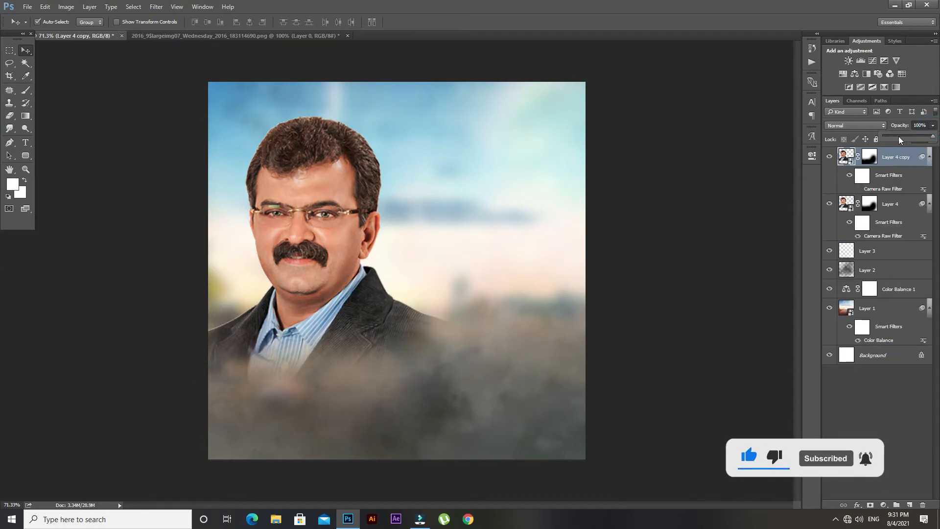
pyautogui.click(899, 138)
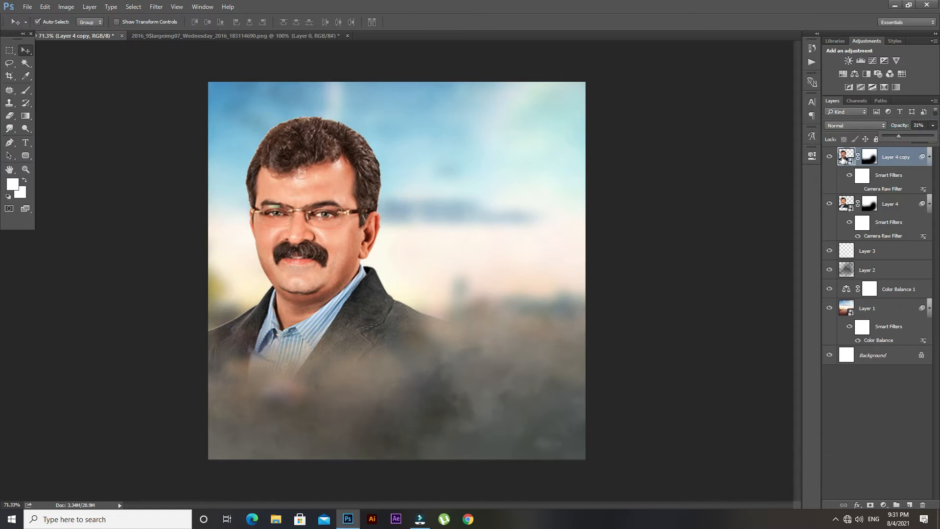
pyautogui.click(826, 158)
pyautogui.click(827, 159)
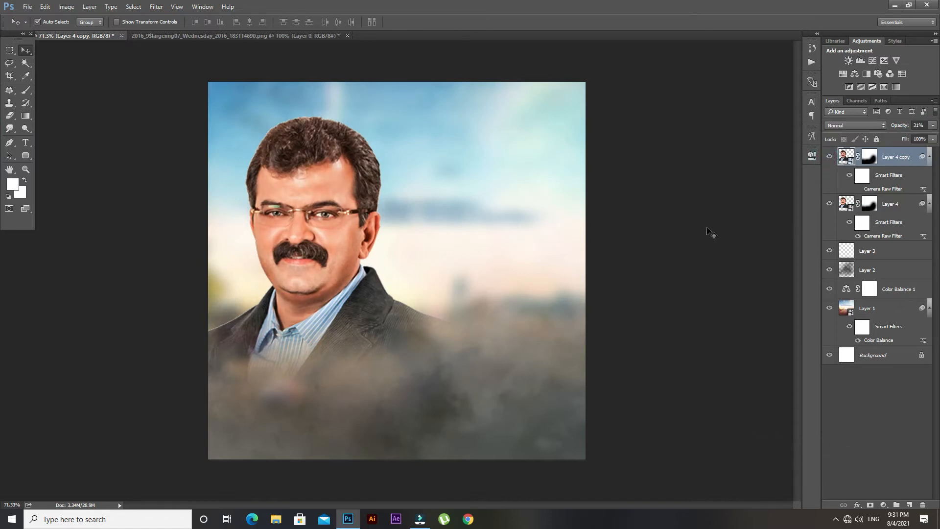
# Step: Scale both portrait layers together to about 105%, apply the transform and deselect the layers
pyautogui.keyDown('shift'); pyautogui.click(909, 209); pyautogui.keyUp('shift')
pyautogui.hotkey('ctrl', 't')
pyautogui.click(471, 204)
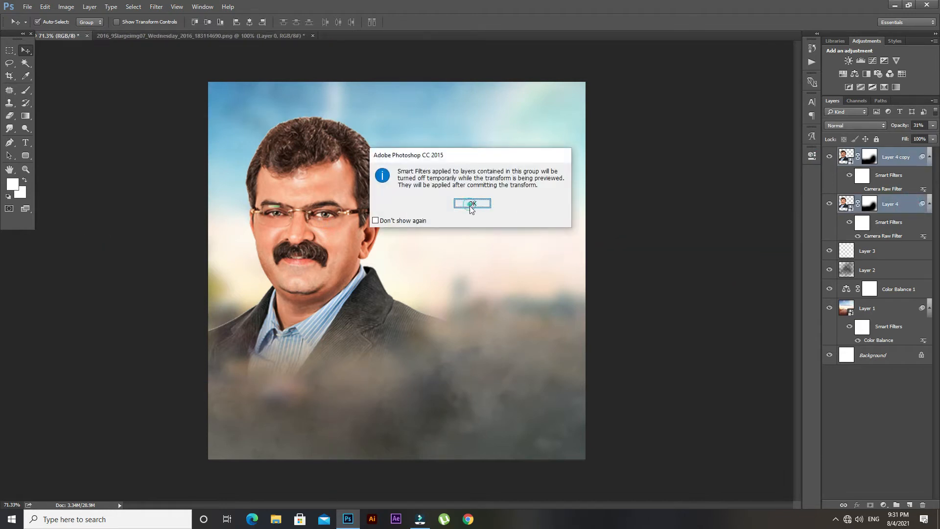
pyautogui.moveTo(465, 385); pyautogui.dragTo(473, 389)
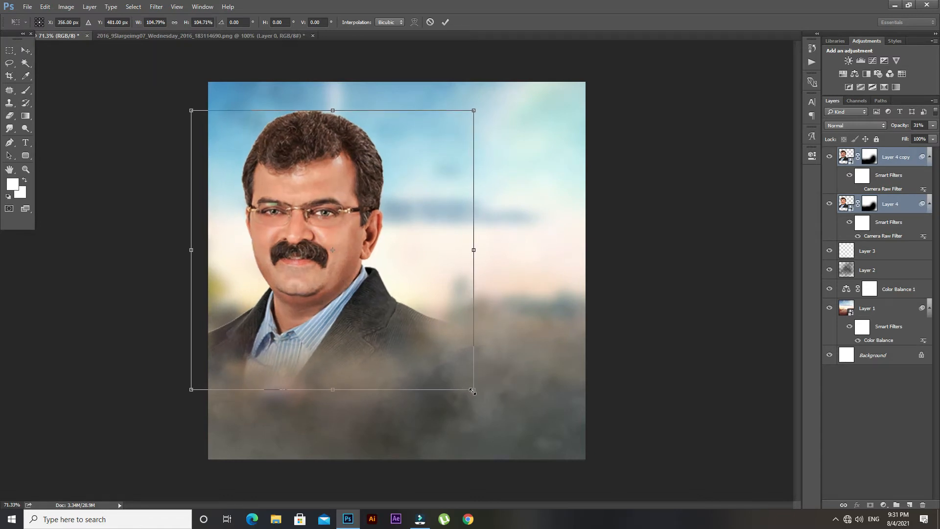
pyautogui.click(26, 50)
pyautogui.click(425, 198)
pyautogui.scroll(2, 396, 255)
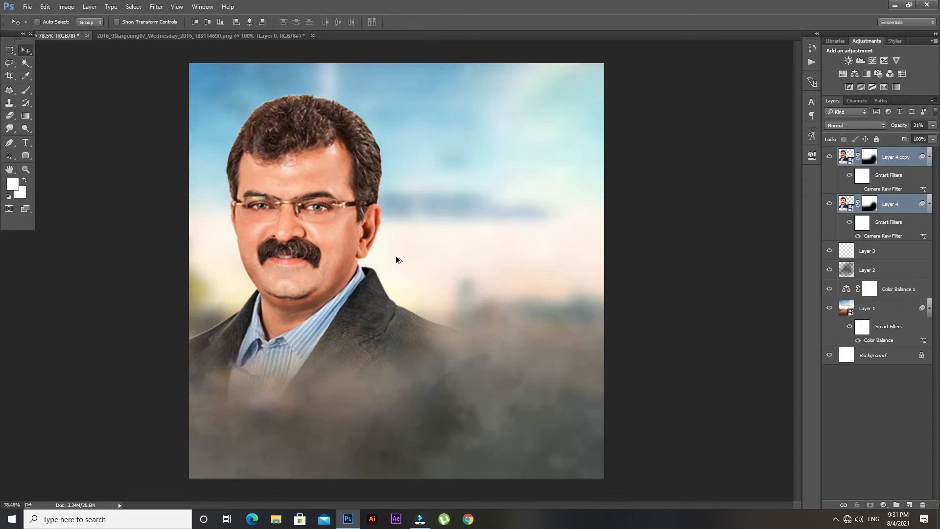
pyautogui.scroll(-1, 395, 255)
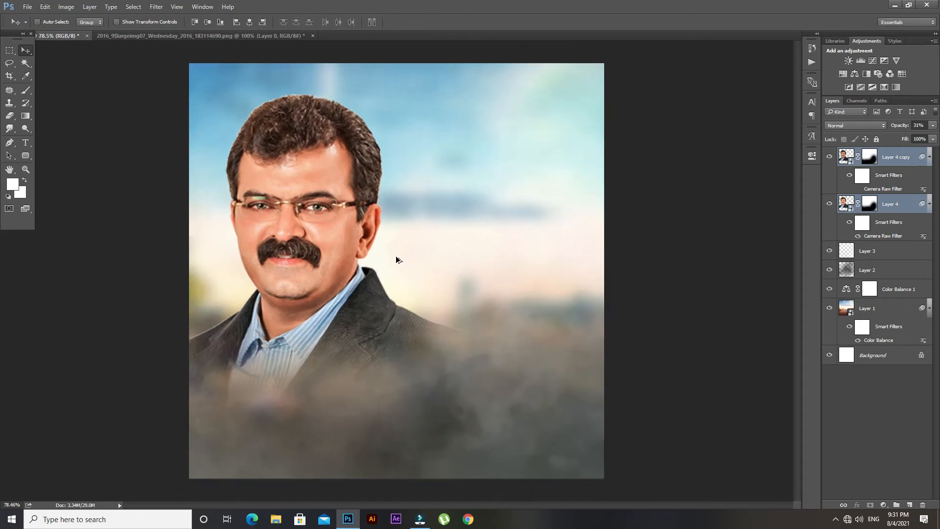
pyautogui.click(735, 215)
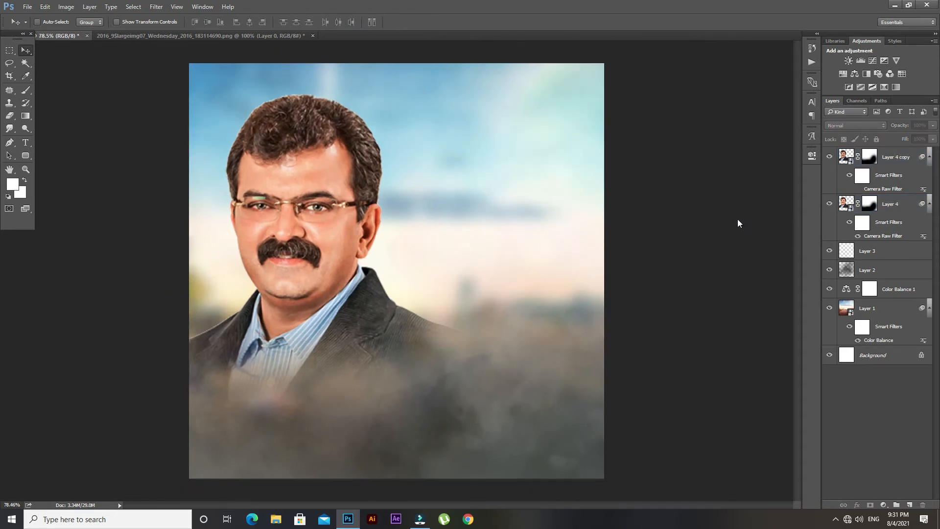
pyautogui.hotkey('ctrl', 's')
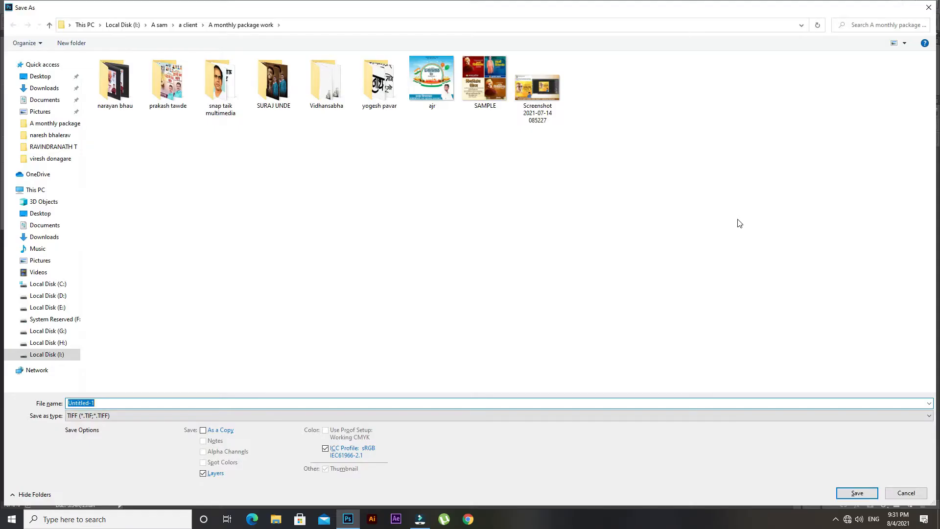
pyautogui.click(928, 8)
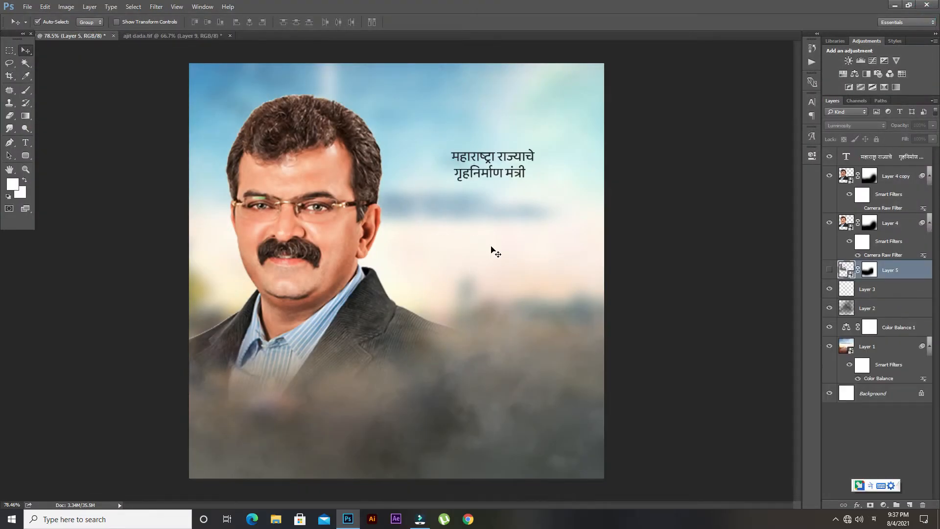
# Step: Add the text "मा.श्री." in Baloo 2 Medium at 21.96 pt below the two-line heading beside the portrait
pyautogui.click(25, 142)
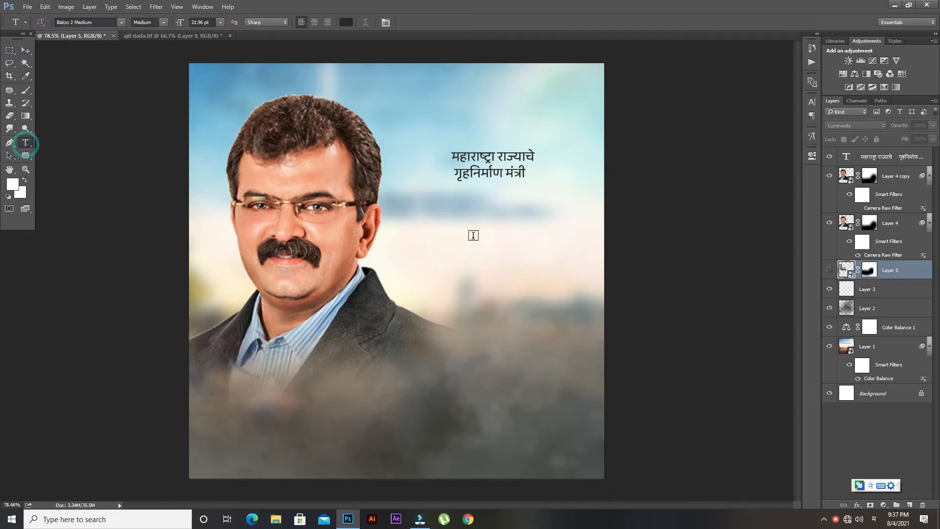
pyautogui.click(436, 213)
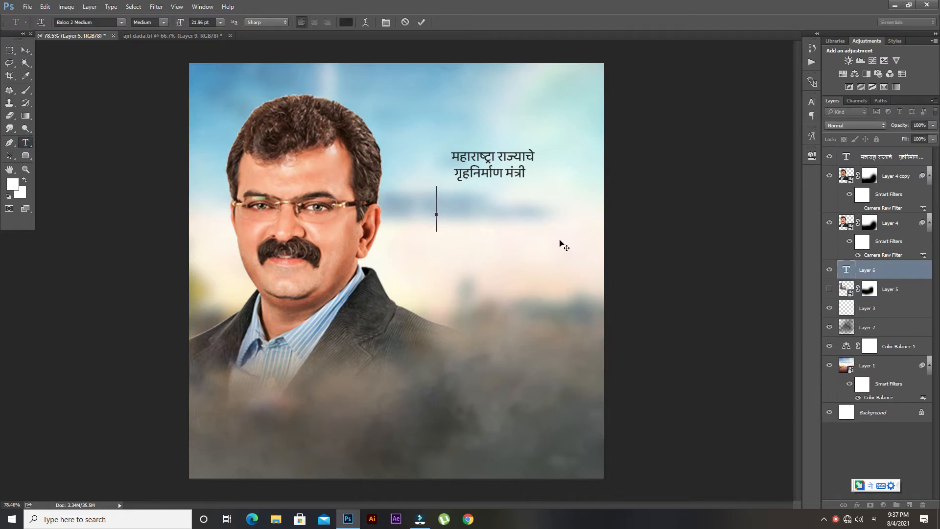
pyautogui.write('ma')
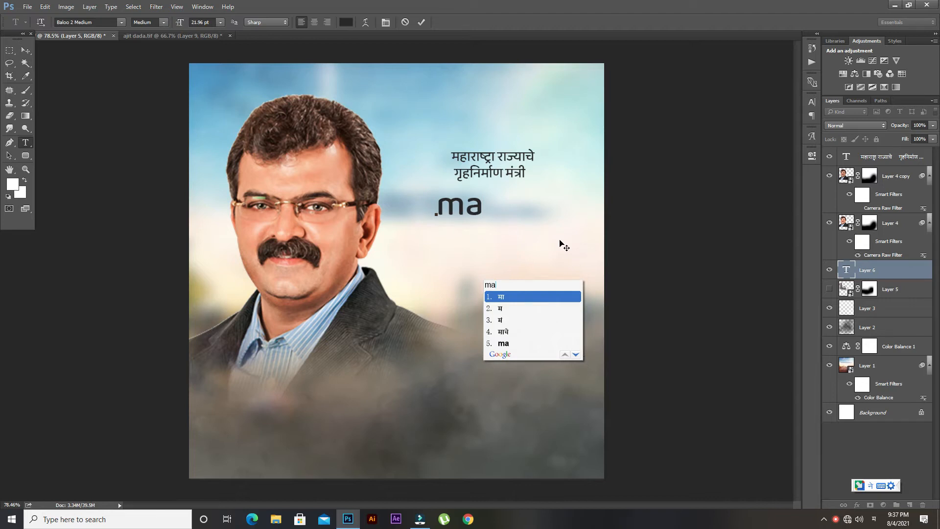
pyautogui.write('.shree')
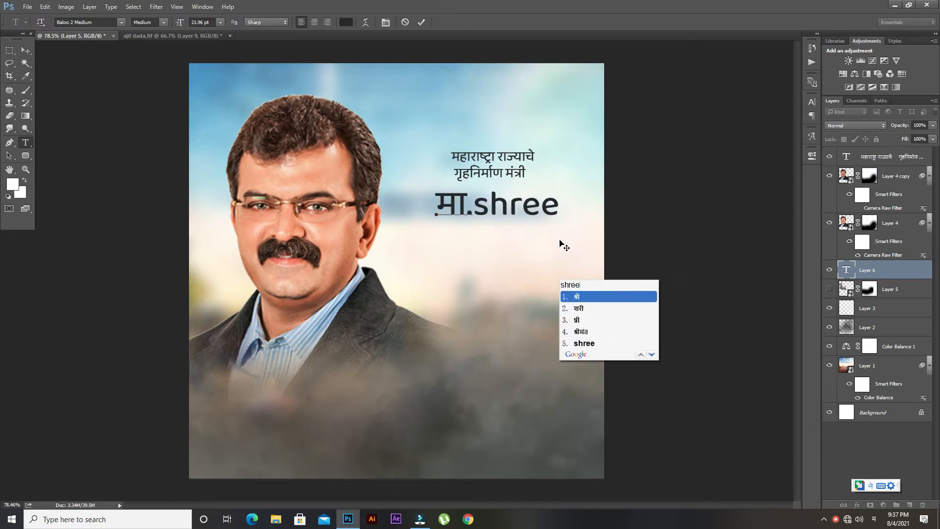
pyautogui.press('space')
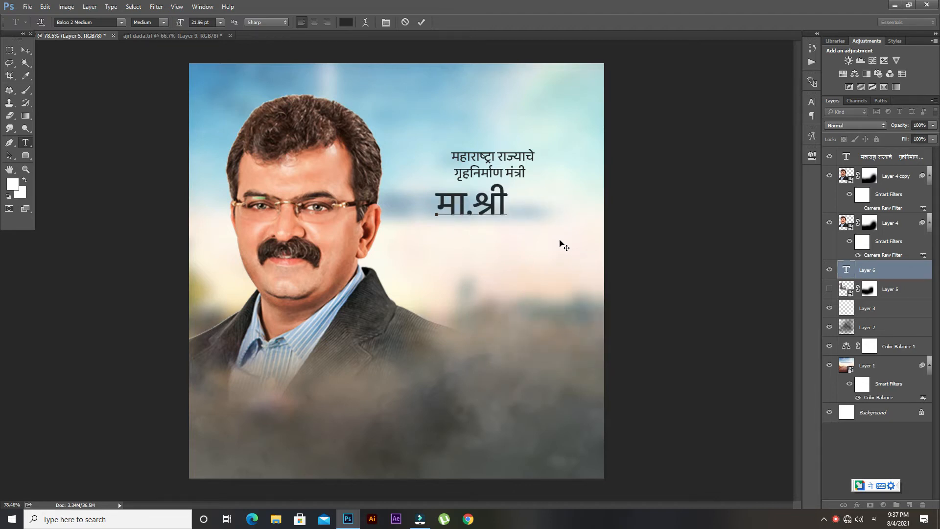
pyautogui.write('.')
pyautogui.click(25, 50)
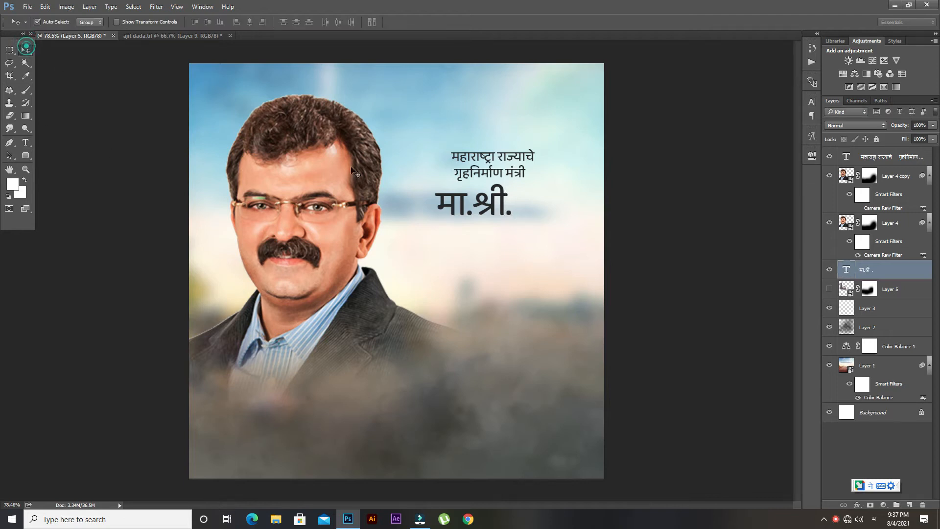
# Step: Scale the "मा.श्री." text to about 53% and place it under the two-line heading
pyautogui.moveTo(492, 210); pyautogui.dragTo(501, 211)
pyautogui.hotkey('ctrl', 't')
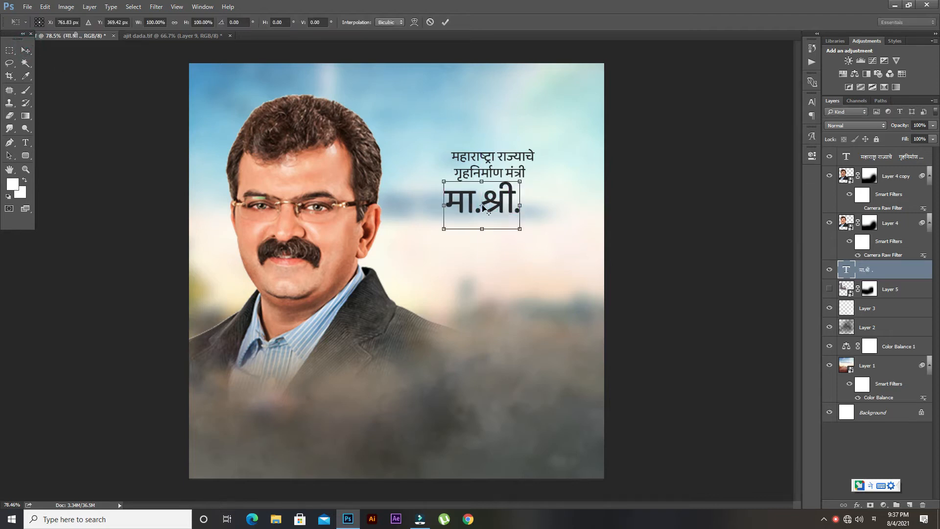
pyautogui.moveTo(439, 180); pyautogui.dragTo(457, 190)
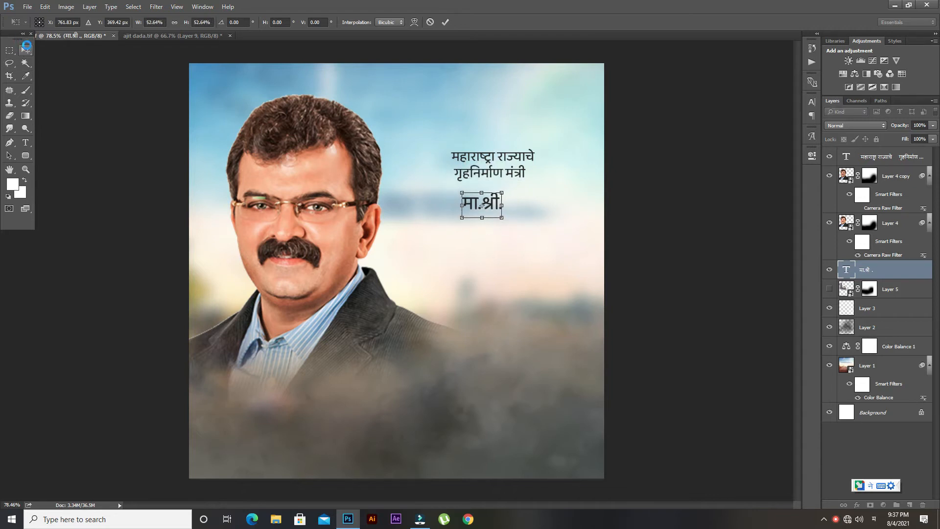
pyautogui.click(26, 49)
pyautogui.click(430, 195)
# Step: Duplicate the "मा.श्री." text below itself and replace the copy's wording with the minister's full name, with "साहेब" centred on a second line
pyautogui.moveTo(477, 208); pyautogui.dragTo(453, 228)
pyautogui.doubleClick(843, 273)
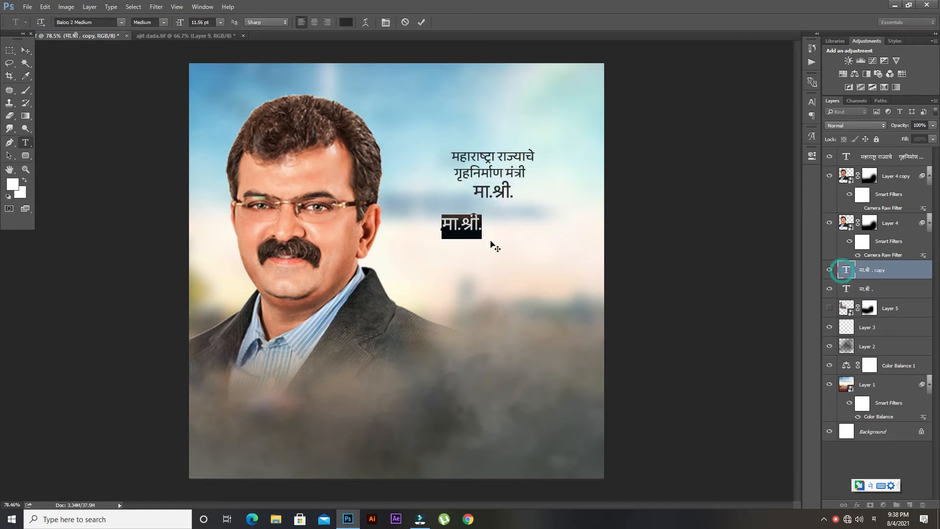
pyautogui.write('jit')
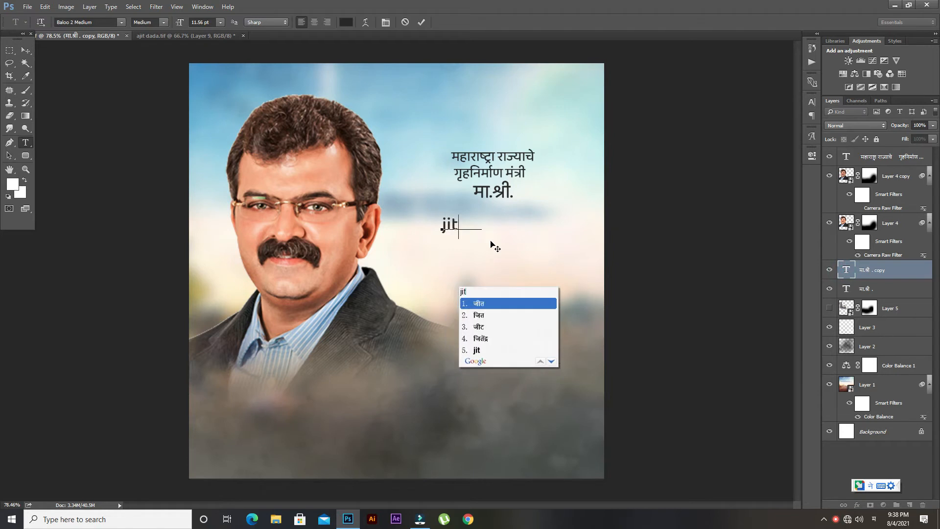
pyautogui.write('endra')
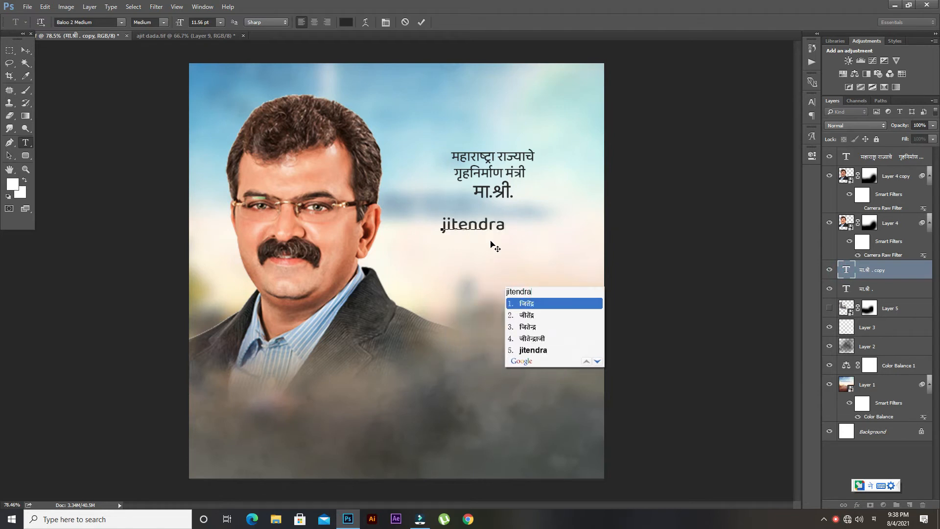
pyautogui.press('space')
pyautogui.write('avhad')
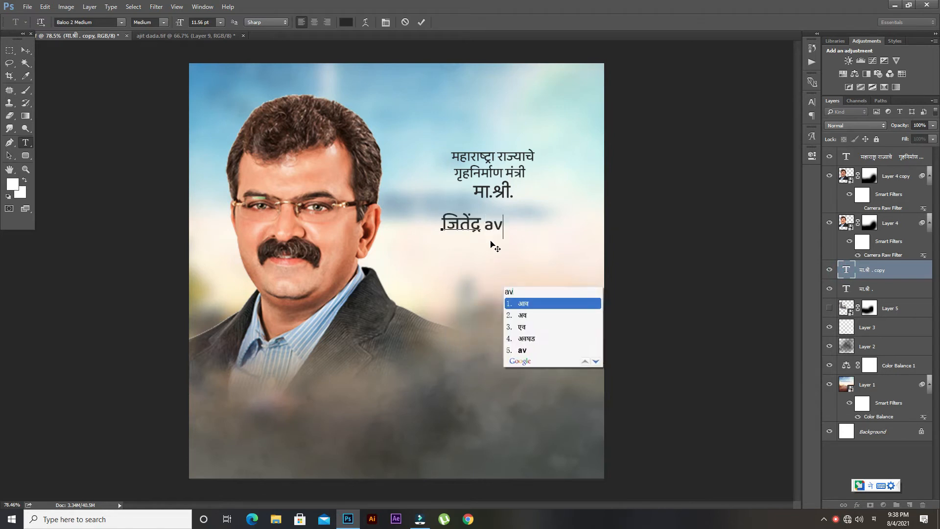
pyautogui.press('space')
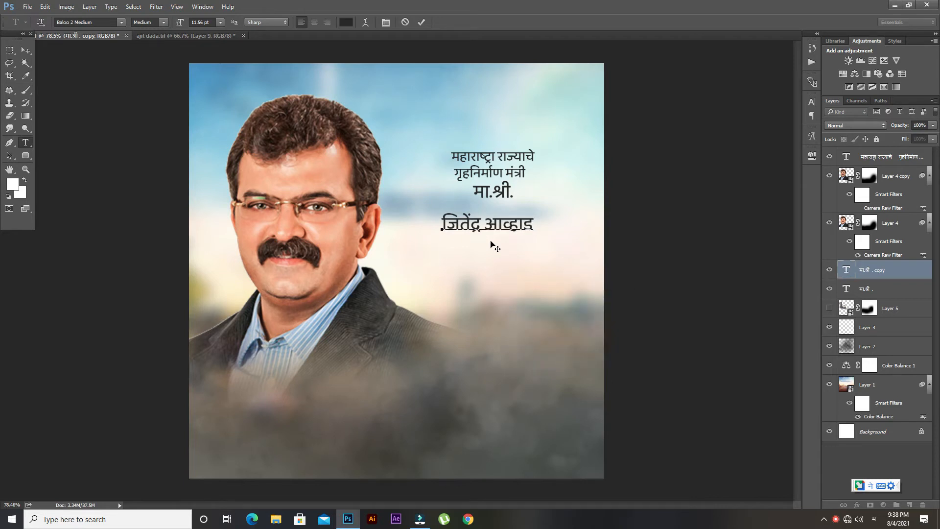
pyautogui.press('Return')
pyautogui.write('saheb')
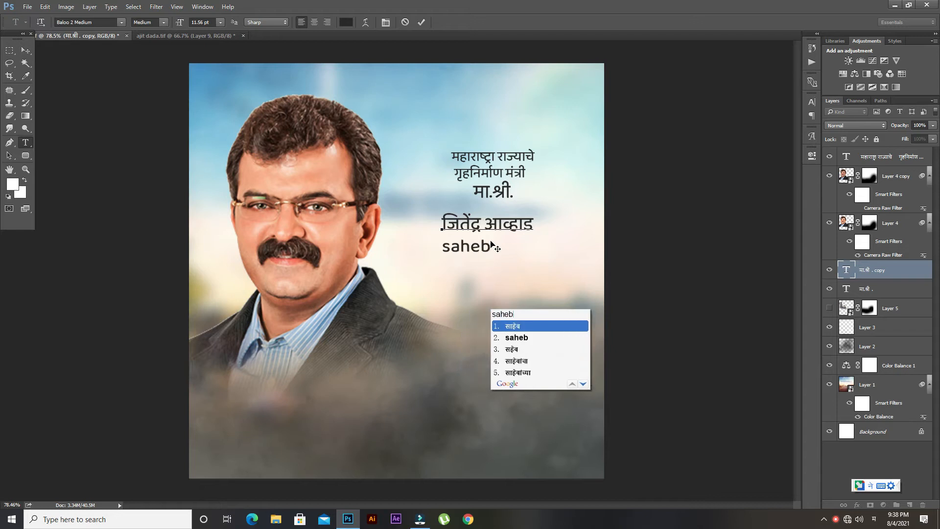
pyautogui.press('space')
pyautogui.click(442, 241)
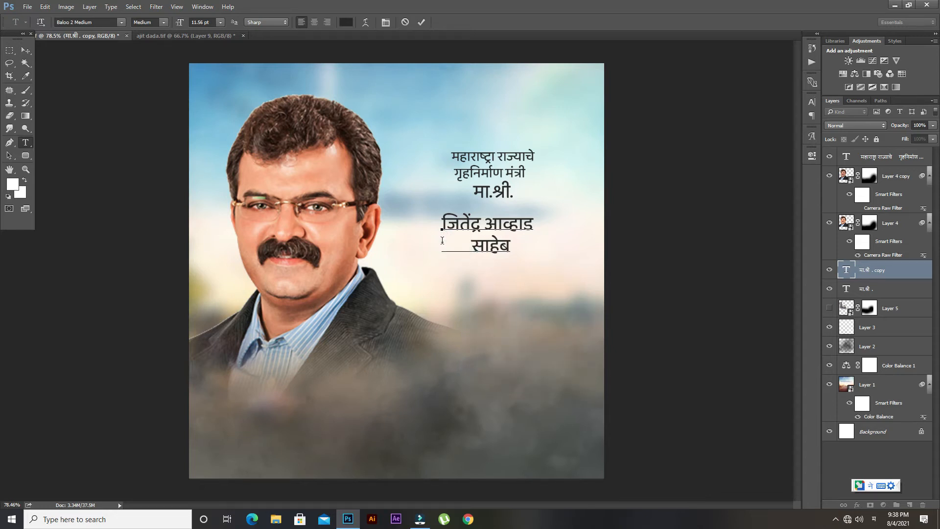
# Step: Set the two-line name text to ExtraBold and tighten its line spacing
pyautogui.hotkey('ctrl', 'a')
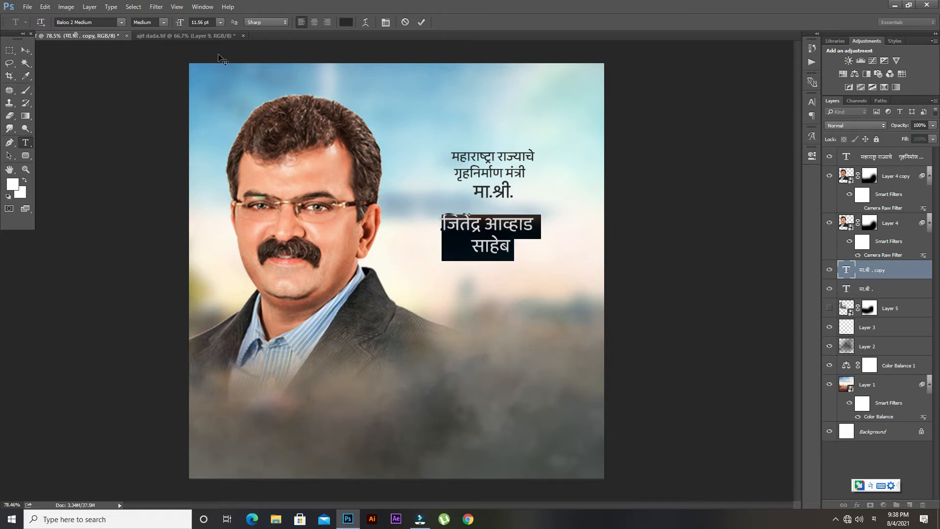
pyautogui.click(165, 22)
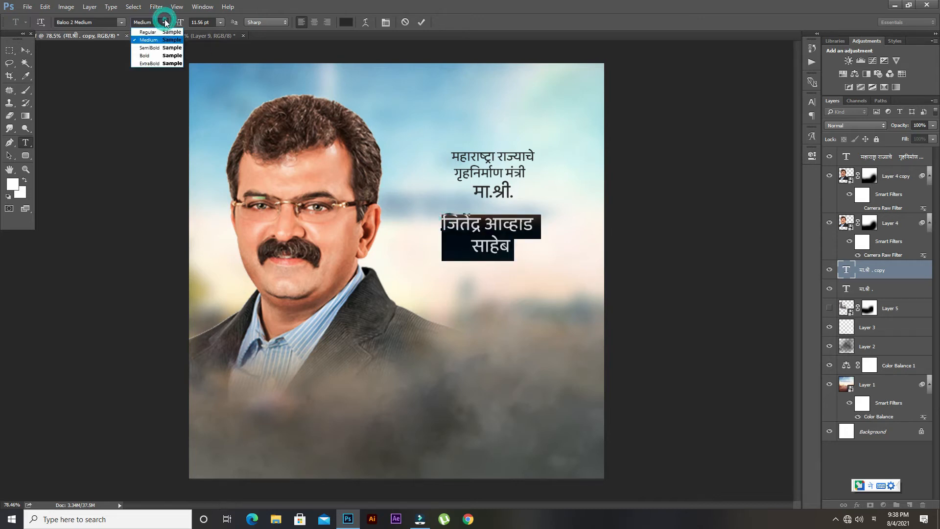
pyautogui.click(172, 63)
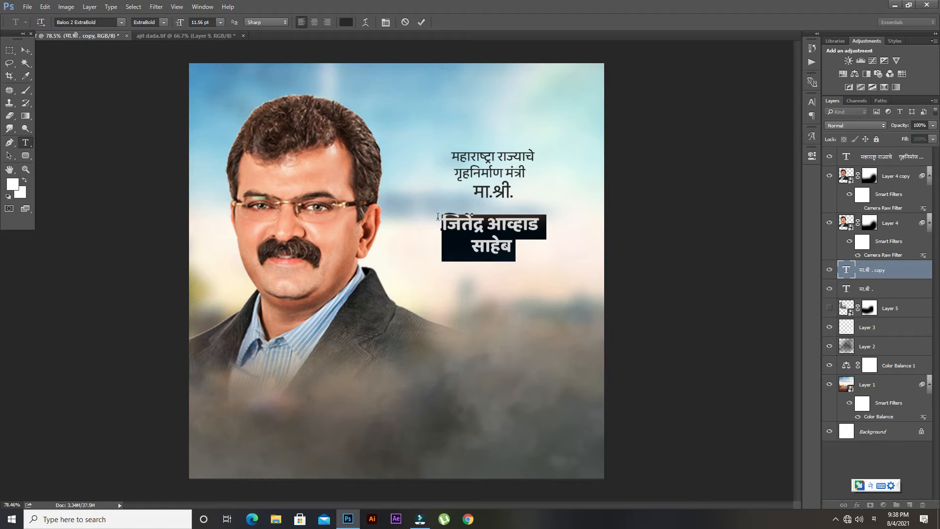
pyautogui.hotkey('alt', 'Up')
pyautogui.hotkey('alt', 'Up')
pyautogui.hotkey('alt', 'Up')
pyautogui.hotkey('alt', 'Up')
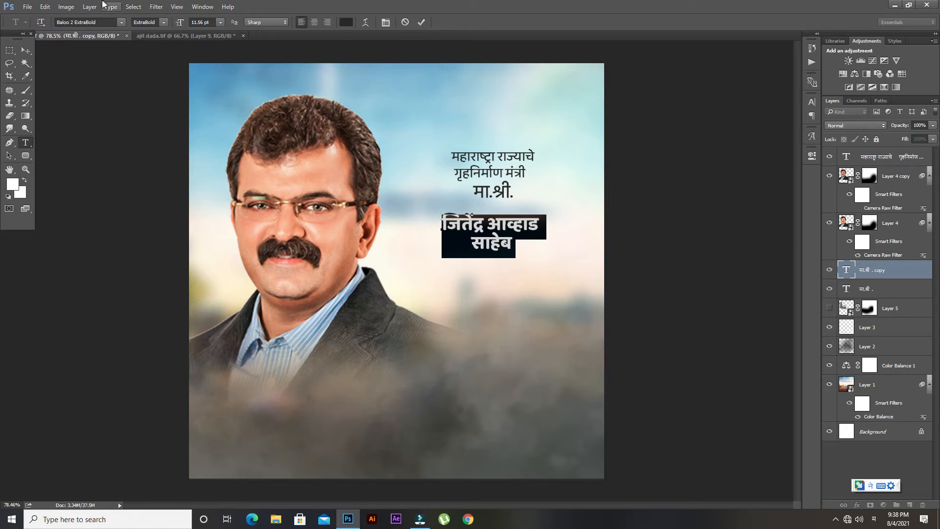
pyautogui.click(25, 50)
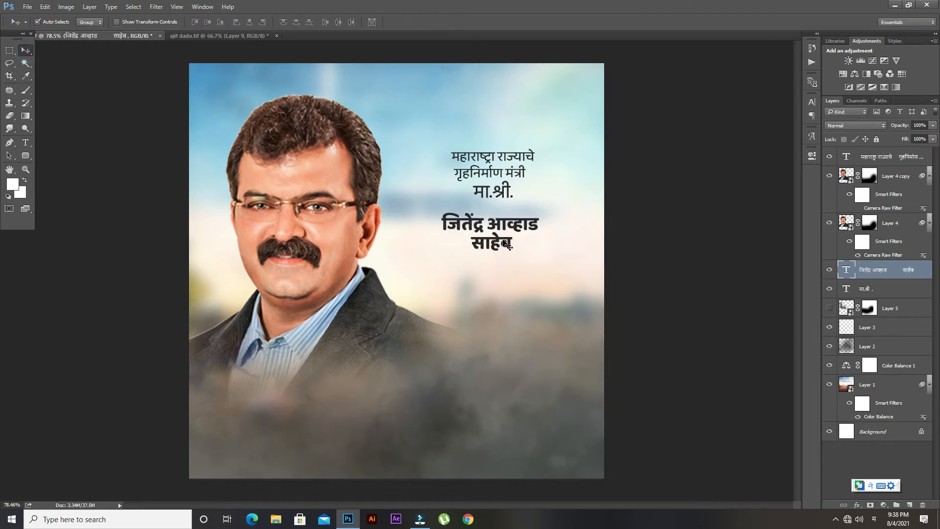
# Step: Enlarge the two-line name text to about 210% and move it up close beneath the "मा.श्री." line
pyautogui.hotkey('ctrl', 't')
pyautogui.moveTo(544, 258); pyautogui.dragTo(596, 282)
pyautogui.moveTo(513, 212); pyautogui.dragTo(515, 224)
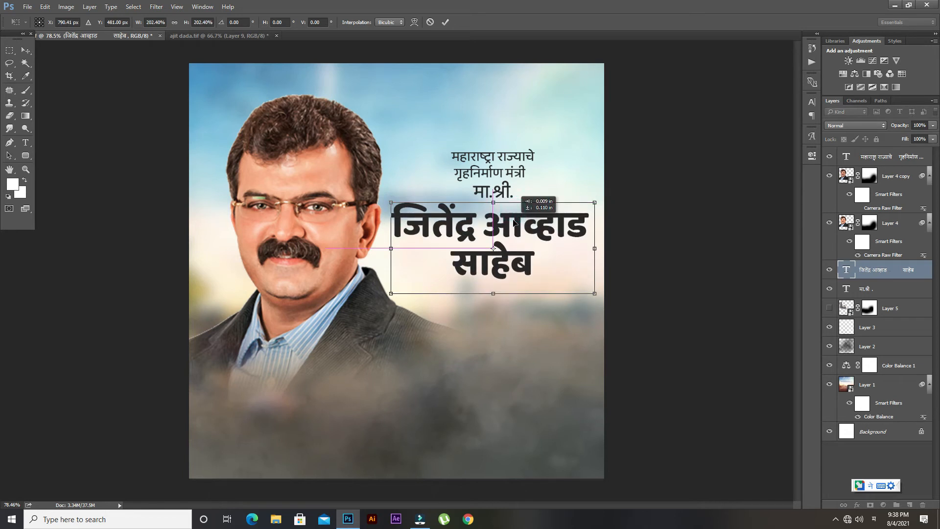
pyautogui.moveTo(595, 203); pyautogui.dragTo(599, 200)
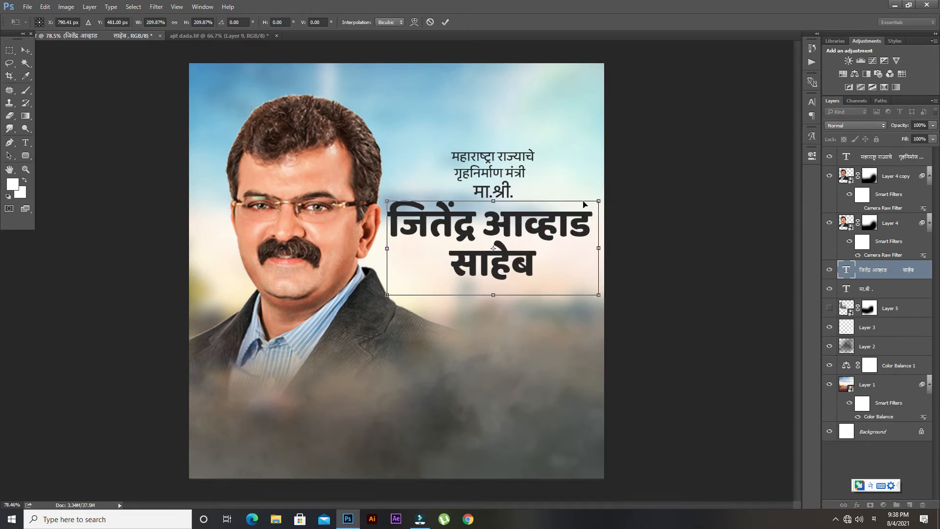
pyautogui.click(26, 50)
pyautogui.click(421, 196)
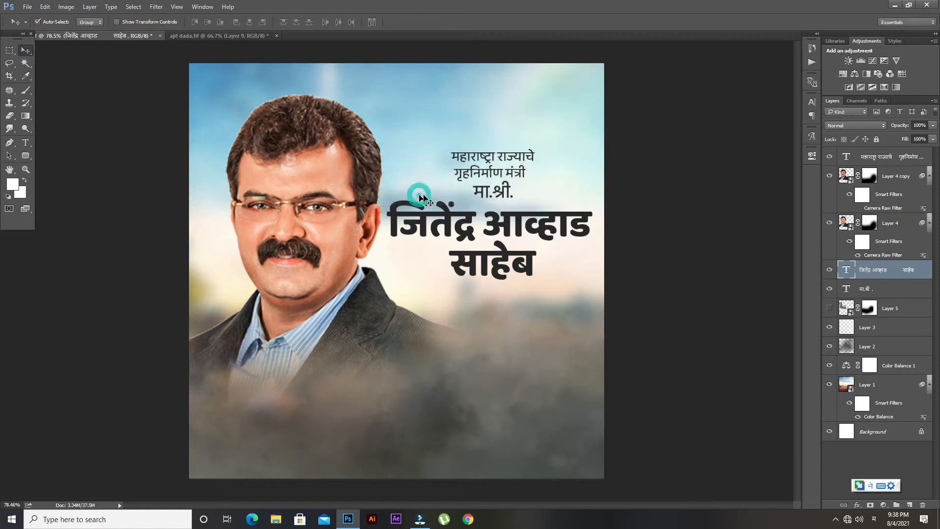
pyautogui.moveTo(506, 226); pyautogui.dragTo(505, 222)
pyautogui.press('Up')
pyautogui.press('Up')
pyautogui.press('Up')
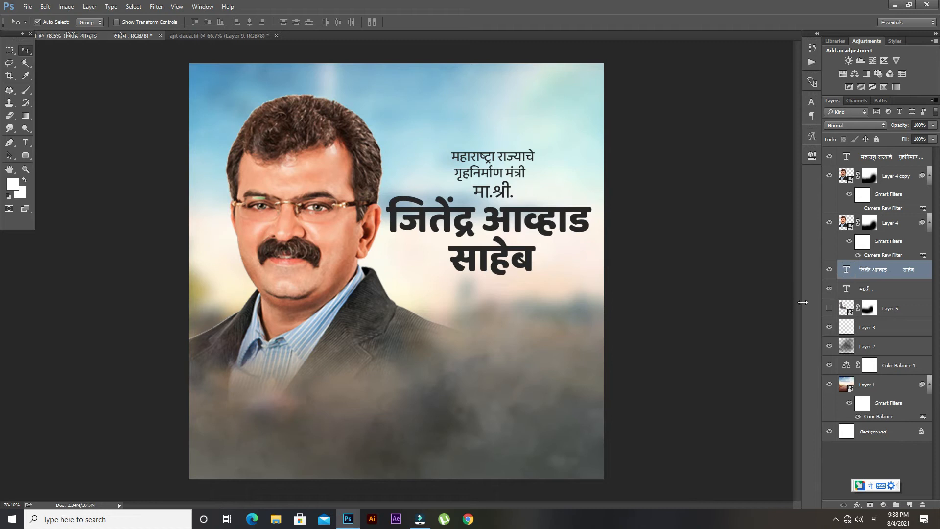
pyautogui.click(857, 505)
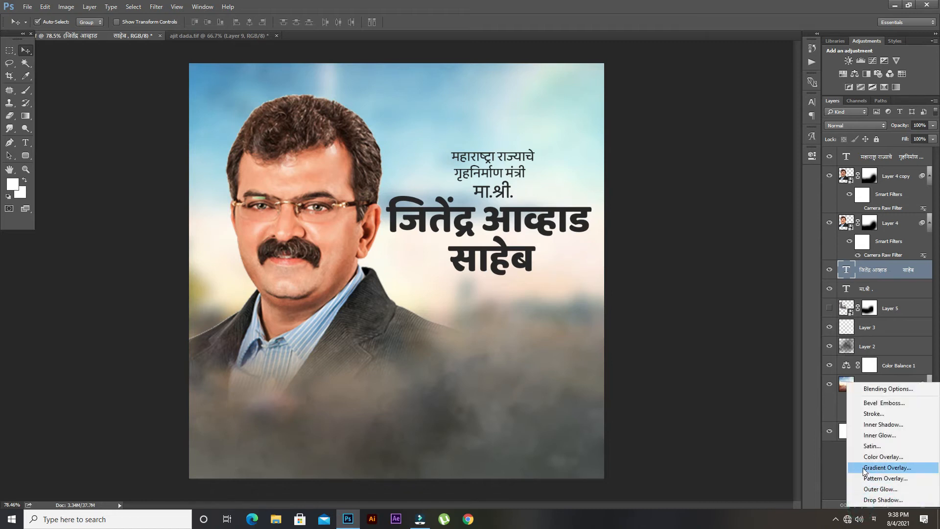
pyautogui.click(863, 467)
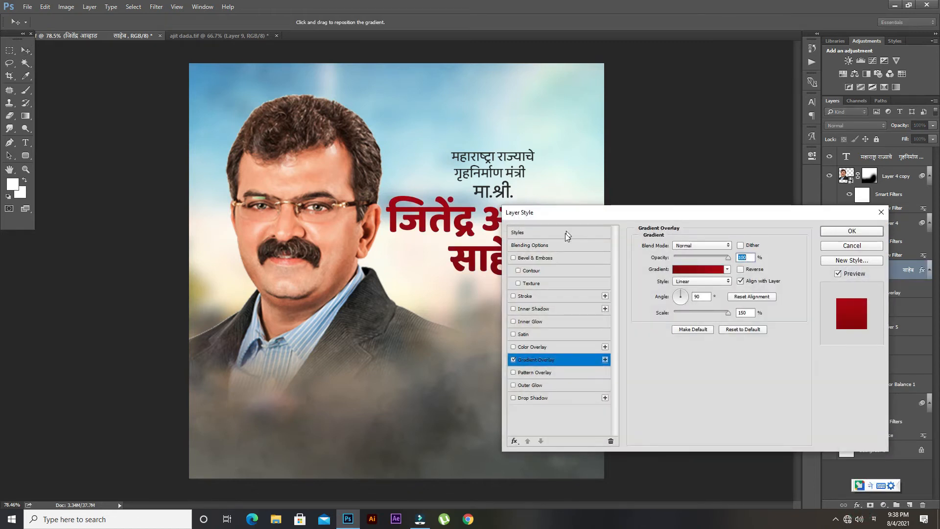
pyautogui.click(704, 270)
pyautogui.scroll(-1, 632, 293)
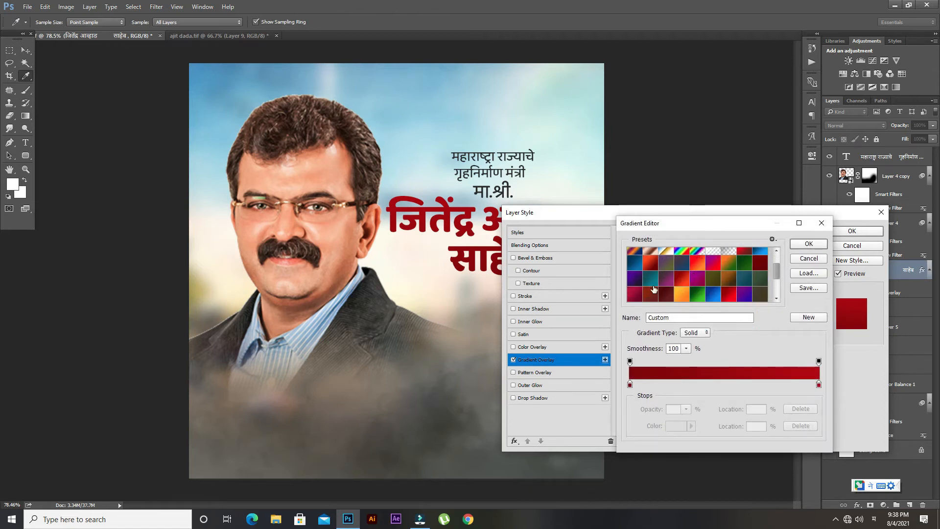
pyautogui.click(632, 293)
pyautogui.scroll(-1, 649, 297)
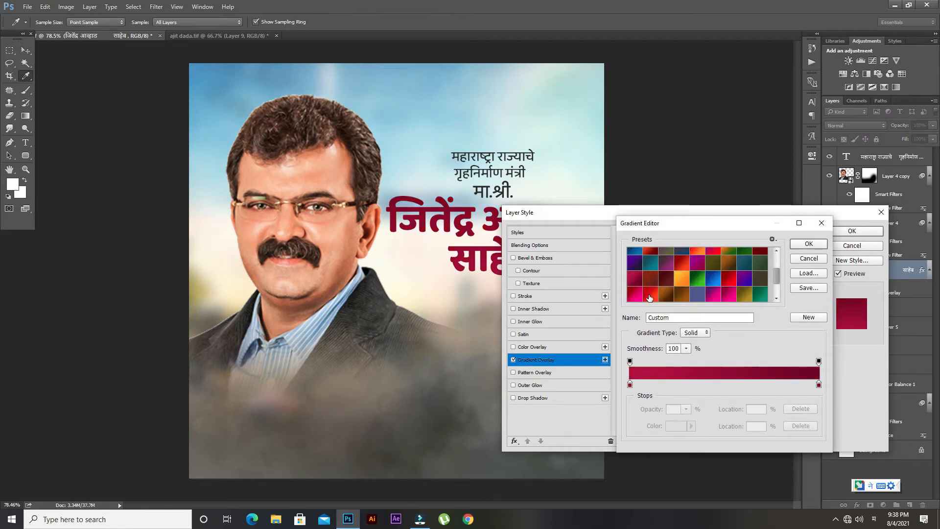
pyautogui.click(821, 223)
pyautogui.click(879, 217)
# Step: Save the banner, then add a Color Balance adjustment above Layer 3 with midtones at Red +19, Green -29 and Blue -22
pyautogui.hotkey('ctrl', 's')
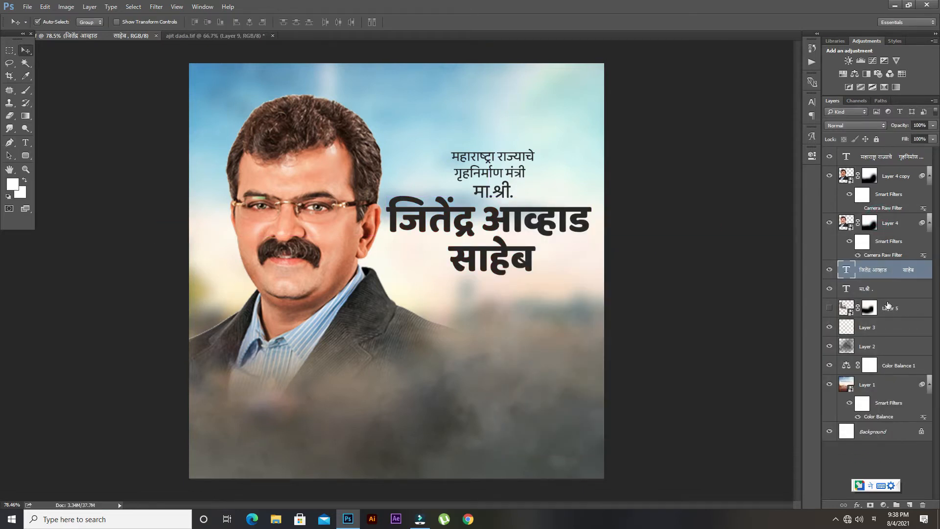
pyautogui.click(881, 327)
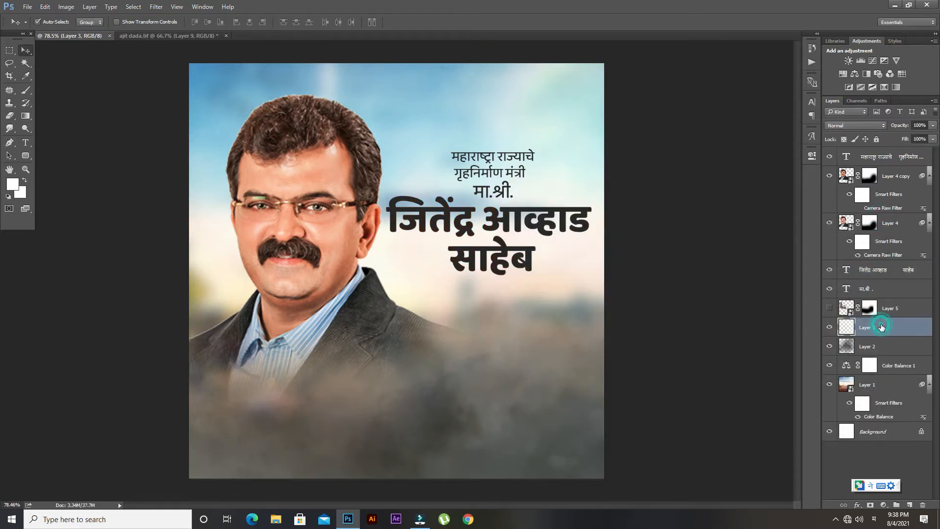
pyautogui.click(855, 74)
pyautogui.moveTo(688, 217); pyautogui.dragTo(743, 233)
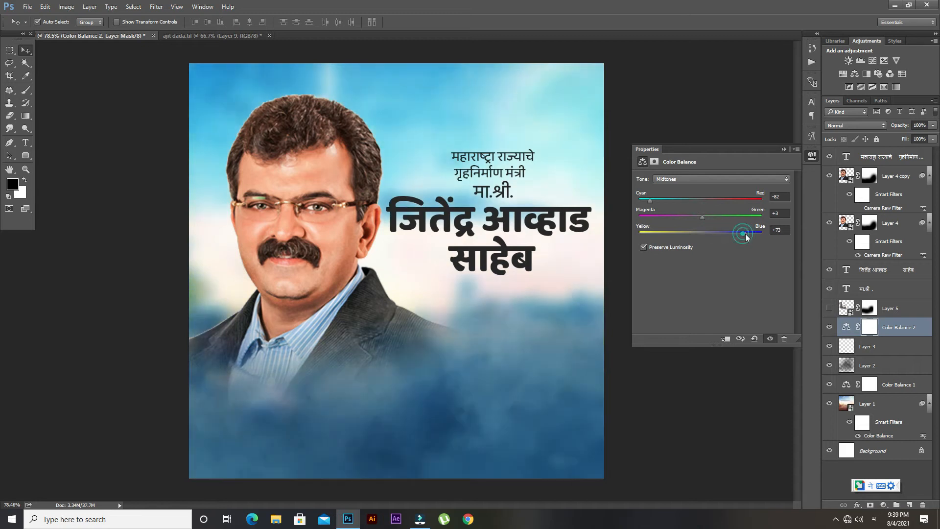
pyautogui.click(718, 199)
pyautogui.moveTo(677, 231); pyautogui.dragTo(674, 231)
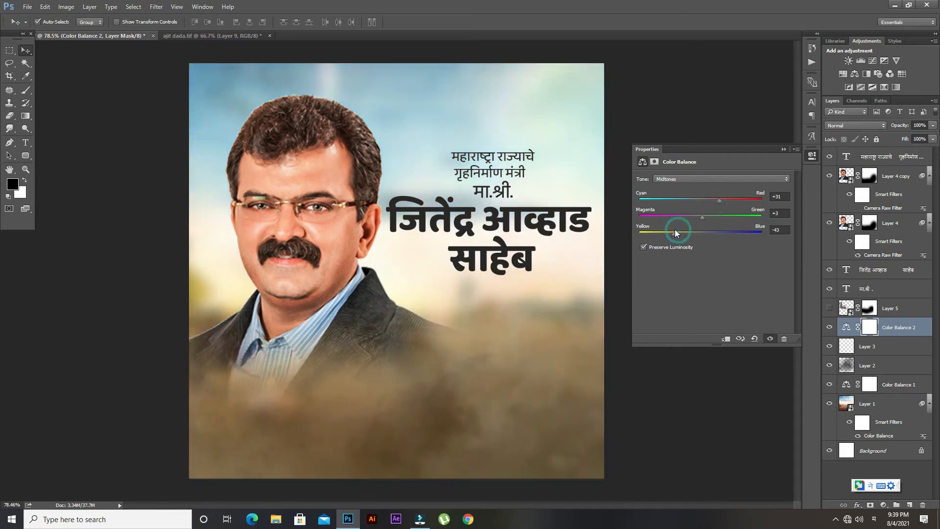
pyautogui.click(715, 232)
pyautogui.click(682, 215)
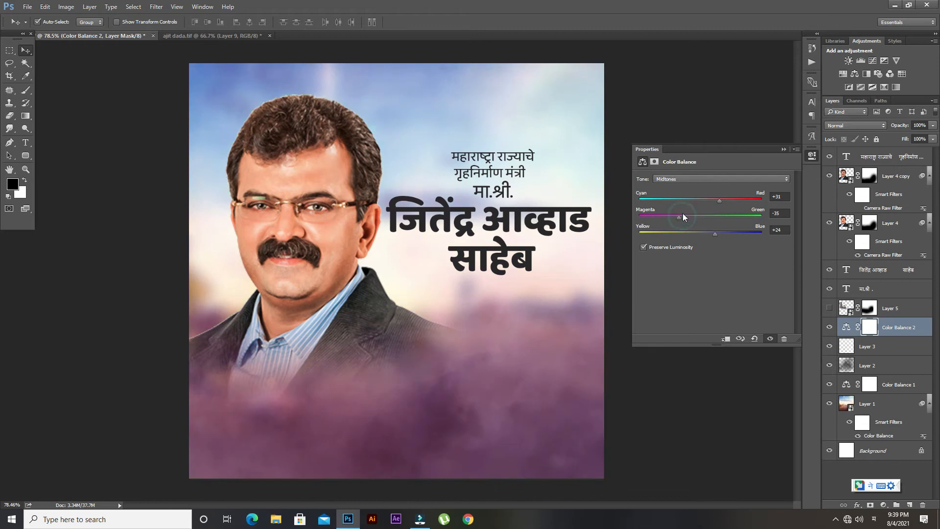
pyautogui.click(684, 199)
pyautogui.moveTo(700, 198); pyautogui.dragTo(681, 216)
pyautogui.click(688, 232)
pyautogui.click(691, 216)
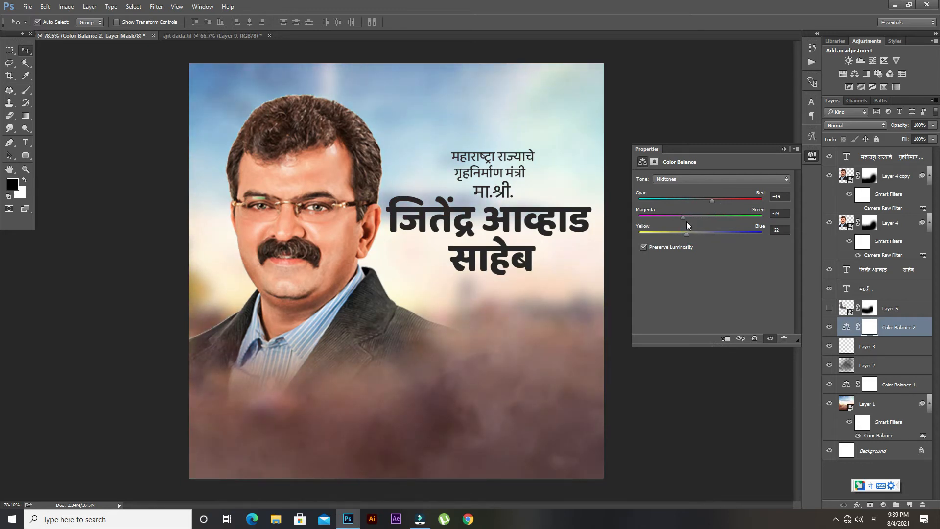
pyautogui.click(783, 149)
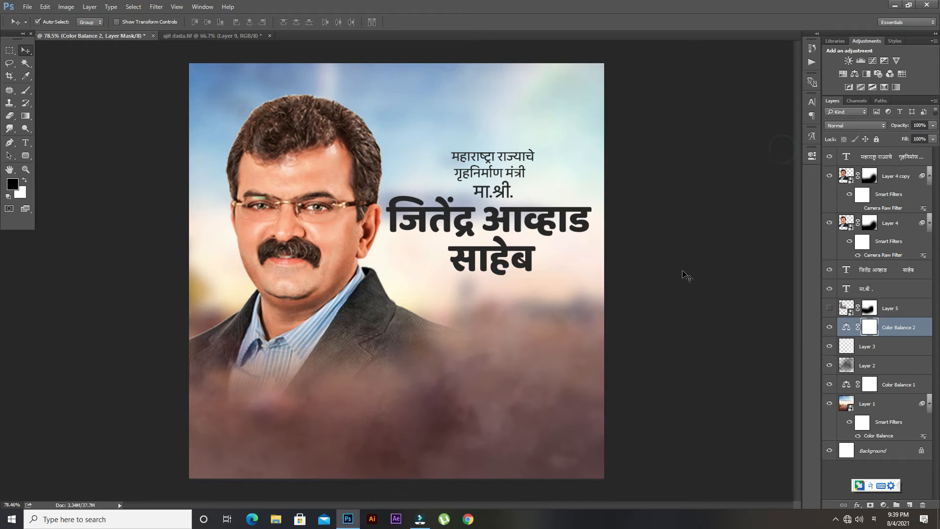
# Step: Select Layer 3 and check its effect on the background by hiding and showing it
pyautogui.click(681, 269)
pyautogui.click(868, 346)
pyautogui.click(828, 345)
pyautogui.click(828, 345)
pyautogui.click(828, 344)
pyautogui.click(827, 344)
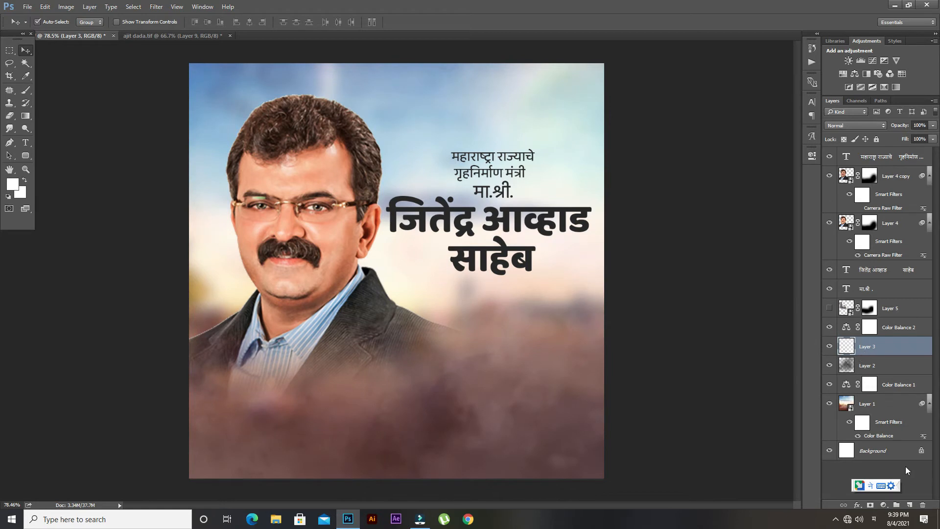
# Step: Add a new layer above Layer 3 and stamp white clouds across the banner with the 600 px cloud brush enlarged to 1900 px
pyautogui.click(908, 504)
pyautogui.click(28, 90)
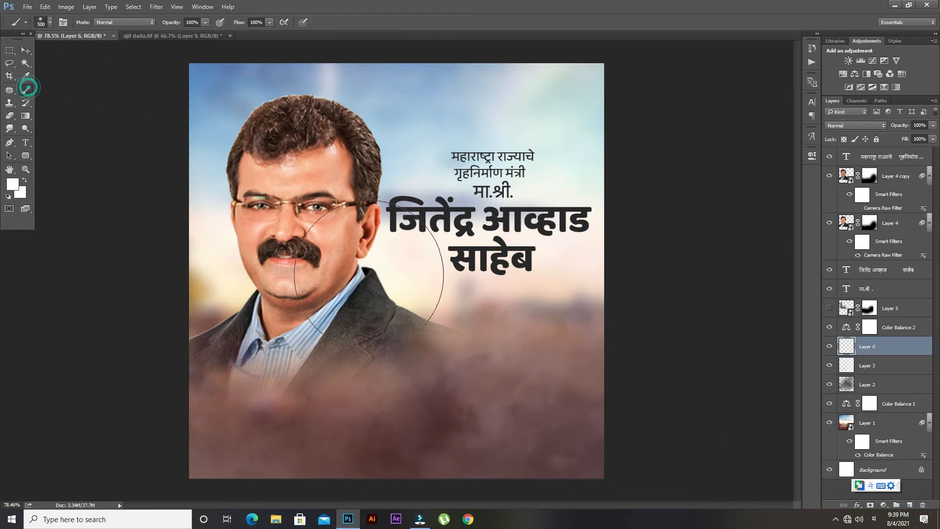
pyautogui.rightClick(407, 146)
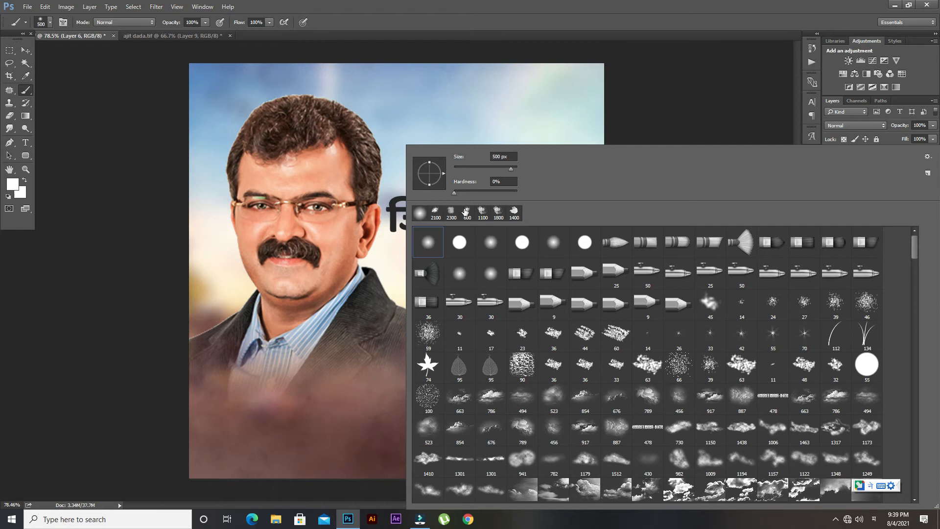
pyautogui.doubleClick(465, 211)
pyautogui.press(']')
pyautogui.press(']')
pyautogui.press(']')
pyautogui.press(']')
pyautogui.press(']')
pyautogui.press(']')
pyautogui.press(']')
pyautogui.press(']')
pyautogui.press(']')
pyautogui.press(']')
pyautogui.press(']')
pyautogui.press(']')
pyautogui.press(']')
pyautogui.click(414, 279)
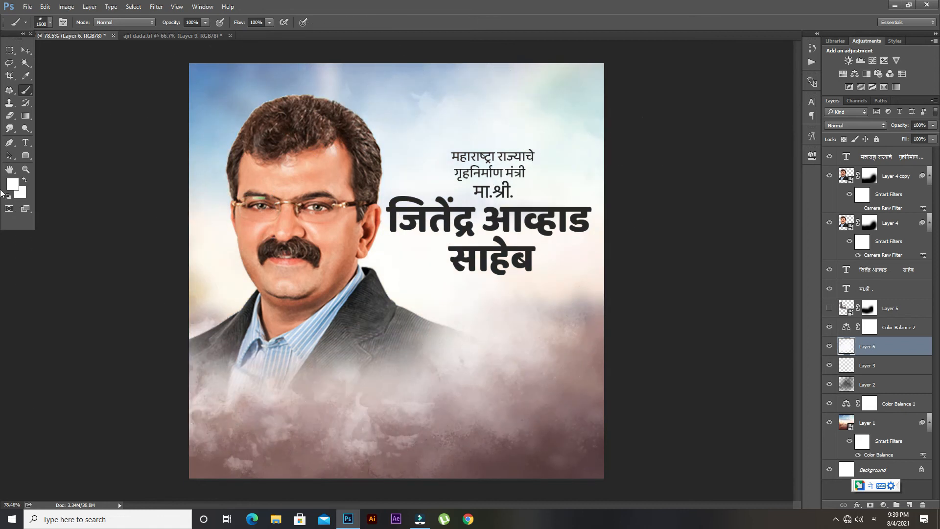
# Step: Erase the painted clouds along the lower part of Layer 6 with a soft 900 px eraser
pyautogui.click(26, 49)
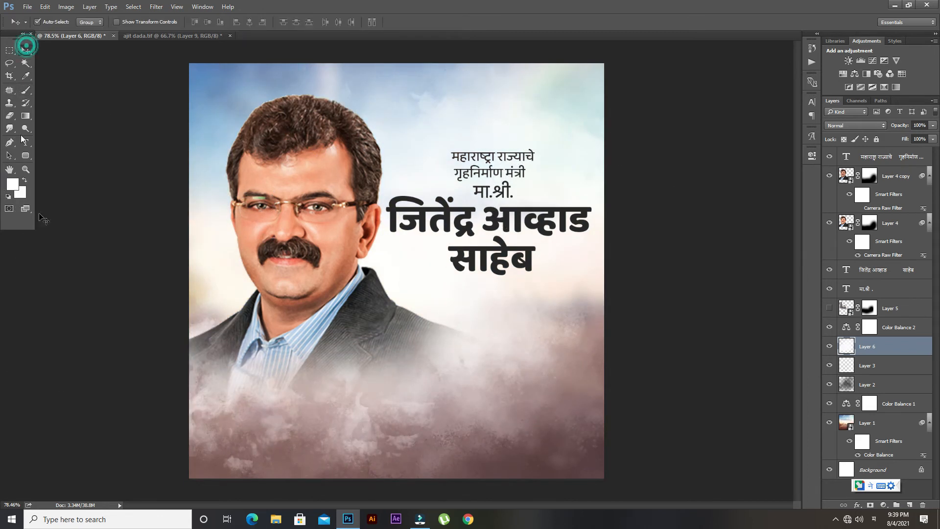
pyautogui.click(9, 116)
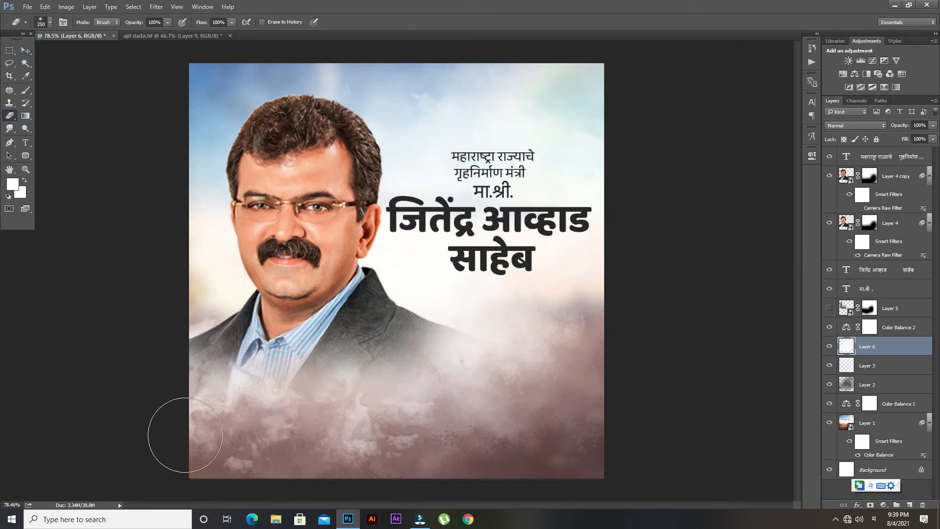
pyautogui.press(']')
pyautogui.press(']')
pyautogui.press(']')
pyautogui.press(']')
pyautogui.press(']')
pyautogui.press(']')
pyautogui.press(']')
pyautogui.click(222, 481)
pyautogui.moveTo(344, 493)
pyautogui.mouseDown()
pyautogui.moveTo(484, 487)
pyautogui.moveTo(604, 457)
pyautogui.mouseUp()
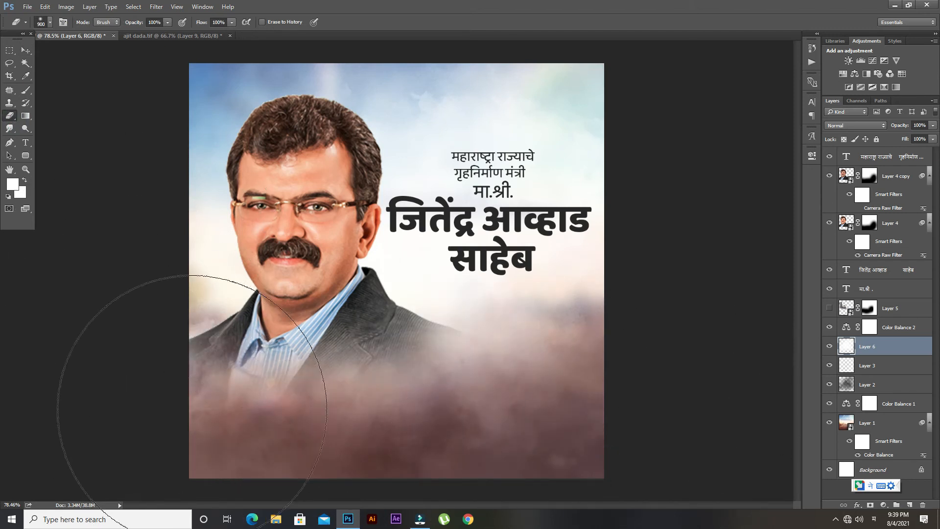
pyautogui.click(145, 399)
pyautogui.click(26, 50)
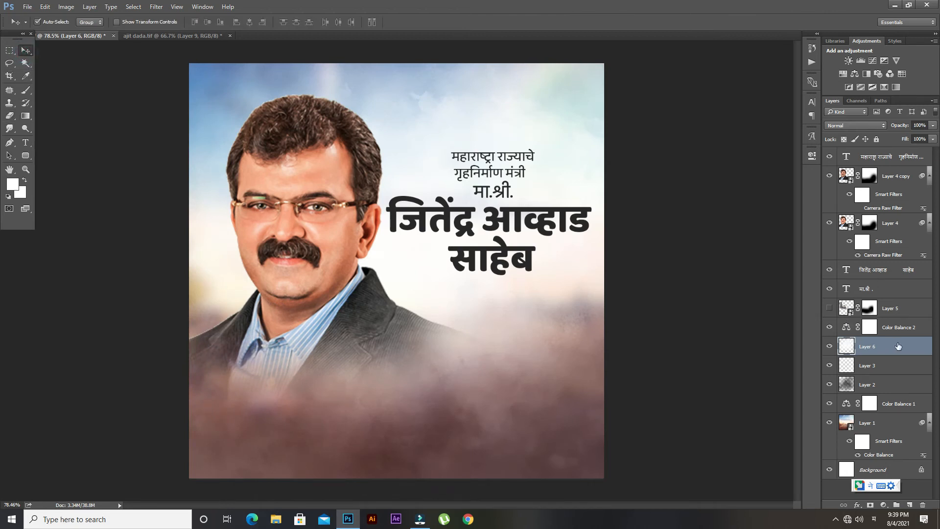
# Step: Add another Color Balance adjustment above Color Balance 2 with midtones at Red -58, Green -29 and Blue +10
pyautogui.click(854, 73)
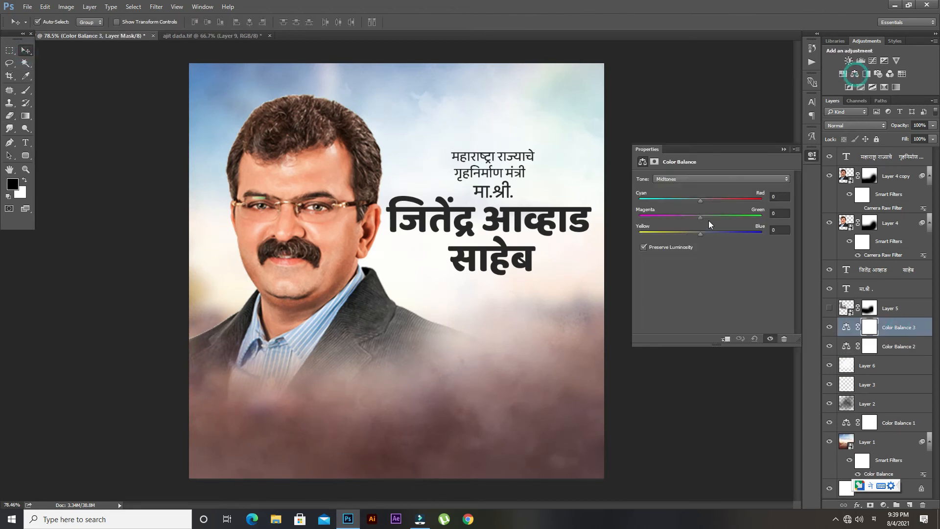
pyautogui.click(672, 217)
pyautogui.click(664, 198)
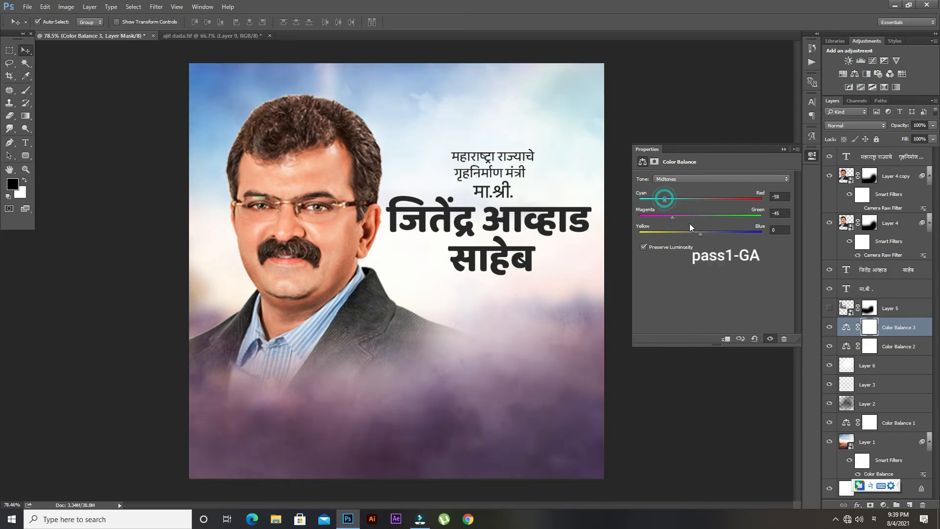
pyautogui.click(714, 231)
pyautogui.click(703, 216)
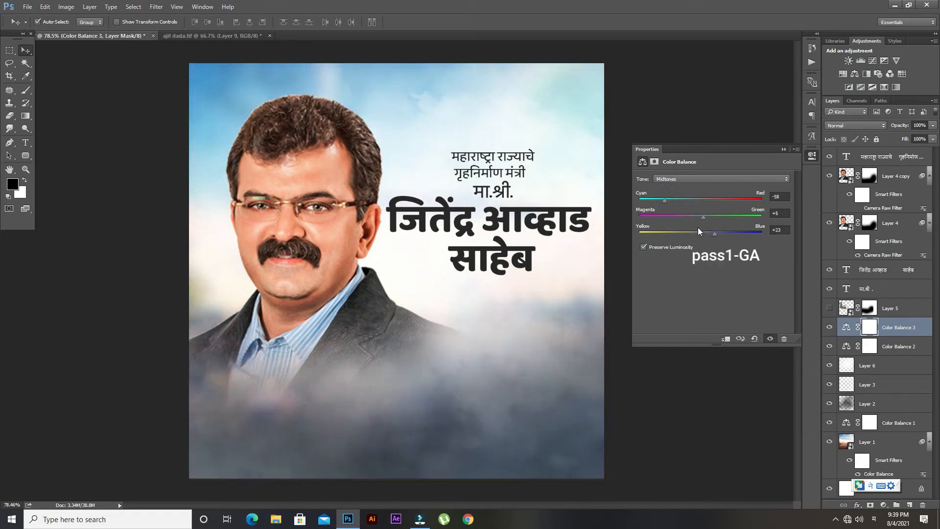
pyautogui.click(688, 232)
pyautogui.click(683, 216)
pyautogui.click(705, 231)
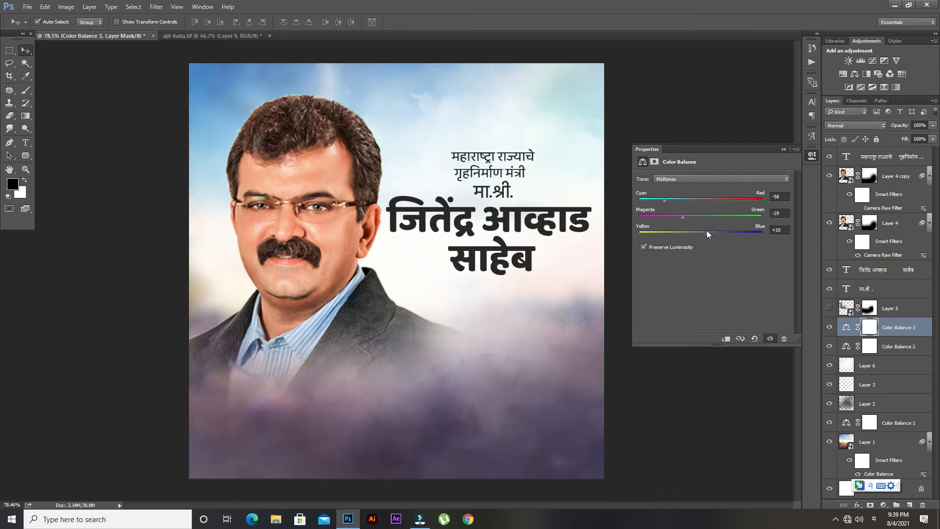
pyautogui.click(781, 148)
# Step: Apply a linear Gradient Overlay to the two-line name text using the dark-to-purple preset
pyautogui.click(534, 213)
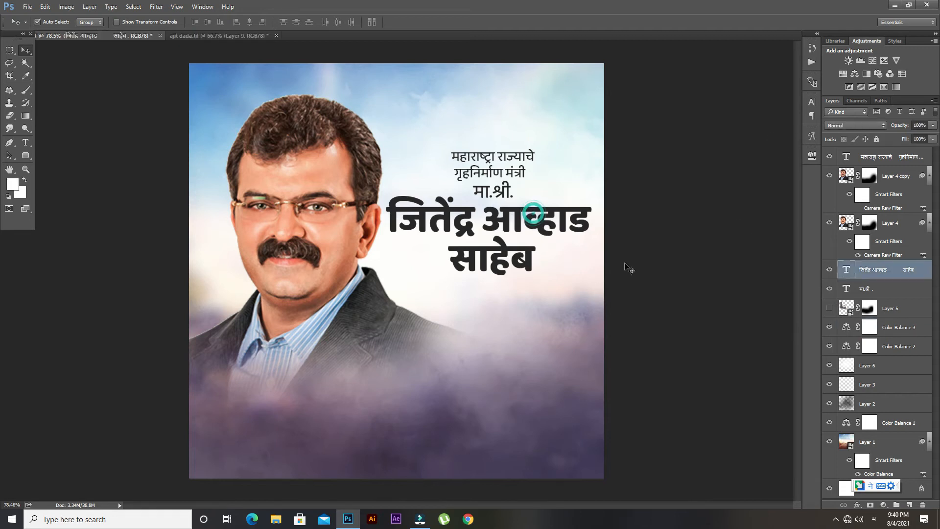
pyautogui.click(857, 504)
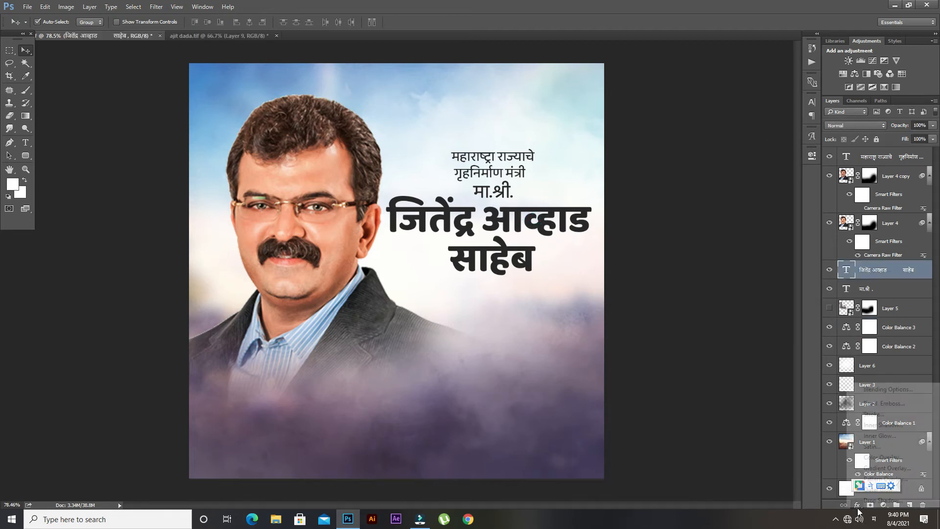
pyautogui.click(869, 469)
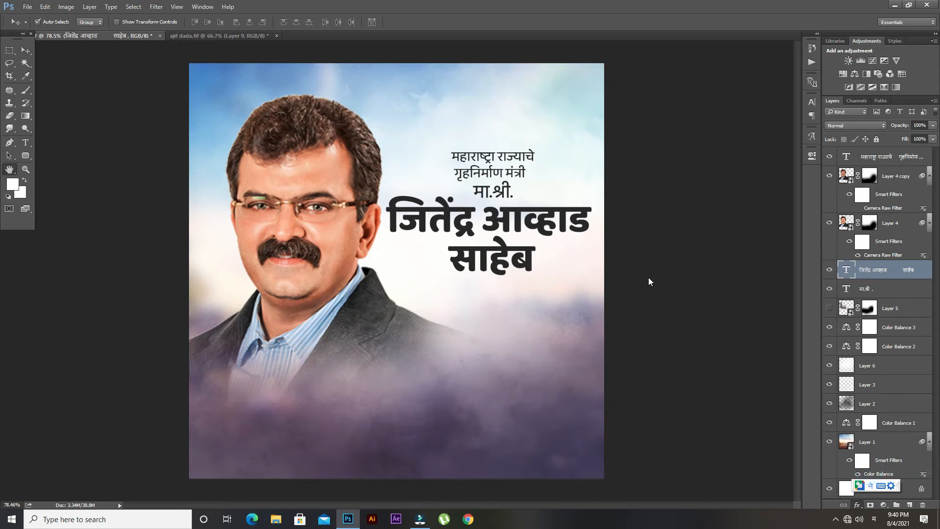
pyautogui.click(715, 270)
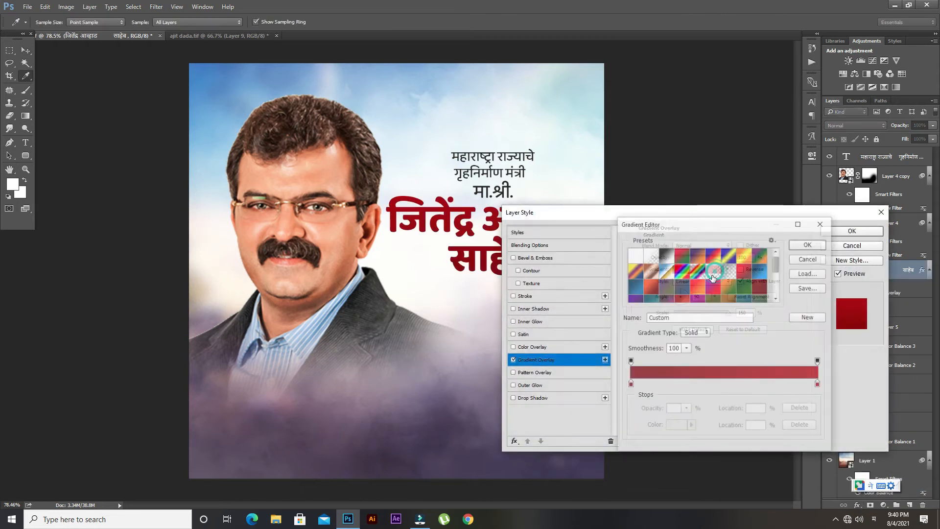
pyautogui.click(672, 286)
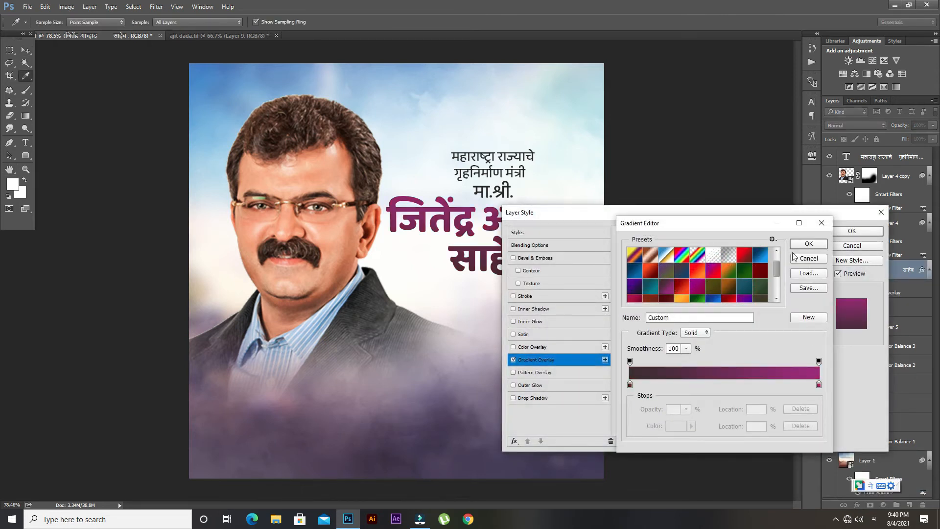
pyautogui.click(803, 245)
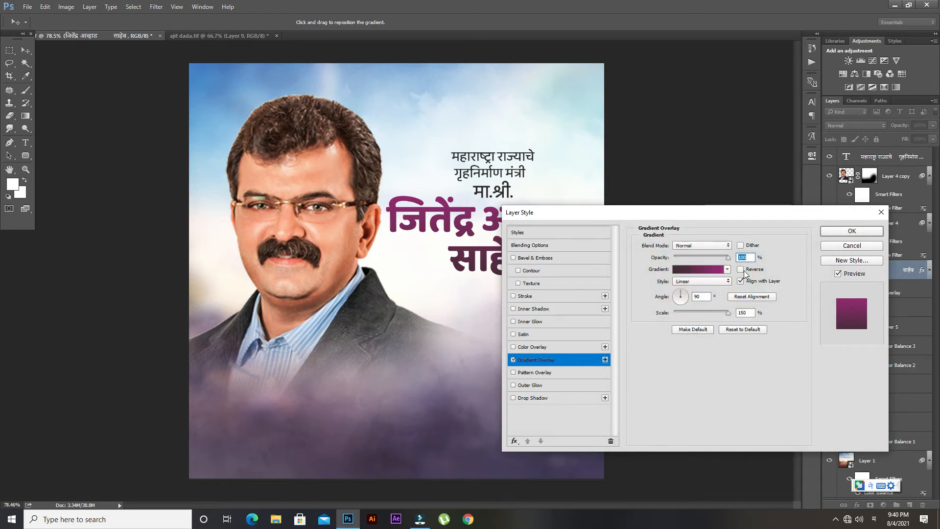
pyautogui.click(741, 269)
pyautogui.click(741, 270)
pyautogui.click(835, 232)
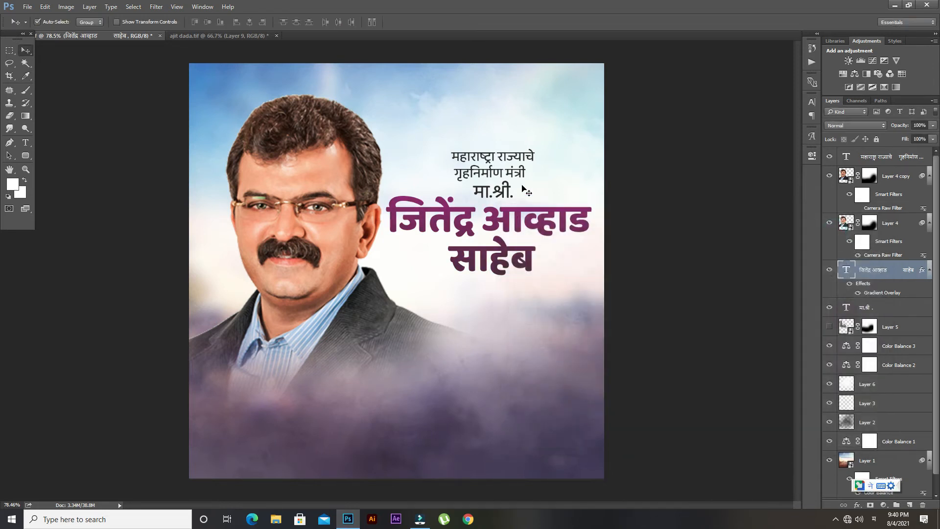
# Step: Nudge the "मा.श्री." text down and slightly left so it sits close above the name text
pyautogui.click(499, 191)
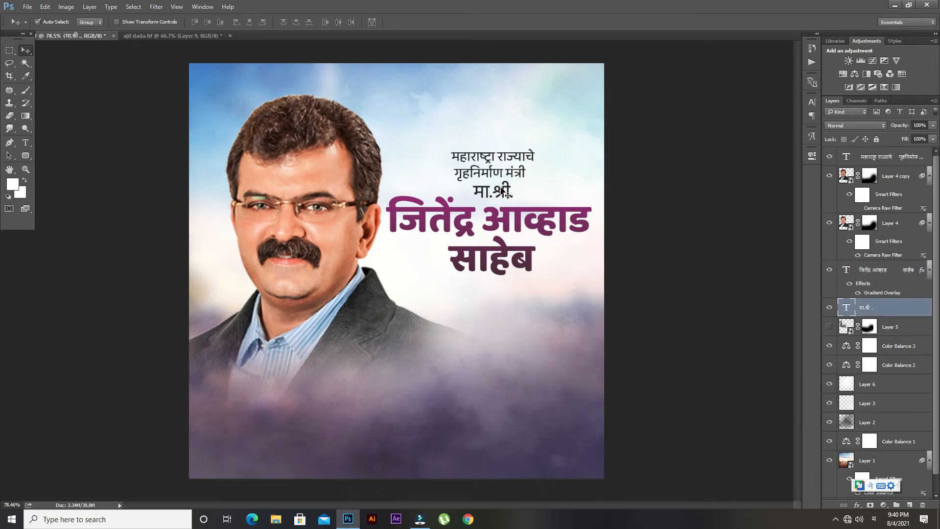
pyautogui.press('Down')
pyautogui.press('Down')
pyautogui.press('Down')
pyautogui.press('Down')
pyautogui.press('Down')
pyautogui.press('Down')
pyautogui.press('Down')
pyautogui.press('Down')
pyautogui.press('Left')
pyautogui.press('Left')
pyautogui.press('Left')
pyautogui.press('Left')
pyautogui.press('Left')
pyautogui.press('Left')
pyautogui.press('Left')
pyautogui.press('Left')
pyautogui.press('Left')
pyautogui.press('Left')
pyautogui.press('Left')
pyautogui.press('Left')
pyautogui.press('Left')
pyautogui.press('Left')
pyautogui.press('Left')
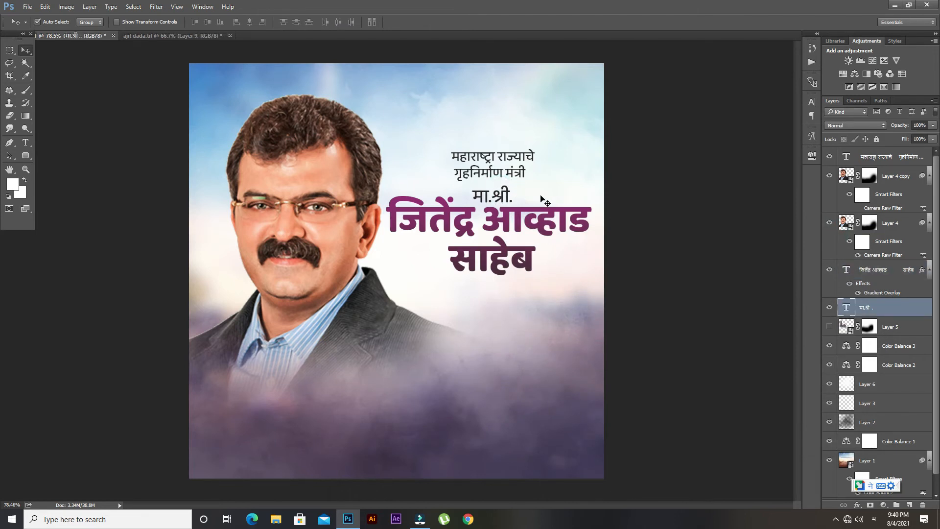
pyautogui.press('Right')
pyautogui.press('Right')
pyautogui.press('Right')
pyautogui.press('Right')
pyautogui.press('Down')
pyautogui.press('Down')
# Step: Move the two-line heading down and slightly left to sit close above the "मा.श्री." text
pyautogui.moveTo(506, 174); pyautogui.dragTo(502, 179)
pyautogui.press('Down')
pyautogui.press('Down')
pyautogui.press('Down')
pyautogui.press('Down')
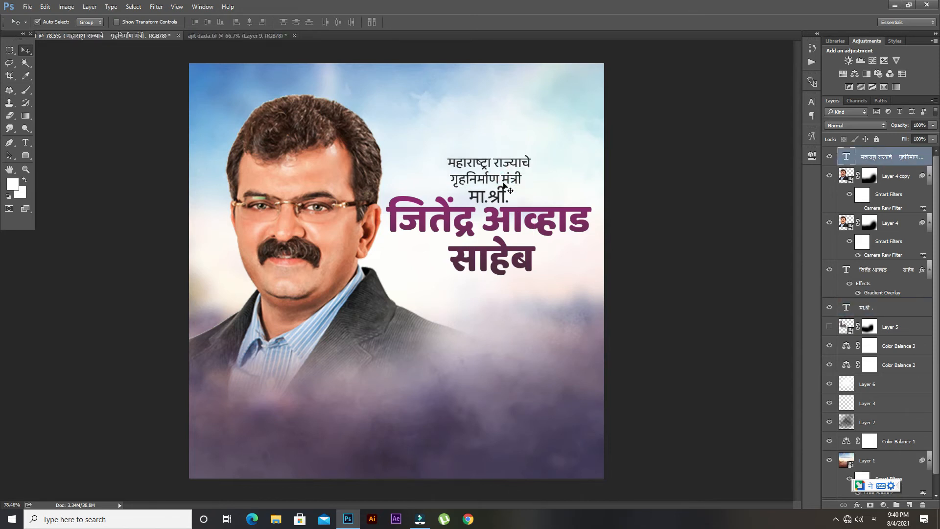
pyautogui.click(353, 173)
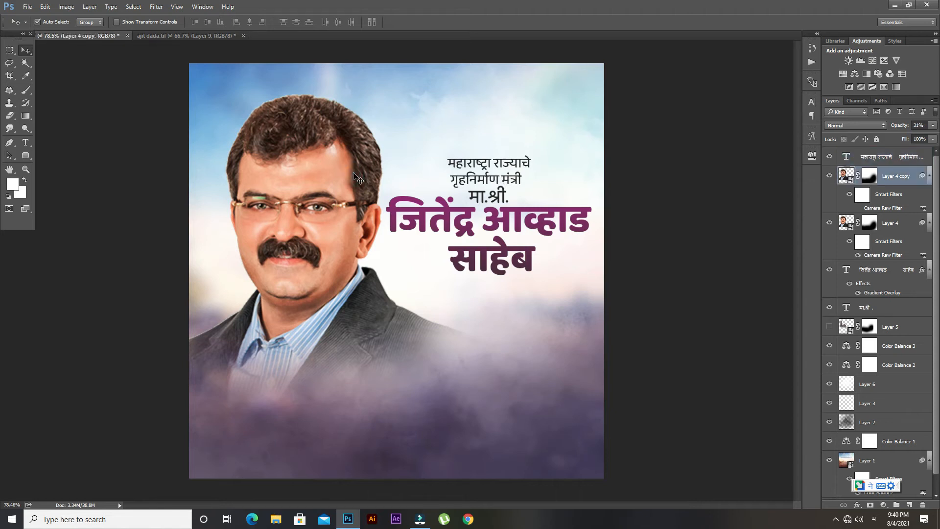
pyautogui.press('3')
pyautogui.press('1')
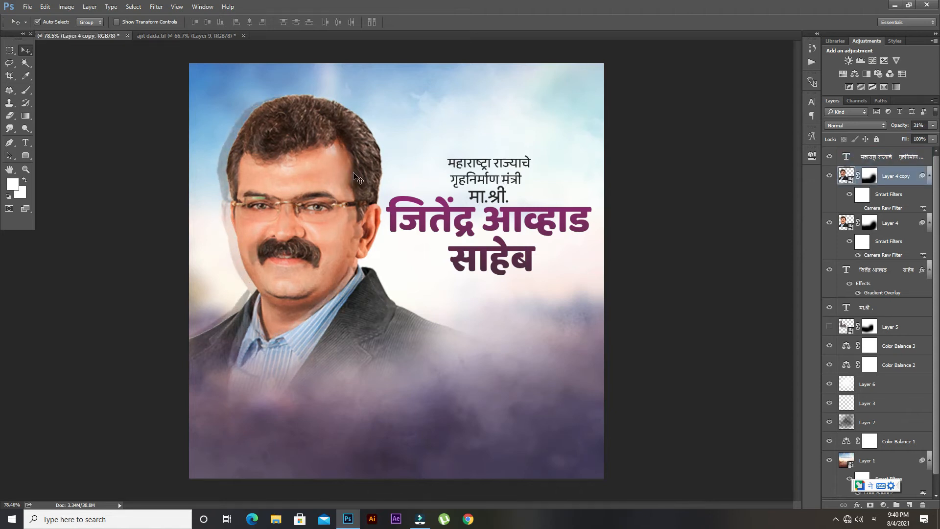
pyautogui.moveTo(353, 174); pyautogui.dragTo(361, 176)
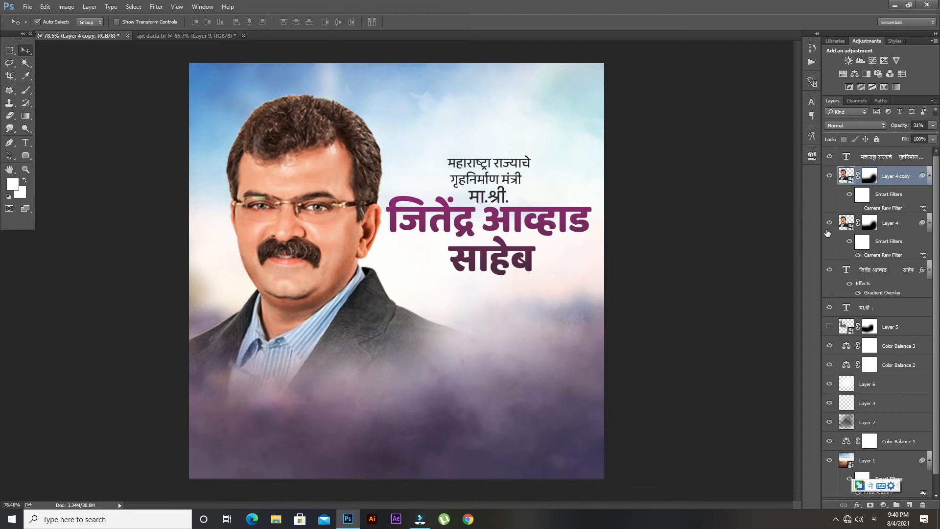
# Step: Select both portrait layers, Layer 4 and Layer 4 copy, and nudge them together slightly left, away from the text
pyautogui.keyDown('shift'); pyautogui.click(887, 231); pyautogui.keyUp('shift')
pyautogui.press('Left')
pyautogui.press('Left')
pyautogui.press('Left')
pyautogui.press('Left')
pyautogui.press('Left')
pyautogui.press('Left')
pyautogui.press('Left')
pyautogui.press('Left')
pyautogui.press('Left')
pyautogui.press('Left')
pyautogui.press('Left')
pyautogui.press('Left')
pyautogui.press('Left')
pyautogui.press('Left')
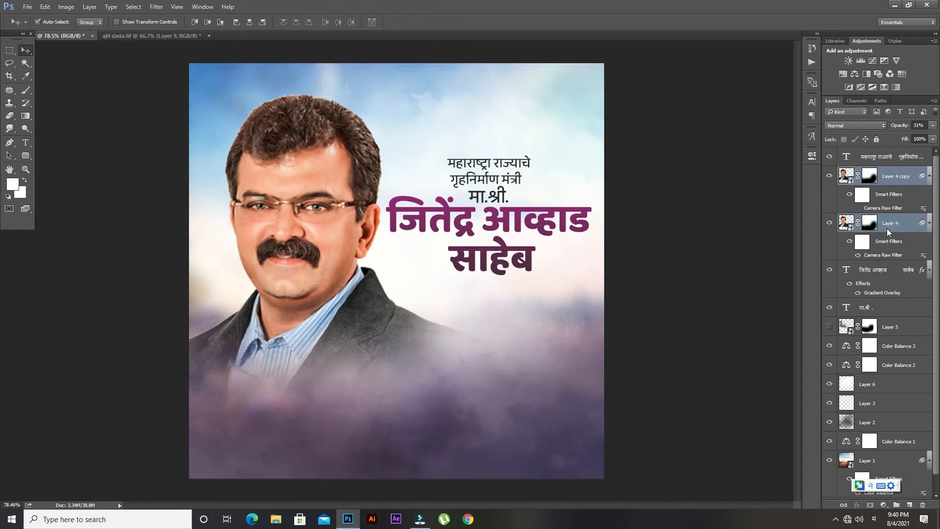
pyautogui.press('Left')
pyautogui.press('Left')
pyautogui.press('Left')
pyautogui.press('Left')
pyautogui.press('Left')
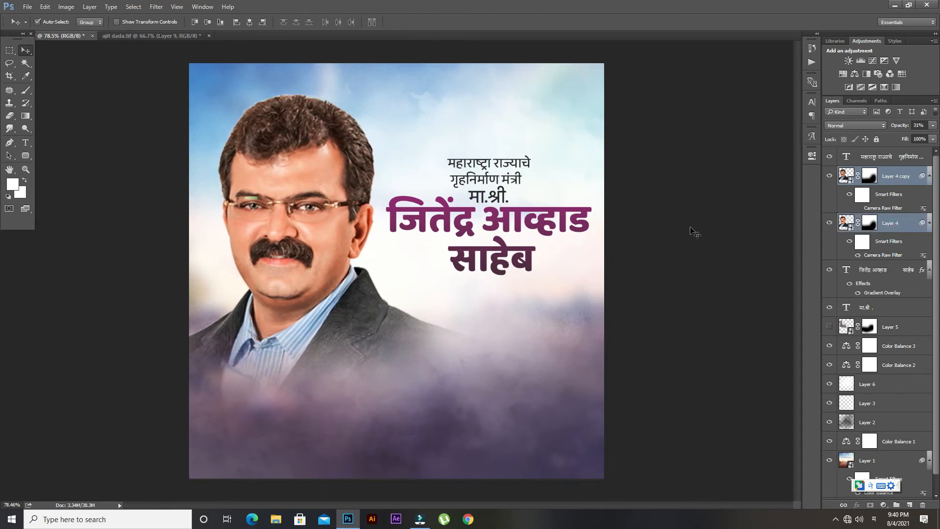
# Step: Duplicate the two-line heading and place the copy just below the name text
pyautogui.click(692, 230)
pyautogui.click(516, 215)
pyautogui.click(686, 235)
pyautogui.click(501, 260)
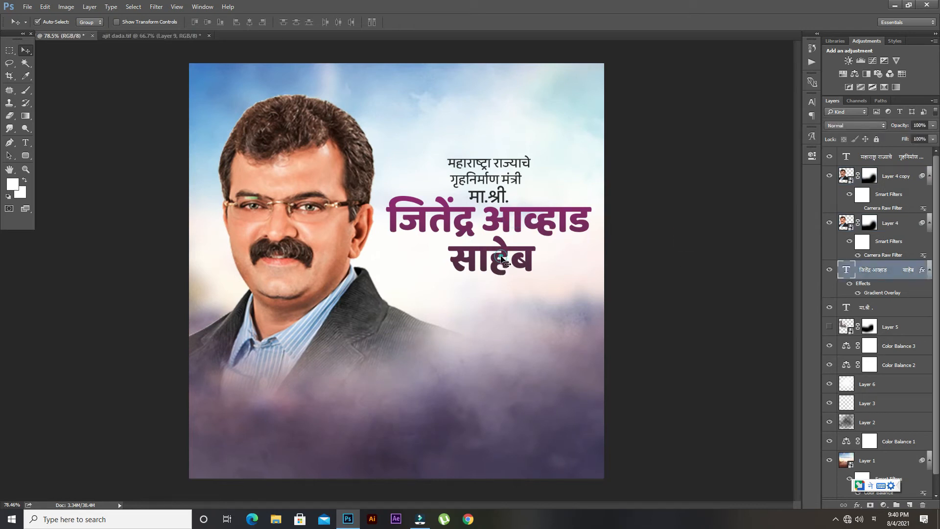
pyautogui.click(490, 184)
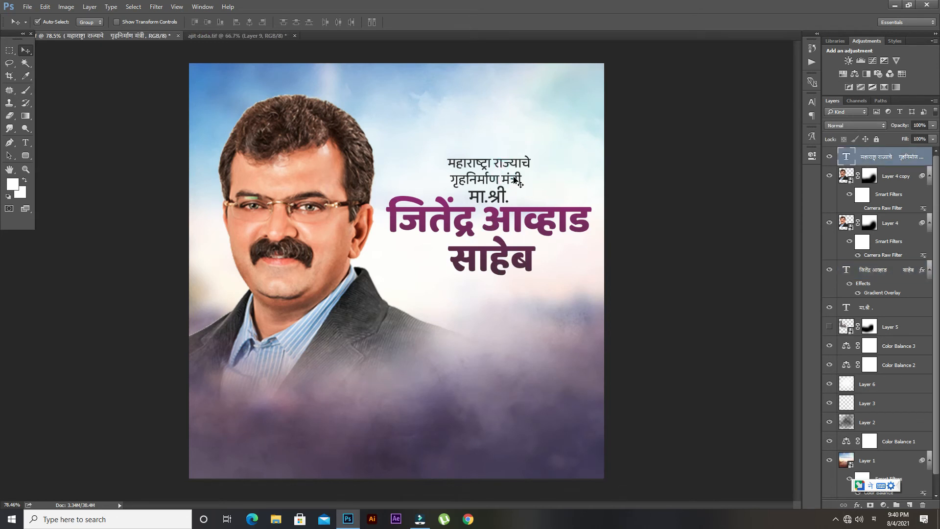
pyautogui.moveTo(513, 169); pyautogui.dragTo(520, 286)
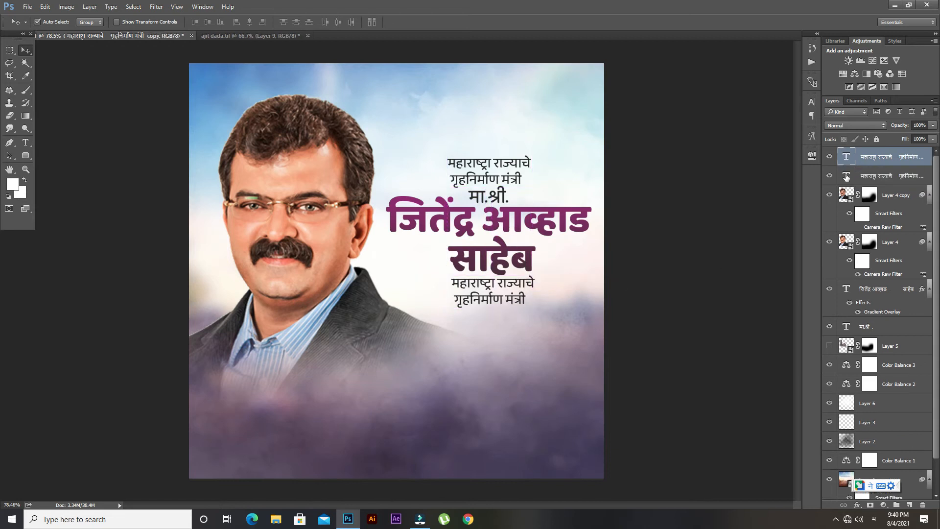
# Step: Replace the duplicated heading's text with the first greeting line "आपणास वाढदिवसाच्या"
pyautogui.doubleClick(848, 157)
pyautogui.write('aa')
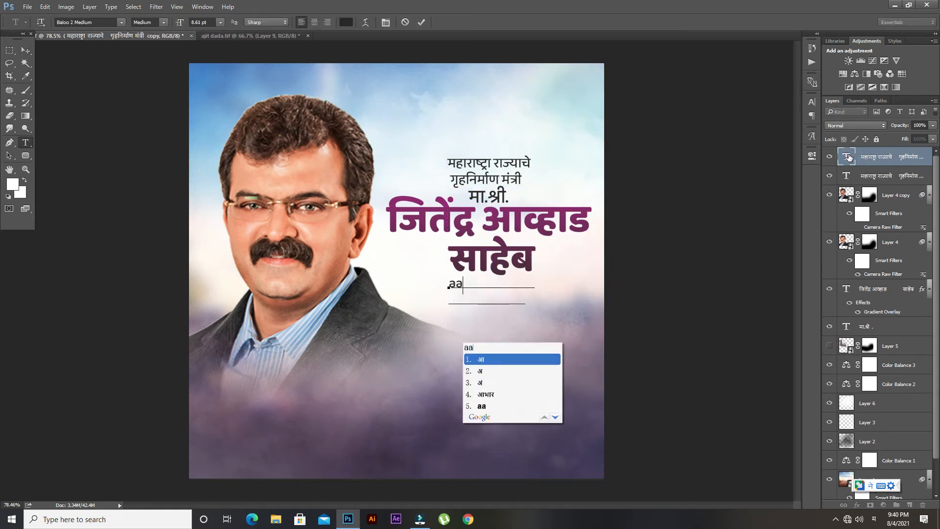
pyautogui.write('pnas ')
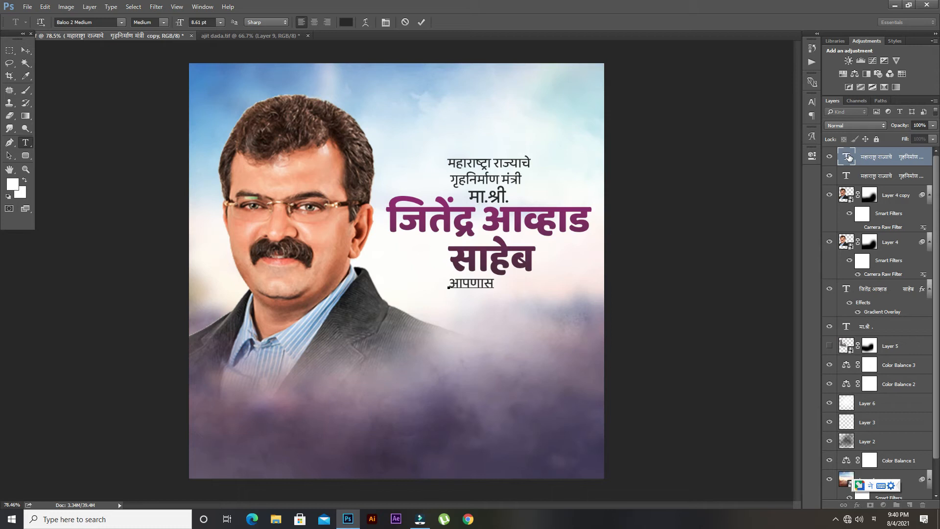
pyautogui.write('vadhdi')
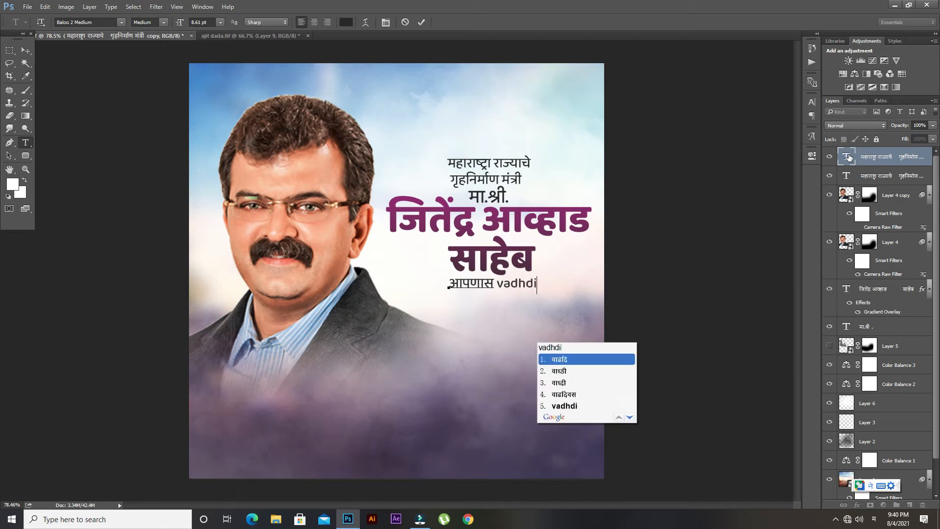
pyautogui.write('wsachya')
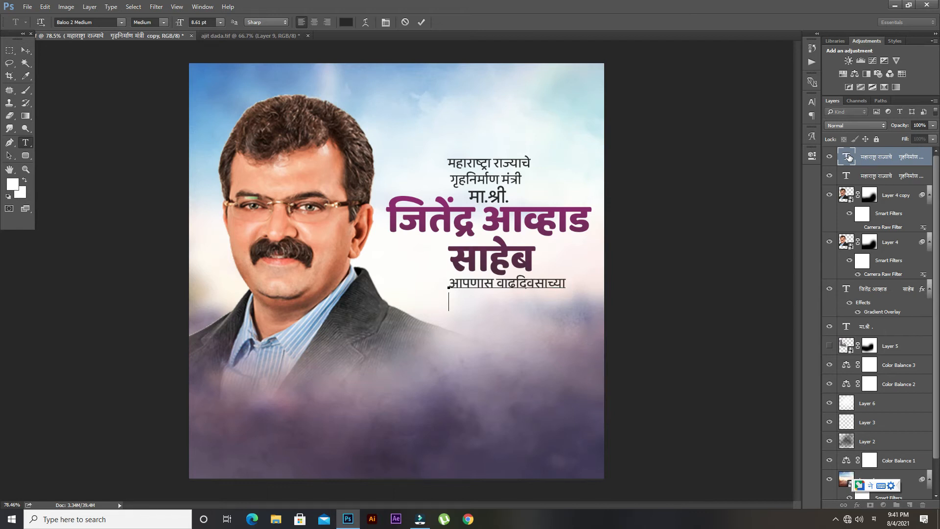
# Step: Add the second greeting line "हार्दिक शुभेच्छा..!" and move the greeting text slightly left
pyautogui.press('Return')
pyautogui.write('hardik')
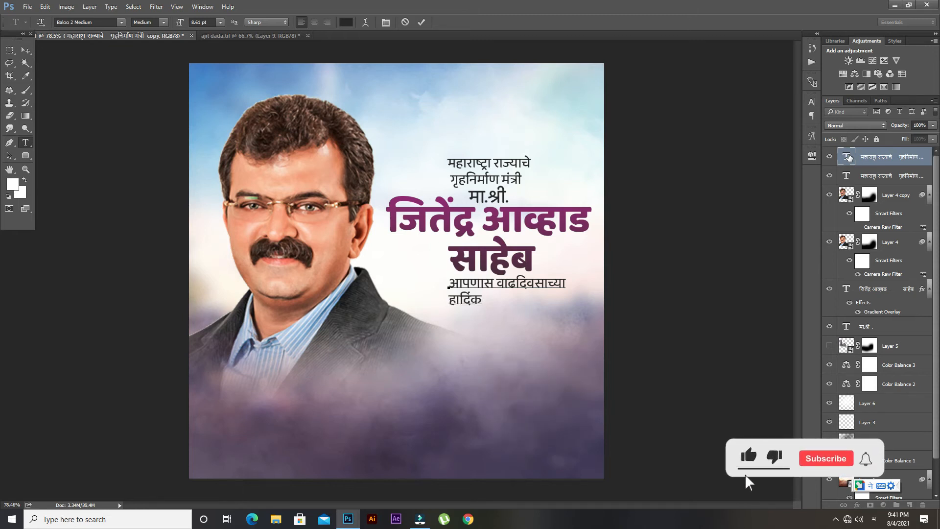
pyautogui.write(' shubhec')
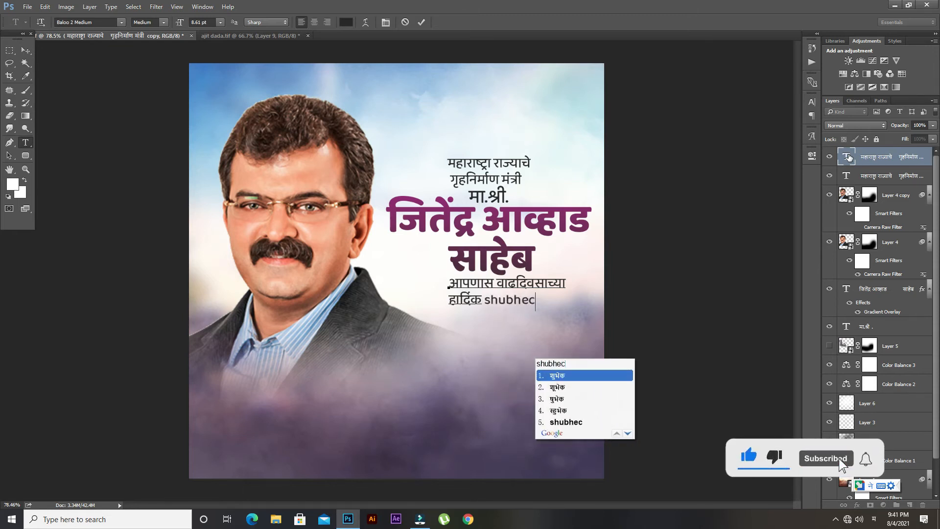
pyautogui.write('ha')
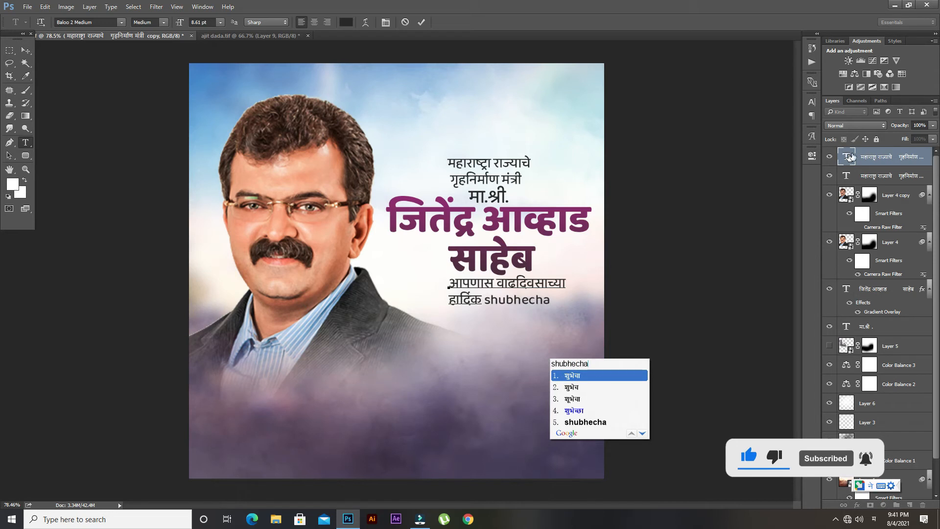
pyautogui.click(575, 410)
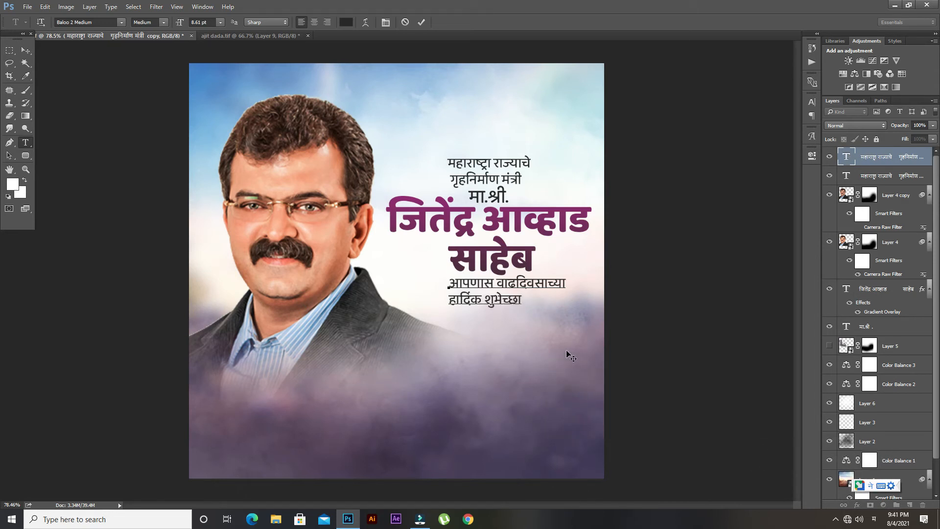
pyautogui.write('!')
pyautogui.click(22, 50)
pyautogui.moveTo(523, 286); pyautogui.dragTo(519, 285)
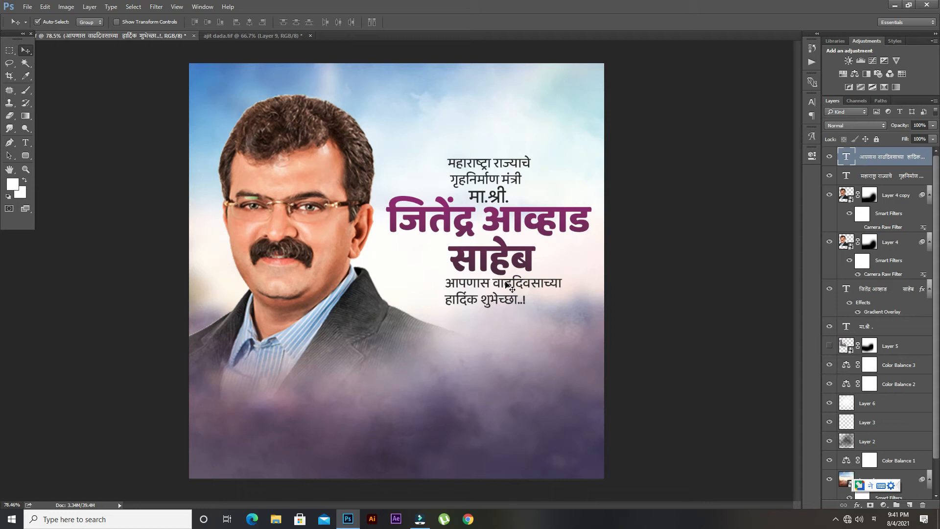
# Step: Set the greeting's second line "हार्दिक शुभेच्छा..!" to the Bold style of Baloo 2
pyautogui.doubleClick(847, 156)
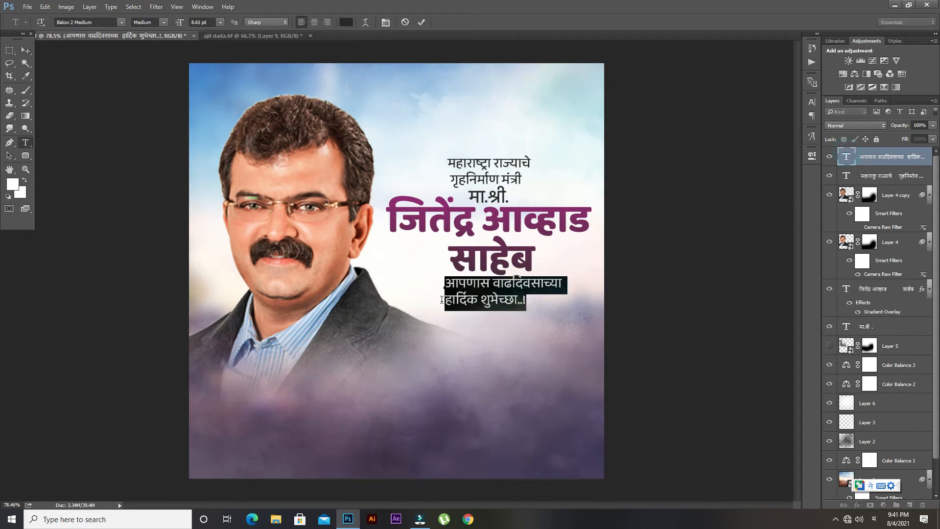
pyautogui.click(164, 23)
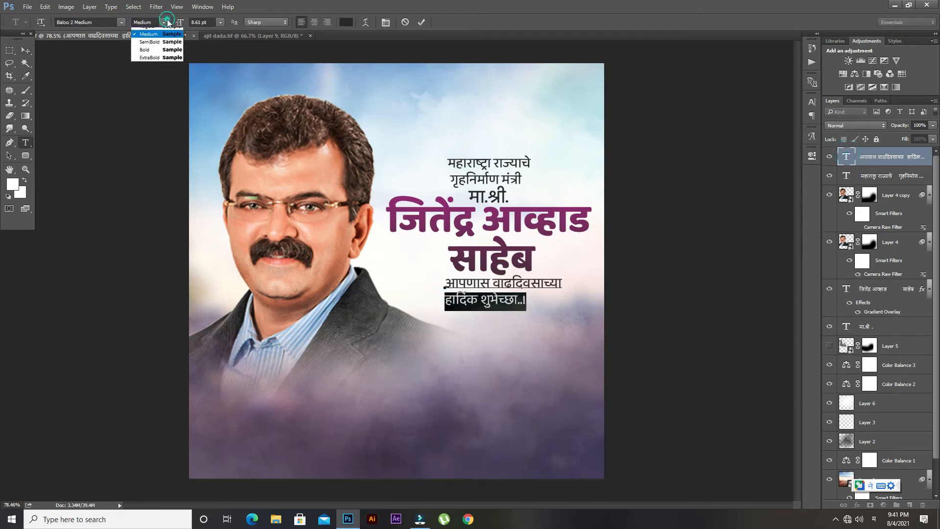
pyautogui.click(146, 58)
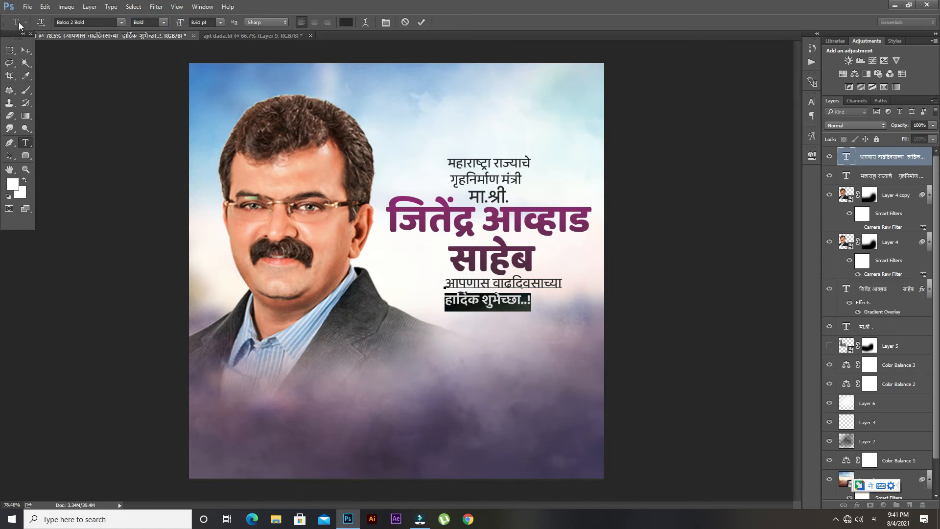
pyautogui.click(25, 50)
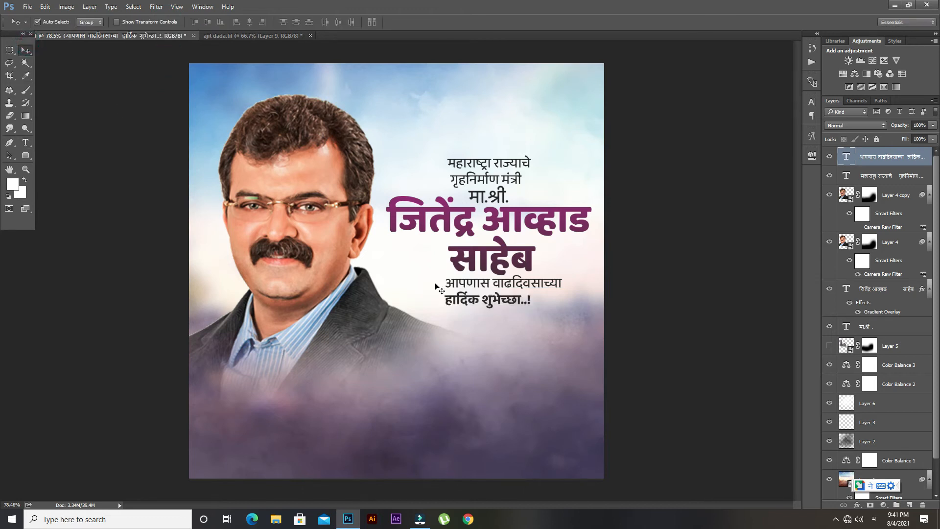
# Step: Tighten the line spacing of the whole two-line greeting text slightly
pyautogui.doubleClick(844, 157)
pyautogui.hotkey('alt', 'Up')
pyautogui.hotkey('alt', 'Up')
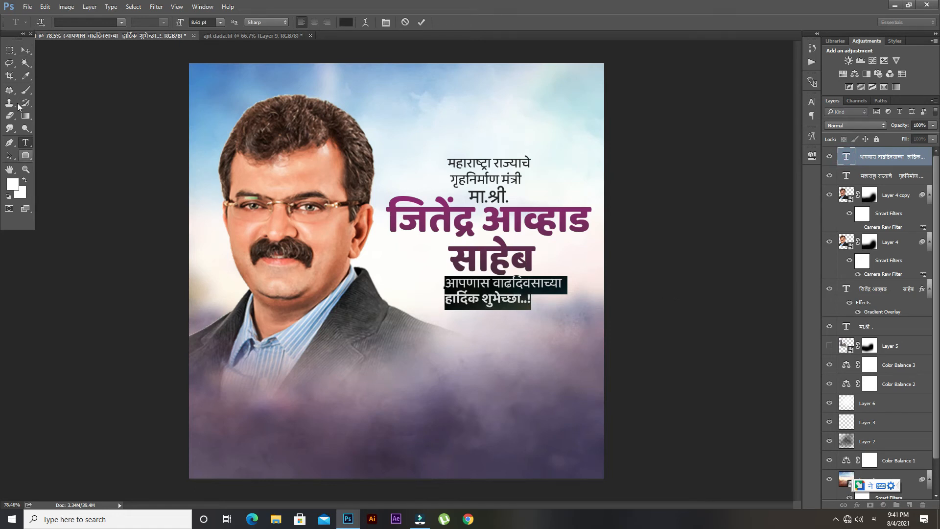
pyautogui.click(25, 50)
# Step: Nudge the greeting text slightly down below the name text and save the document
pyautogui.moveTo(507, 304); pyautogui.dragTo(506, 302)
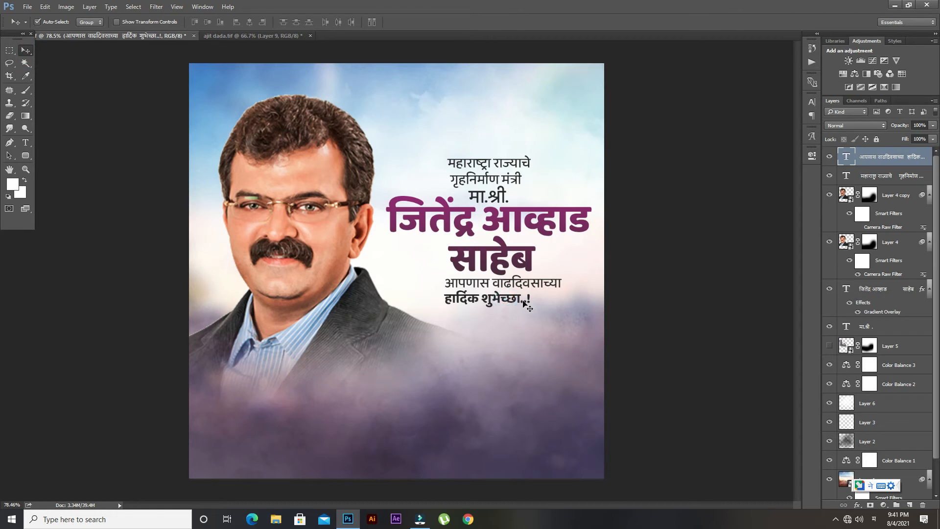
pyautogui.click(661, 282)
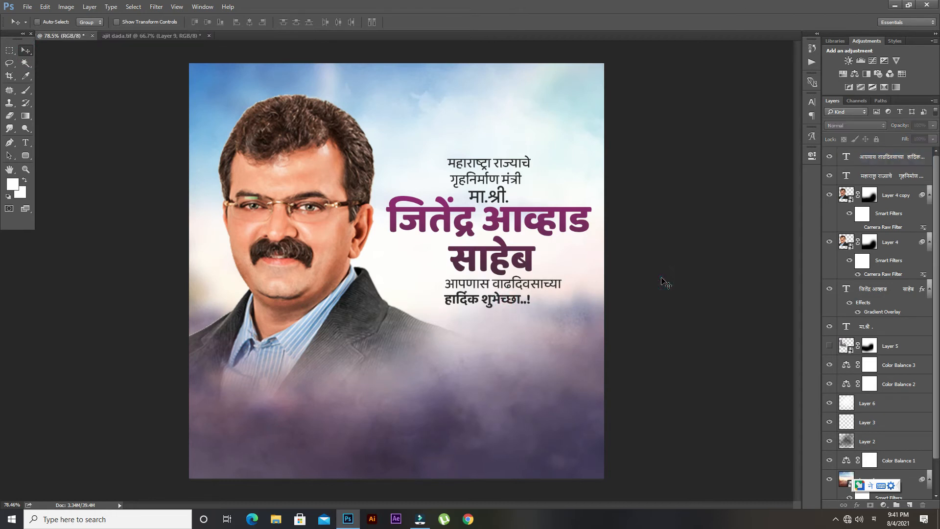
pyautogui.hotkey('ctrl', 's')
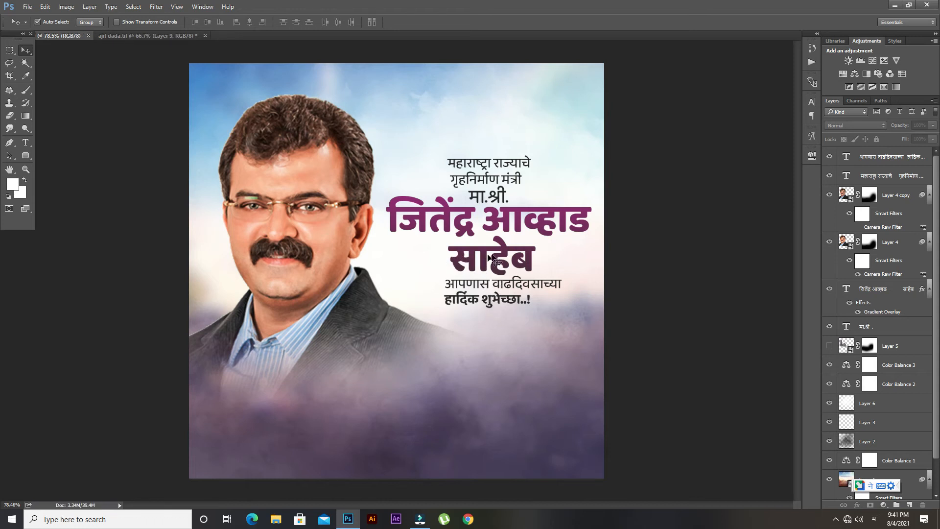
# Step: Add a new empty layer above the greeting text layer and activate the Brush tool
pyautogui.click(511, 297)
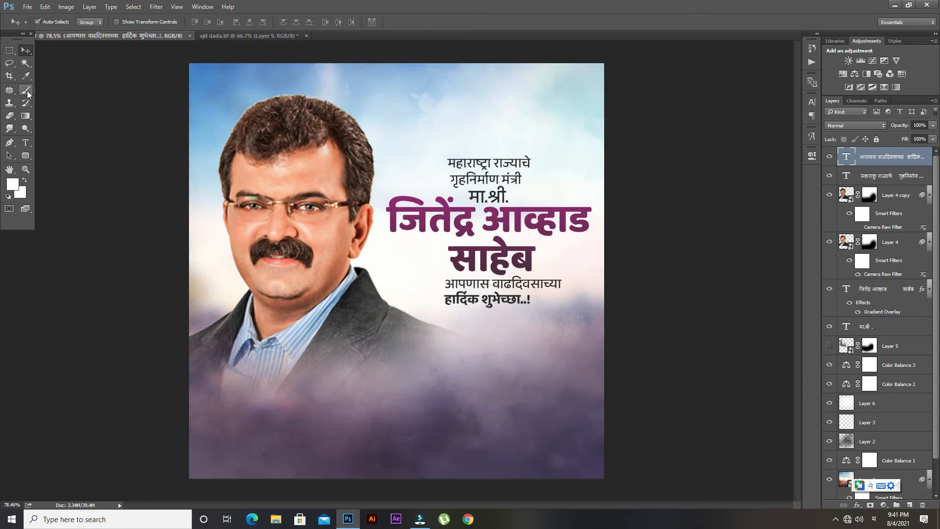
pyautogui.click(909, 504)
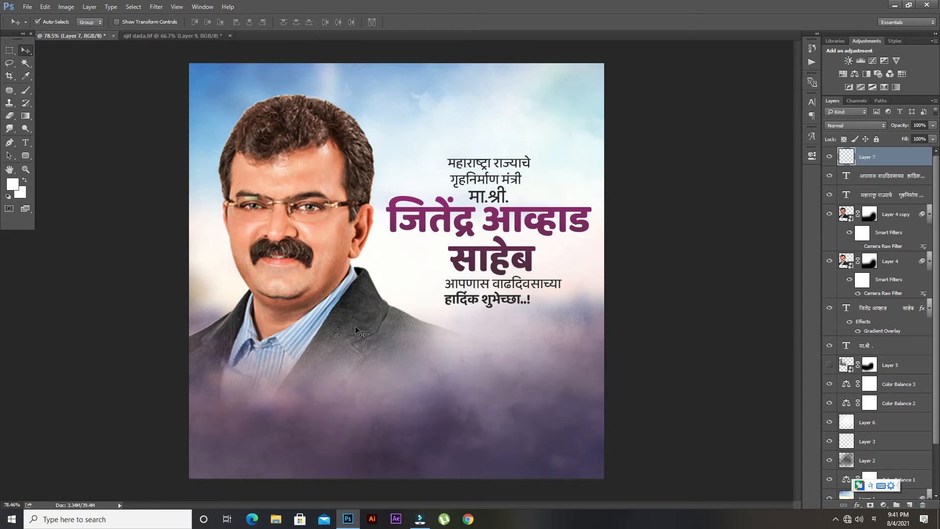
pyautogui.click(25, 90)
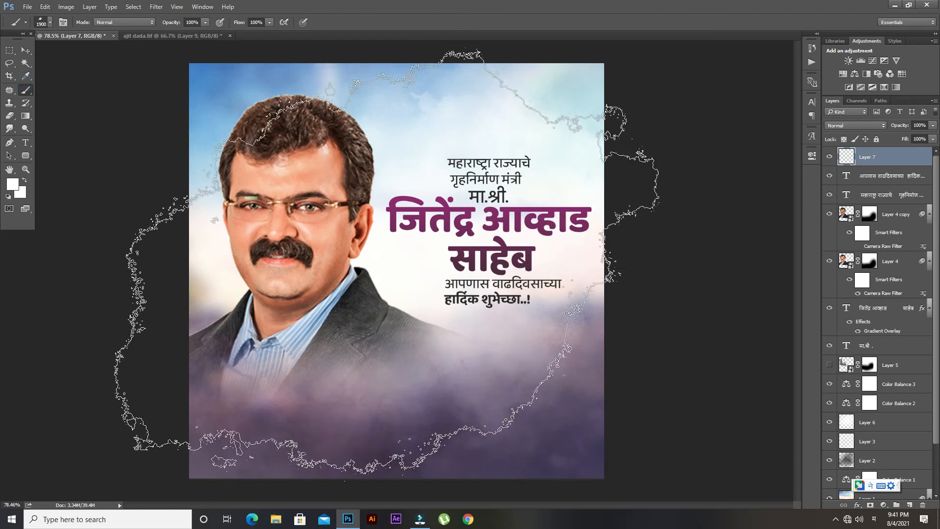
# Step: Choose the thin handwritten swash underline brush from the 2500 px stroke brush presets
pyautogui.rightClick(387, 261)
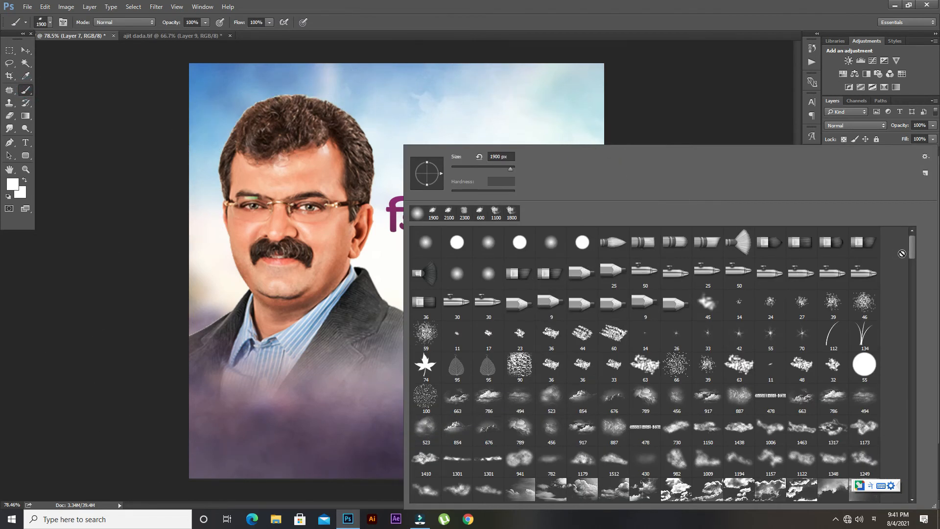
pyautogui.moveTo(911, 252); pyautogui.dragTo(906, 425)
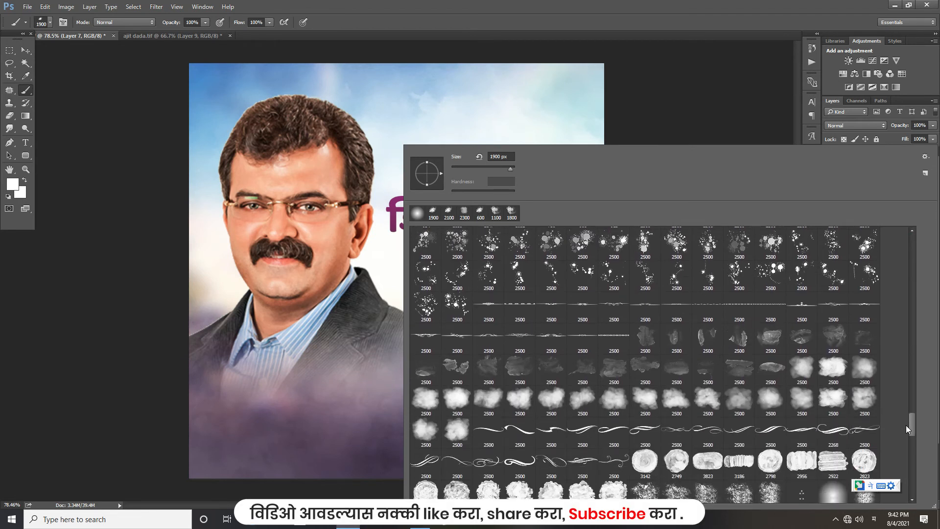
pyautogui.scroll(-1, 651, 403)
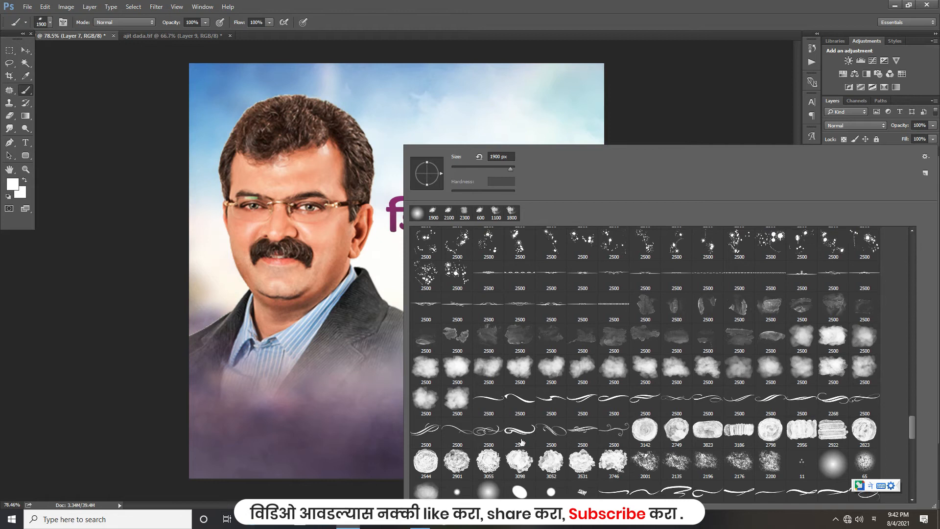
pyautogui.scroll(-1, 611, 420)
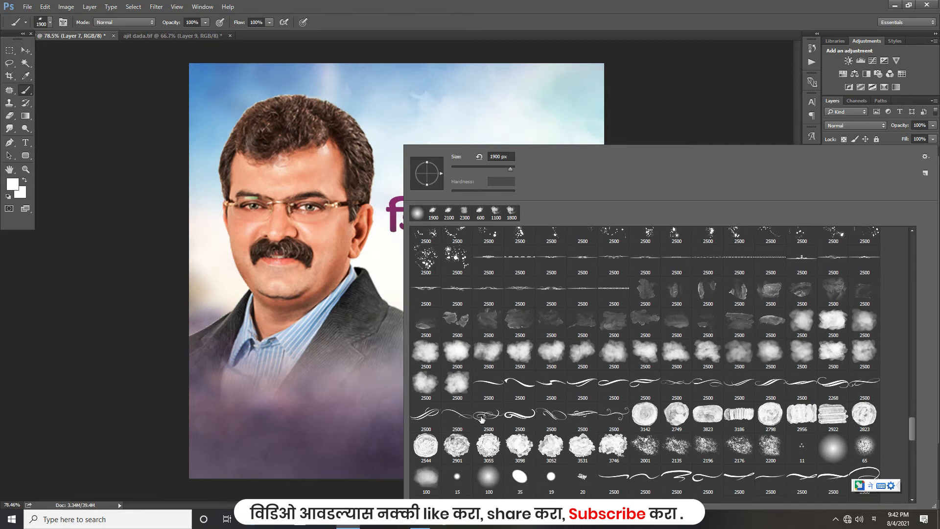
pyautogui.scroll(-3, 756, 384)
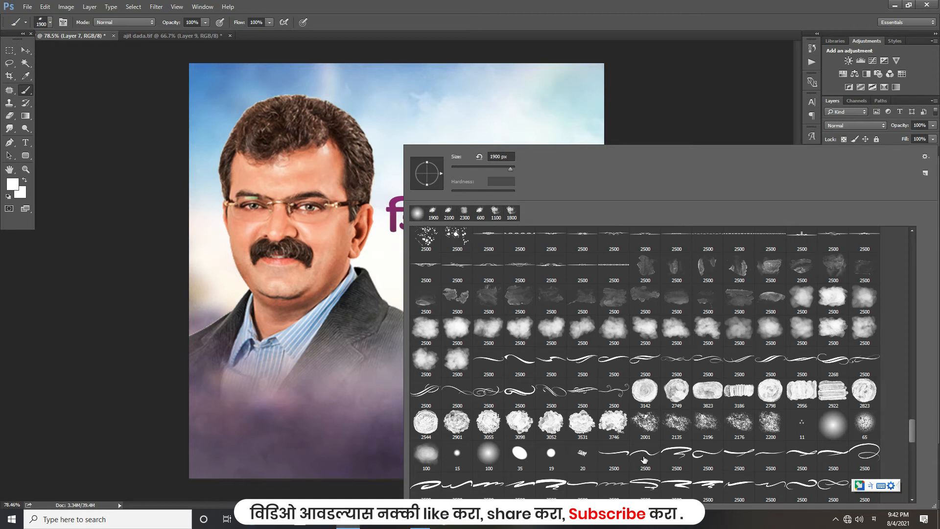
pyautogui.scroll(-3, 644, 459)
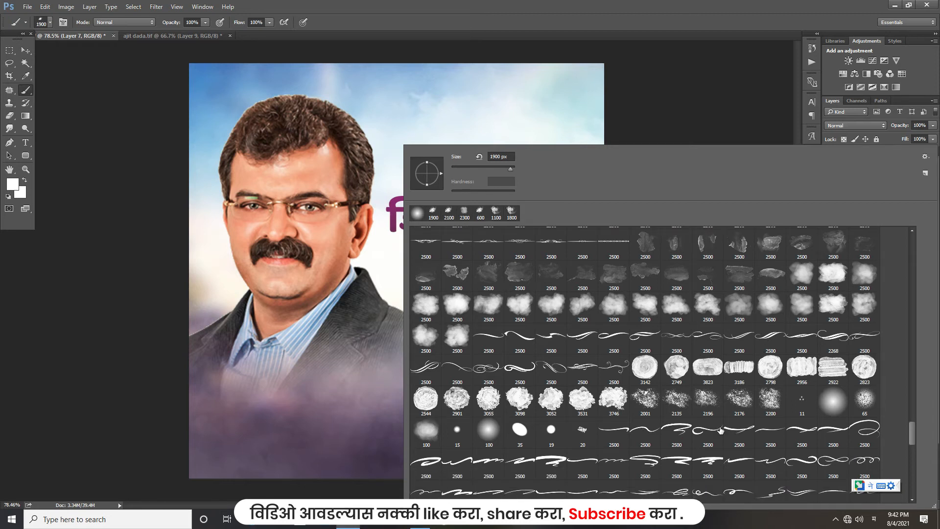
pyautogui.scroll(-1, 720, 430)
pyautogui.scroll(-5, 775, 452)
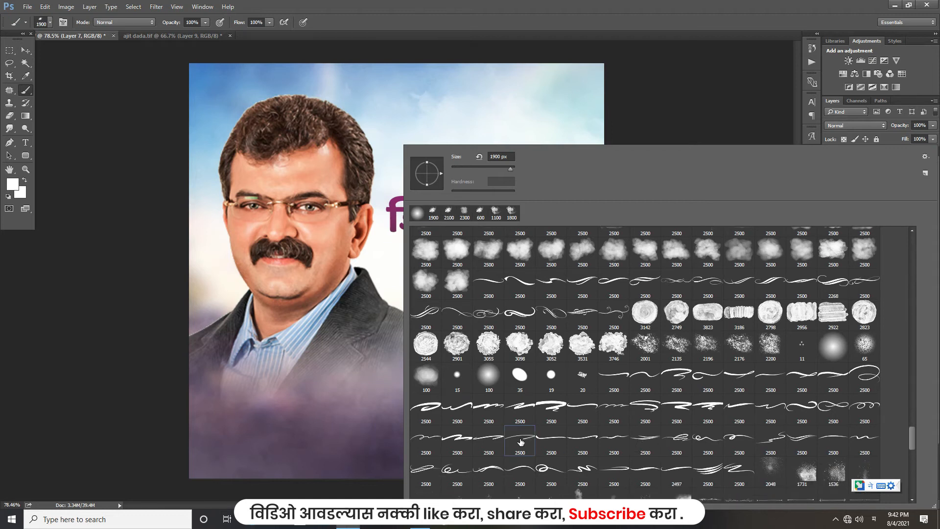
pyautogui.doubleClick(520, 437)
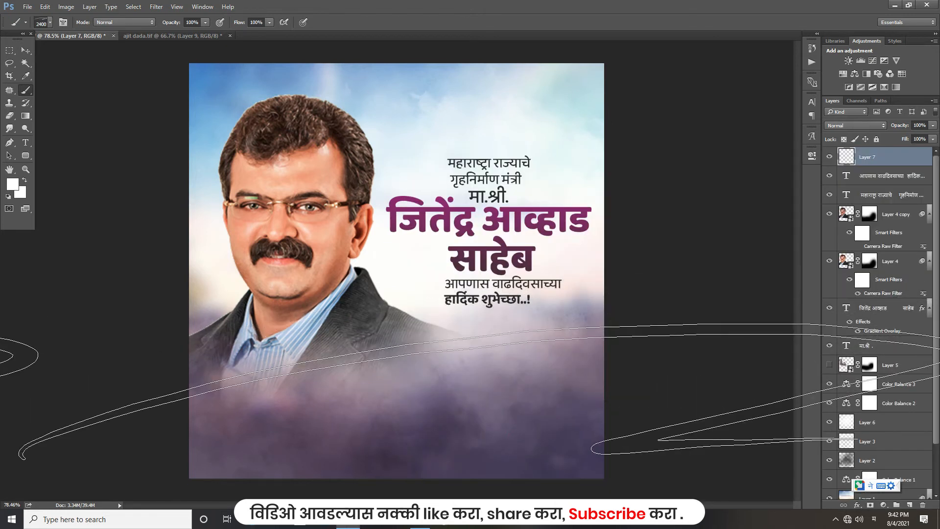
# Step: Reduce the swash brush to 150 px and set the foreground colour to #463a56, sampled from the banner's dark purple smoke
pyautogui.press('[')
pyautogui.press('[')
pyautogui.press('[')
pyautogui.press('[')
pyautogui.press('[')
pyautogui.press('[')
pyautogui.press('[')
pyautogui.press('[')
pyautogui.press('[')
pyautogui.press('[')
pyautogui.press('[')
pyautogui.press('[')
pyautogui.press('[')
pyautogui.press('[')
pyautogui.press('[')
pyautogui.press('[')
pyautogui.press('[')
pyautogui.press('[')
pyautogui.press('[')
pyautogui.press('[')
pyautogui.click(13, 184)
pyautogui.click(415, 424)
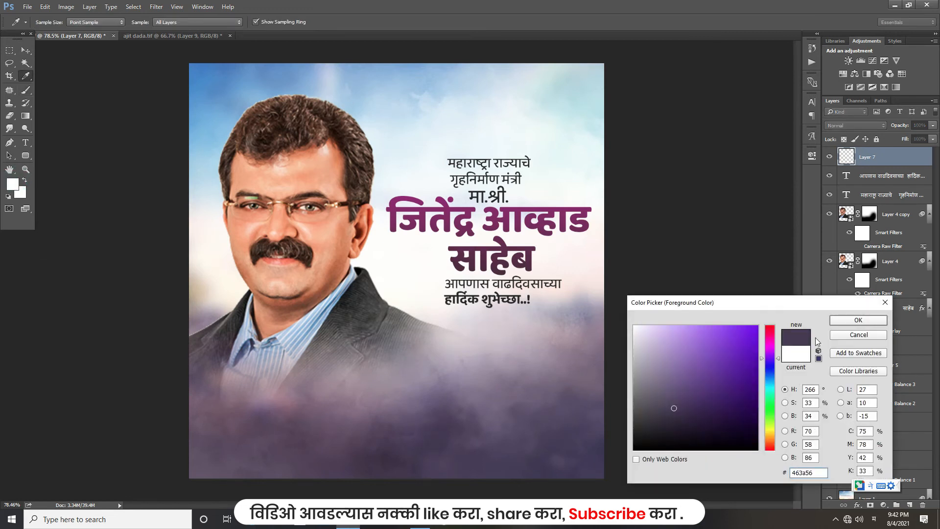
pyautogui.click(858, 319)
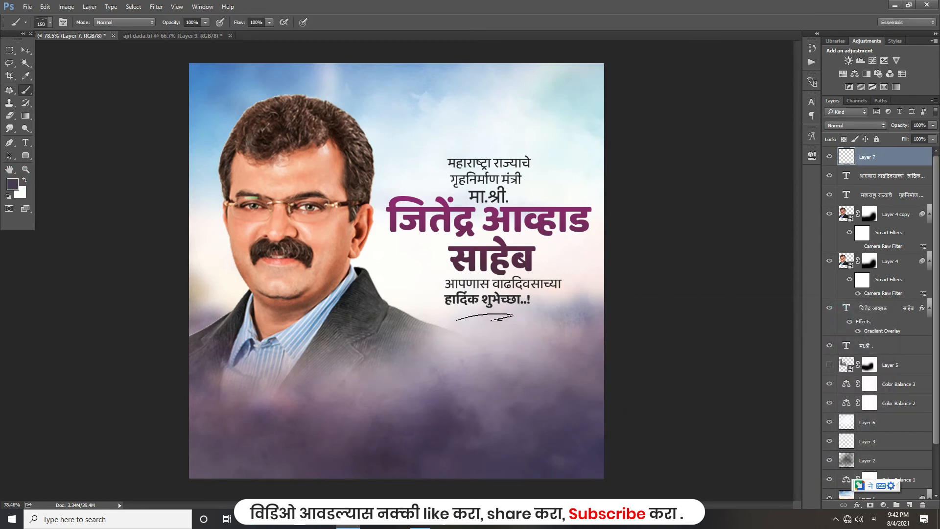
# Step: Enlarge the brush slightly, stamp one swash below the greeting text, and nudge it slightly up towards the text
pyautogui.press(']')
pyautogui.click(482, 319)
pyautogui.click(26, 50)
pyautogui.press('Up')
pyautogui.press('Up')
pyautogui.press('Up')
pyautogui.press('Up')
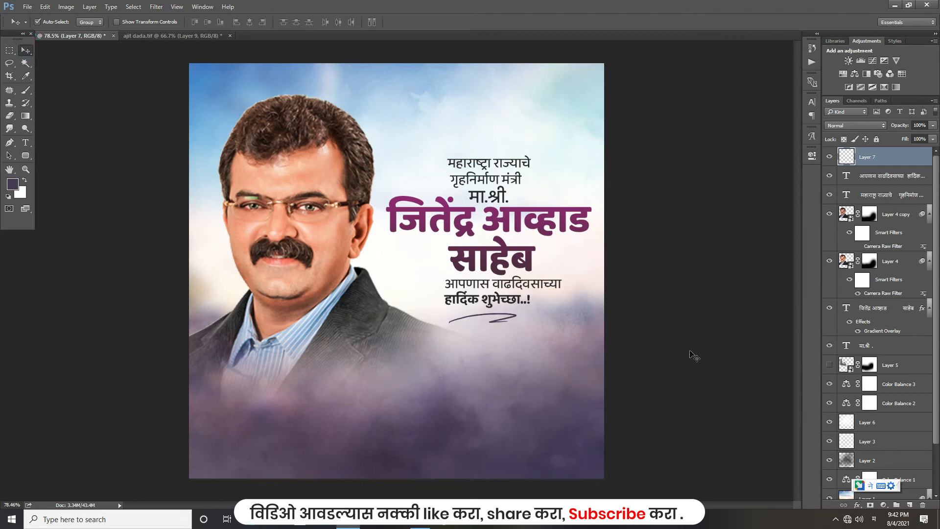
# Step: Recolour the two-line title "महाराष्ट्रा राज्याचे गृहनिर्माण मंत्री" to dark purple #463a56
pyautogui.doubleClick(845, 195)
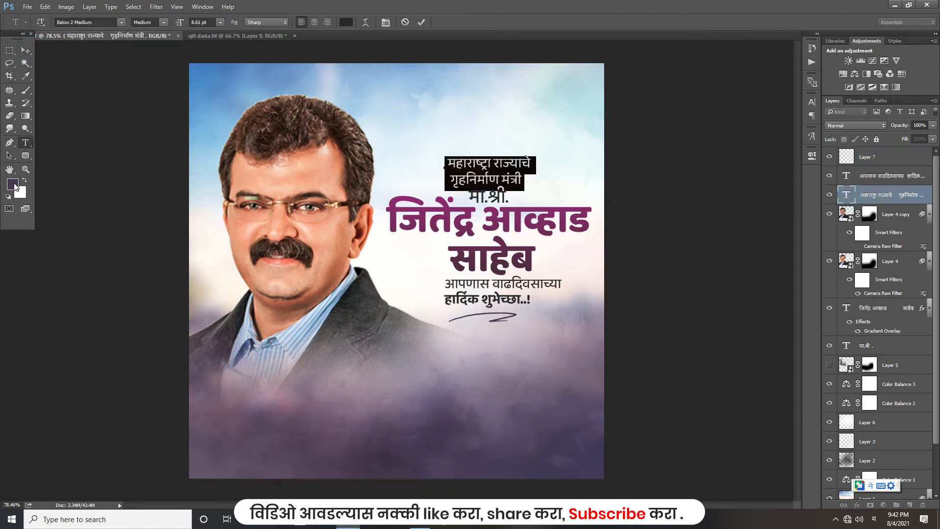
pyautogui.click(14, 185)
pyautogui.click(858, 320)
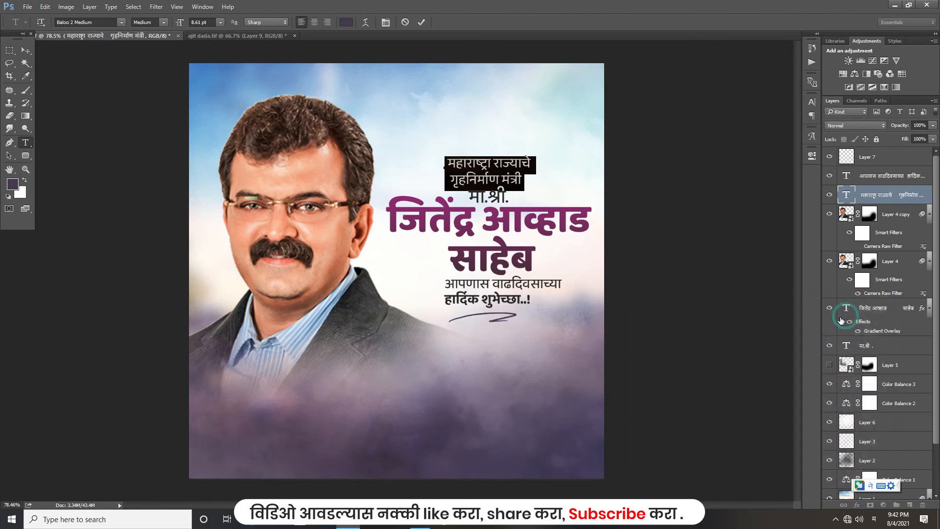
pyautogui.click(26, 51)
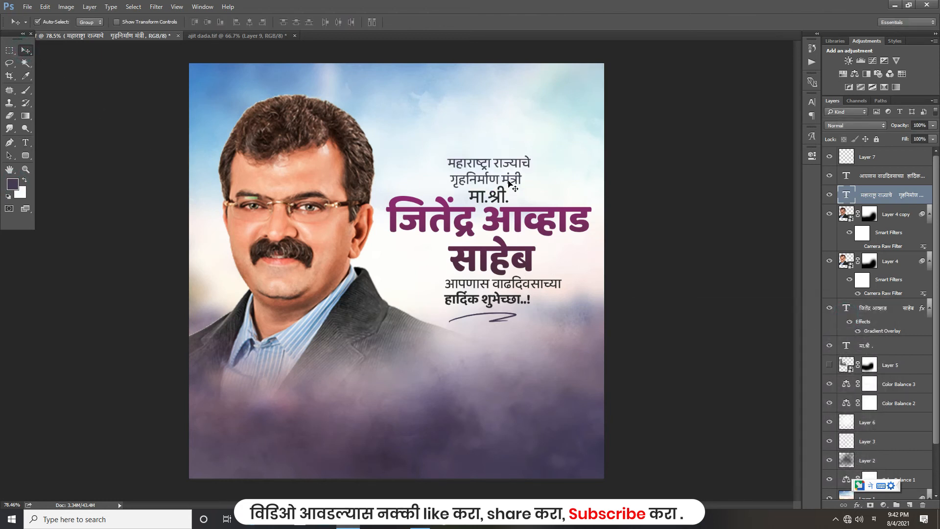
# Step: Recolour the "मा.श्री." text above the name to dark purple #463a56
pyautogui.click(500, 196)
pyautogui.doubleClick(847, 299)
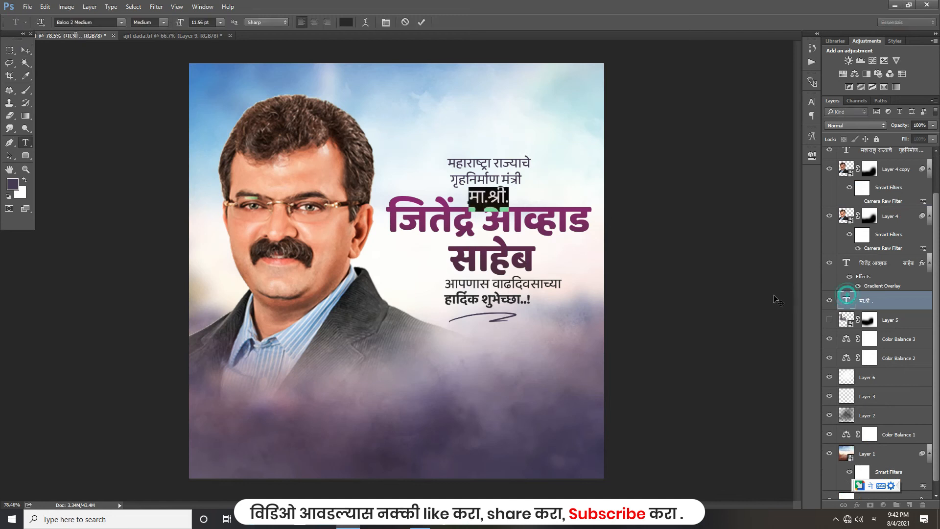
pyautogui.click(14, 184)
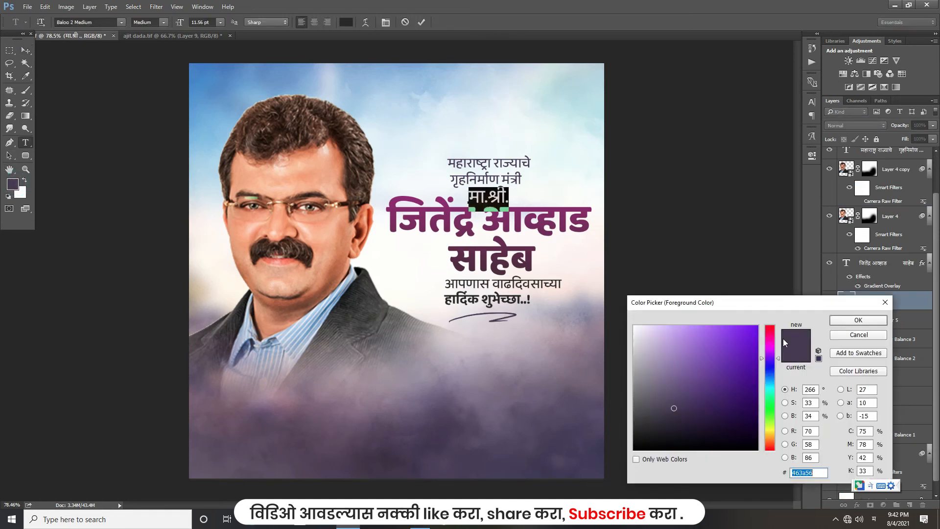
pyautogui.click(856, 321)
pyautogui.click(26, 50)
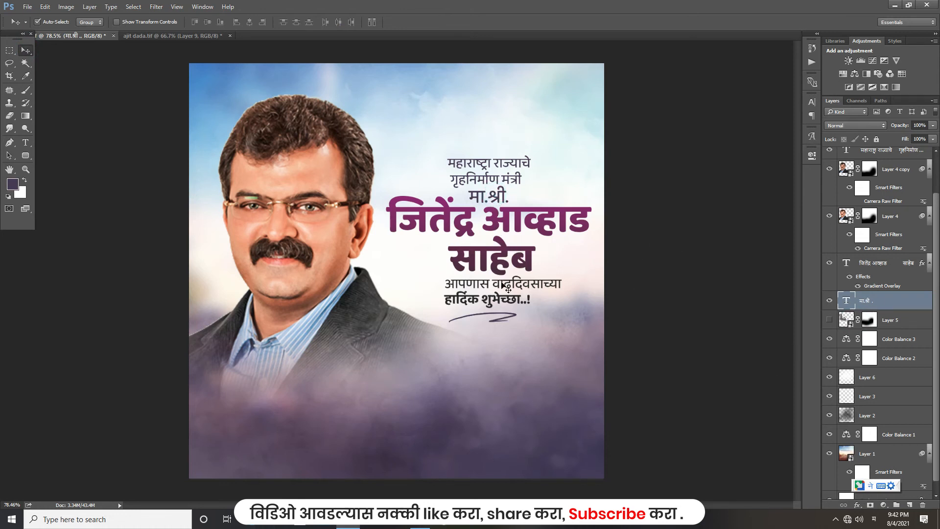
# Step: Recolour both lines of the greeting text to dark purple #463a56 and deselect all layers
pyautogui.click(518, 284)
pyautogui.doubleClick(846, 176)
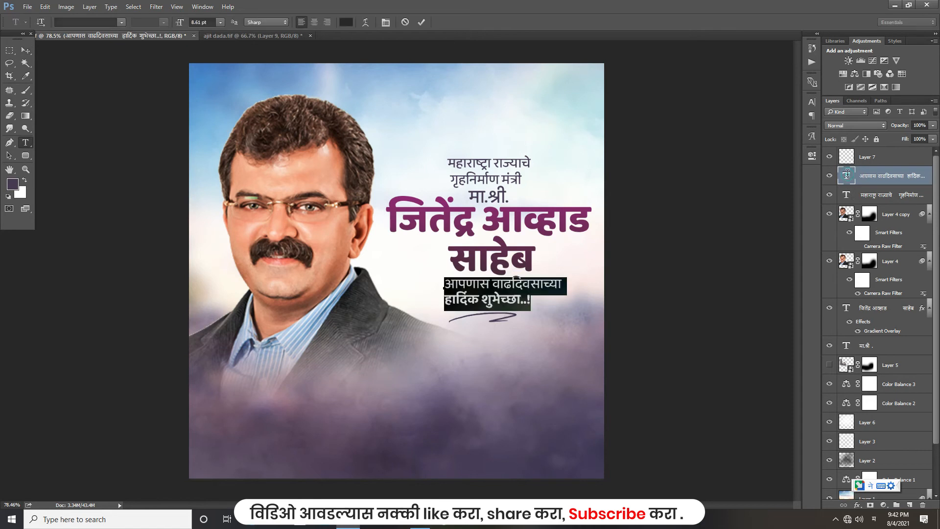
pyautogui.click(15, 188)
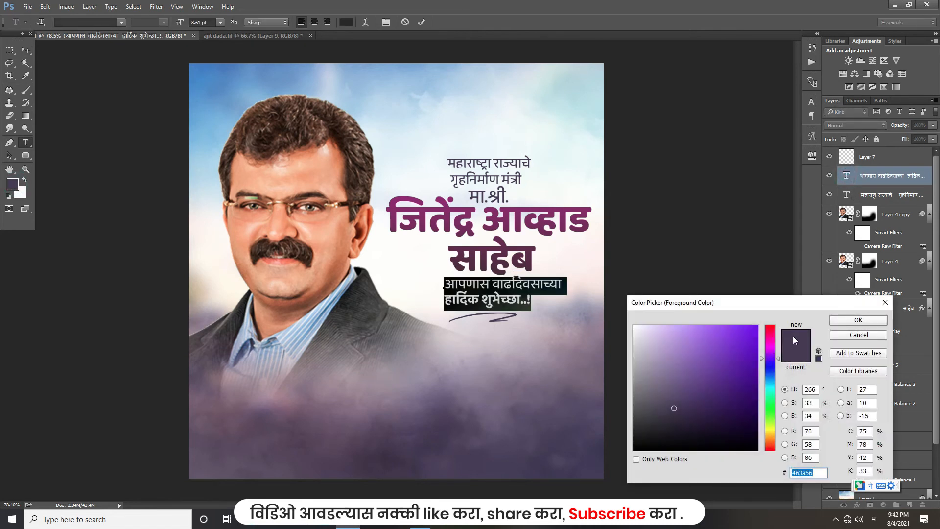
pyautogui.click(847, 324)
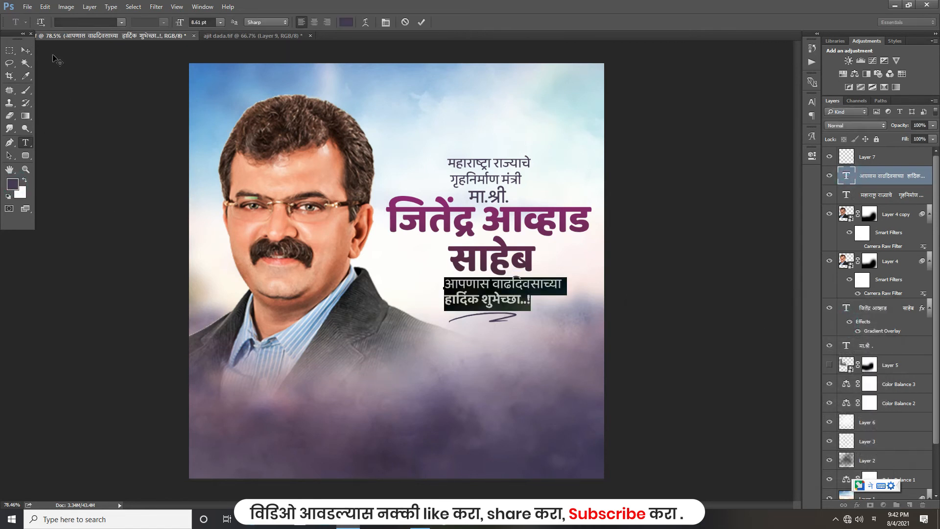
pyautogui.click(26, 49)
pyautogui.click(661, 257)
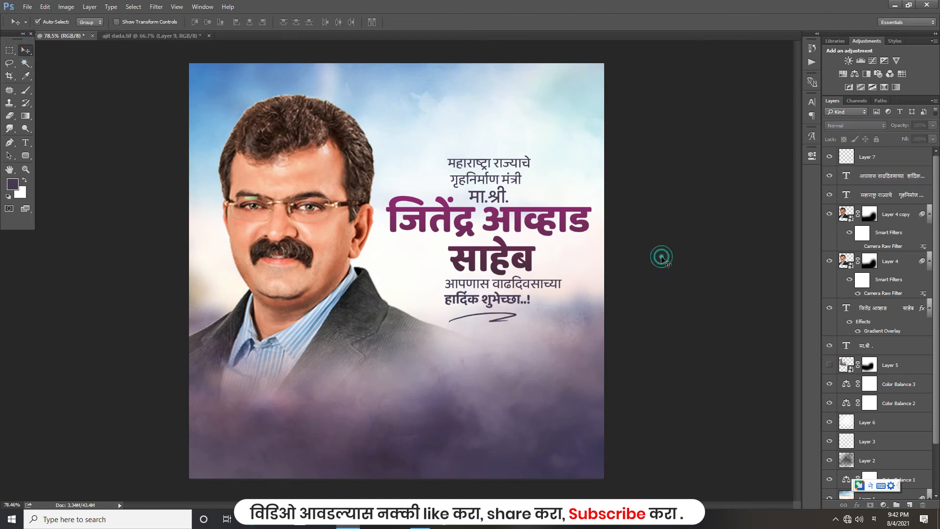
pyautogui.click(662, 257)
# Step: In the ajit dada.tif document, make the upper Group 1 with the row of five leader portraits visible
pyautogui.click(142, 36)
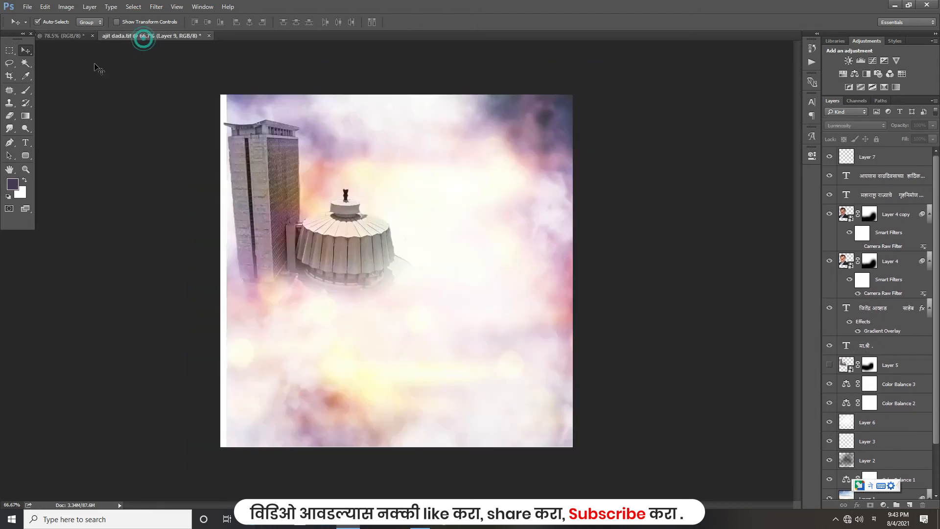
pyautogui.click(550, 120)
pyautogui.click(828, 455)
pyautogui.click(829, 455)
pyautogui.click(828, 455)
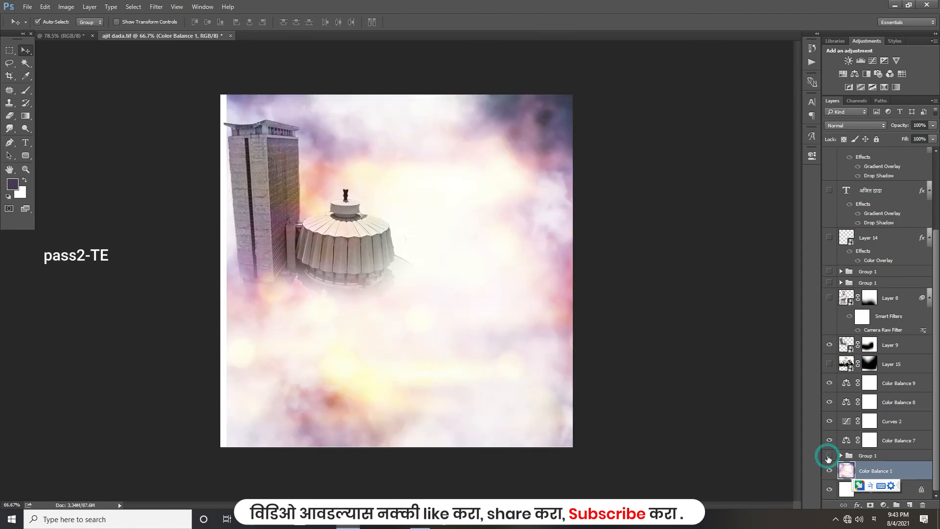
pyautogui.click(829, 271)
# Step: Copy the five-portrait group into the banner, place it in the canvas's upper right corner, and save the document
pyautogui.moveTo(558, 131); pyautogui.dragTo(578, 94)
pyautogui.click(659, 142)
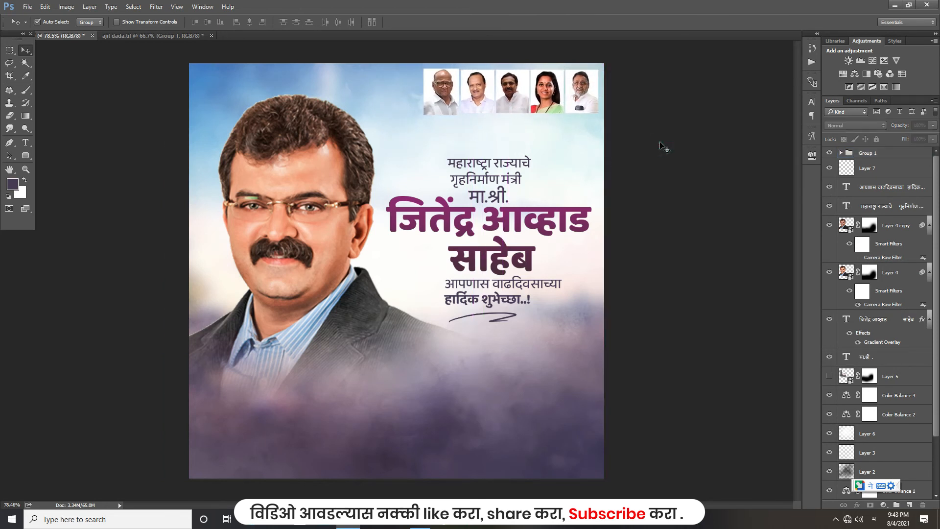
pyautogui.hotkey('ctrl', 's')
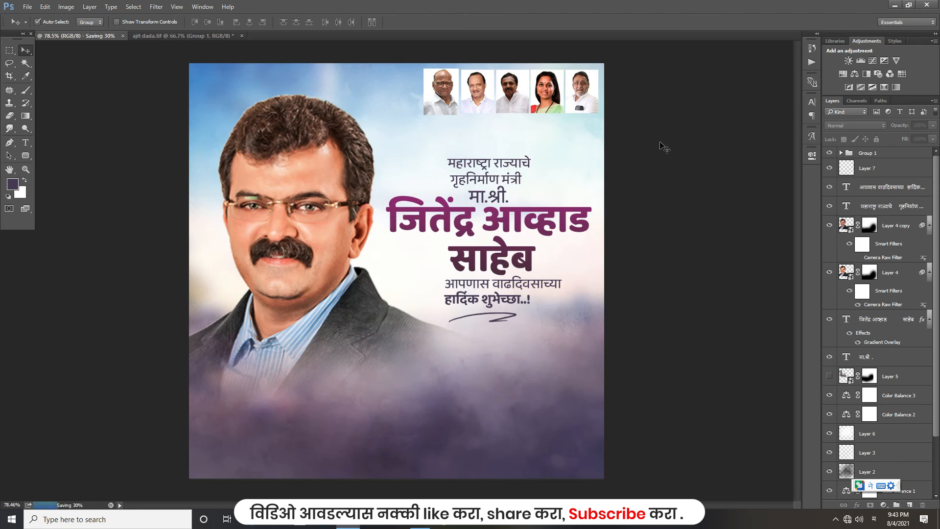
# Step: Close ajit dada.tif and open the file sharad pawar saheb bday from the client's design folder
pyautogui.click(179, 39)
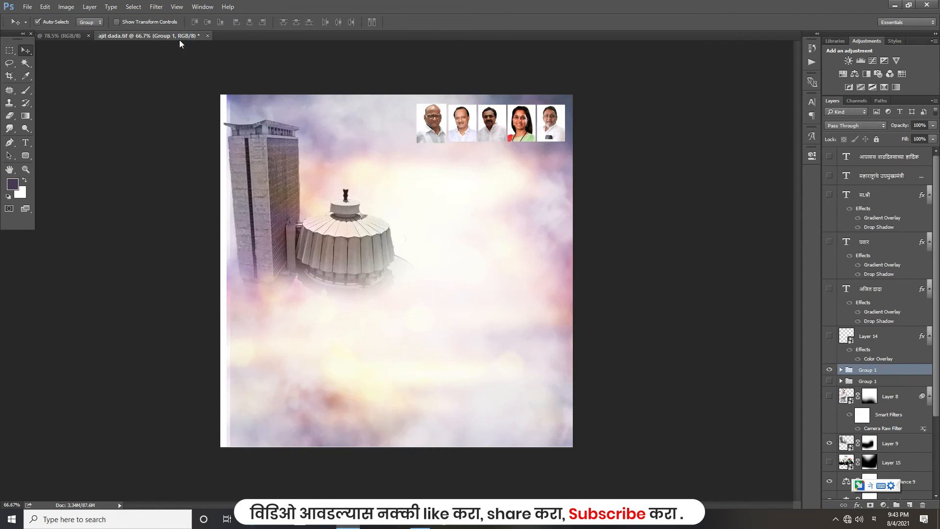
pyautogui.click(207, 36)
pyautogui.click(459, 197)
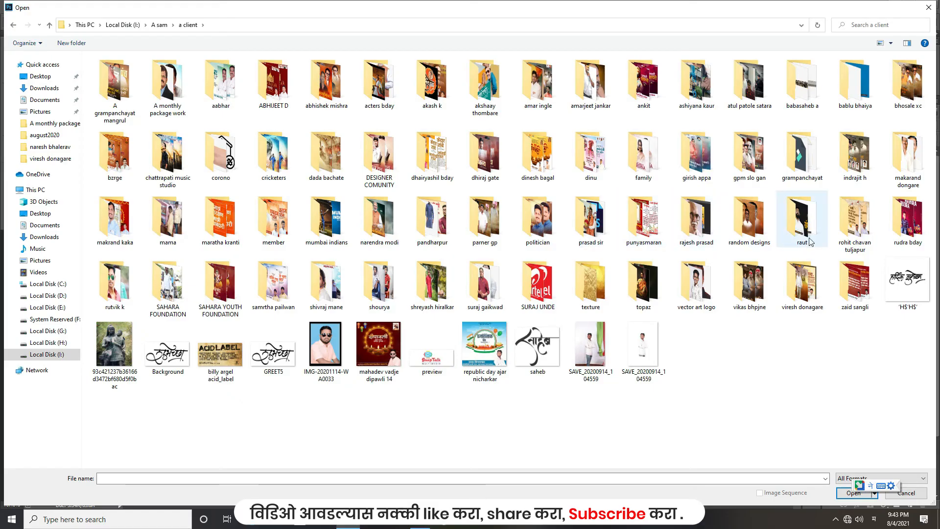
pyautogui.click(486, 178)
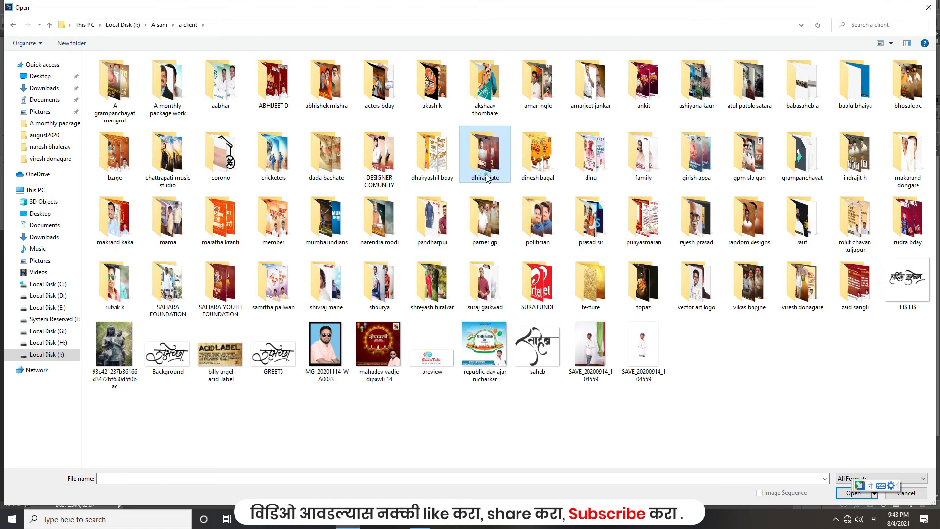
pyautogui.doubleClick(486, 178)
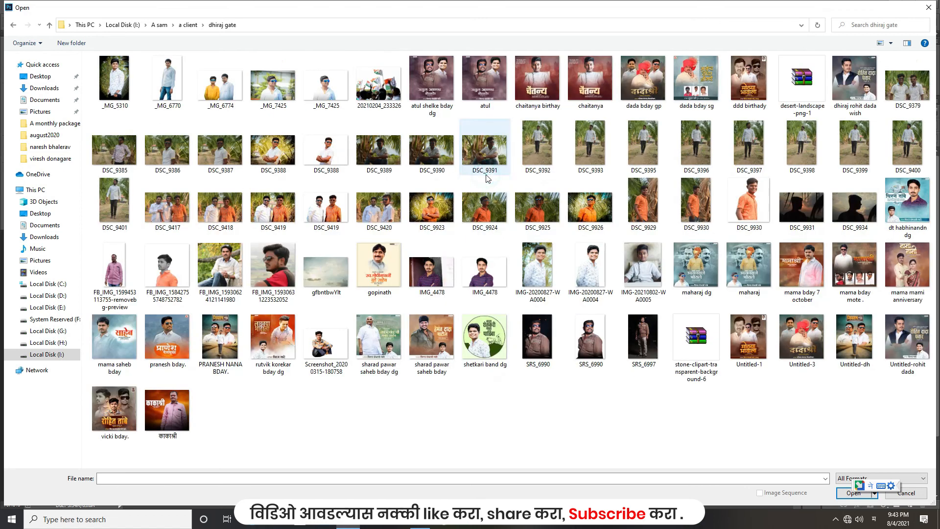
pyautogui.click(433, 347)
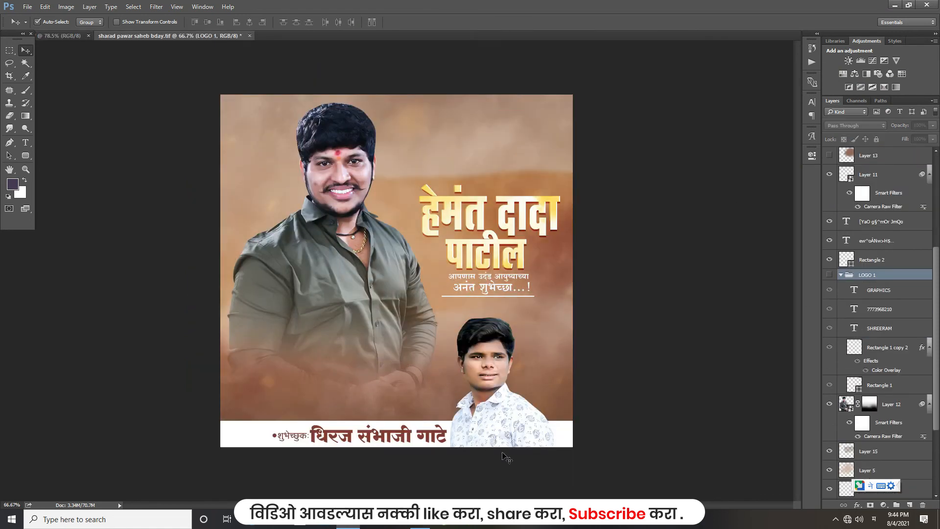
# Step: Copy the portrait in the white floral shirt into the banner and place it at the canvas's lower right, touching the bottom edge
pyautogui.click(504, 420)
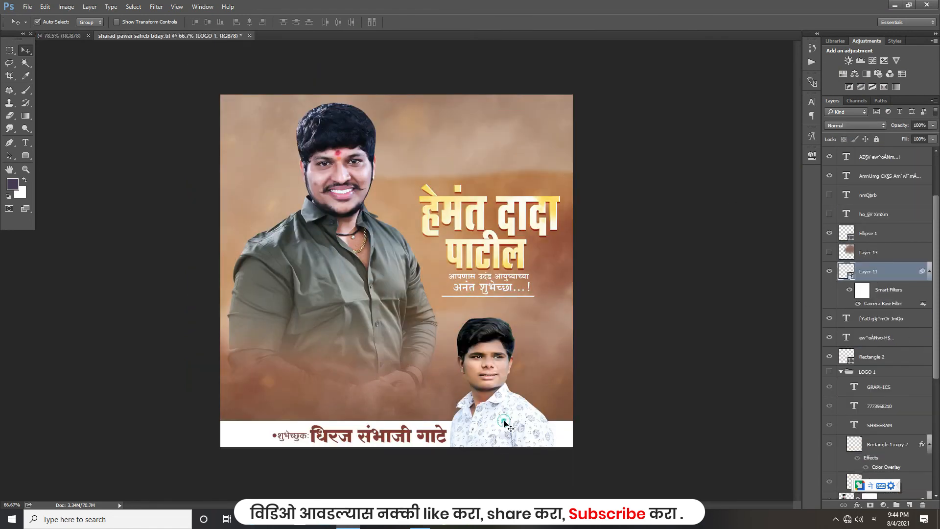
pyautogui.moveTo(504, 420); pyautogui.dragTo(537, 436)
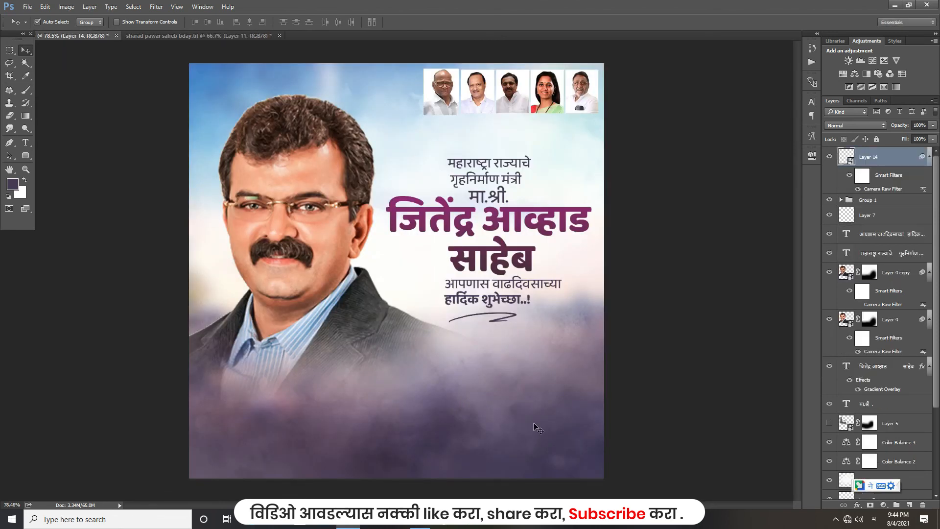
pyautogui.moveTo(524, 418); pyautogui.dragTo(525, 433)
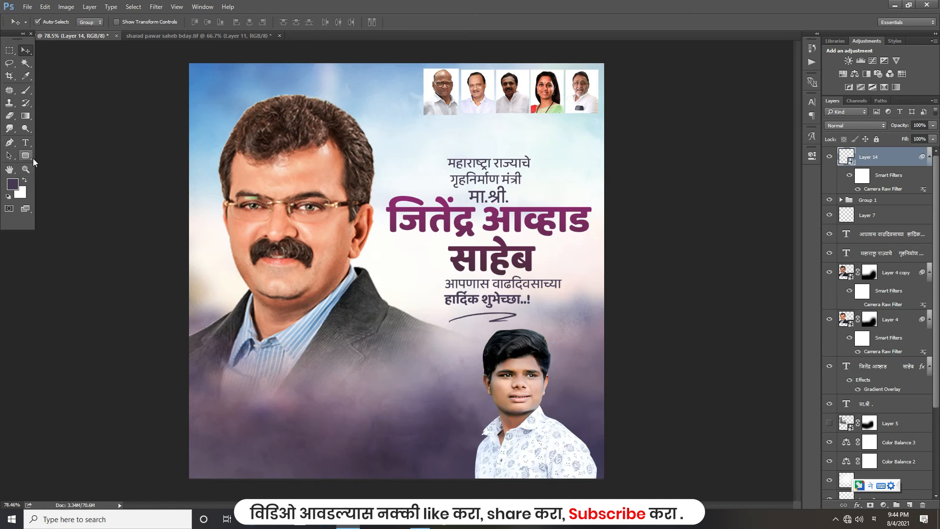
# Step: Draw a dark purple rounded rectangle about 1320 × 155 px with 10 px corners across the banner's bottom edge, over the small portrait
pyautogui.click(25, 156)
pyautogui.moveTo(182, 447); pyautogui.dragTo(689, 504)
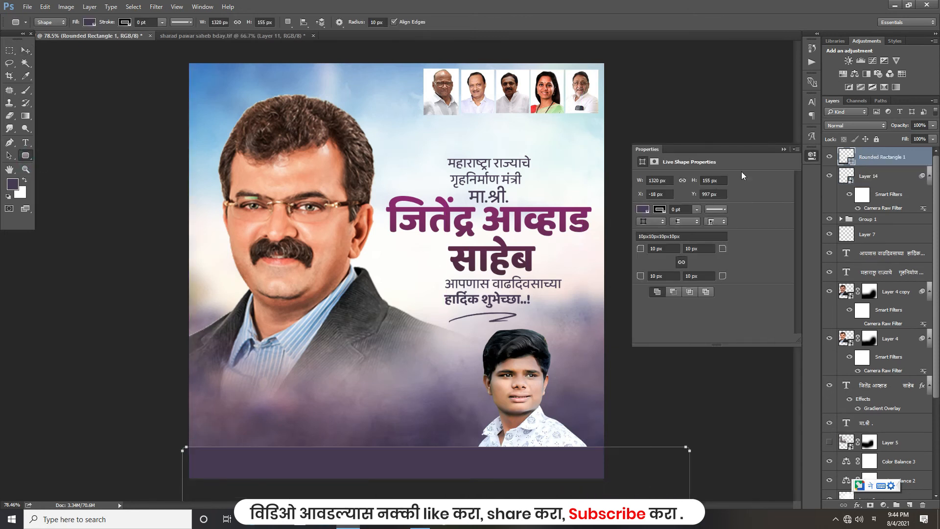
pyautogui.click(784, 149)
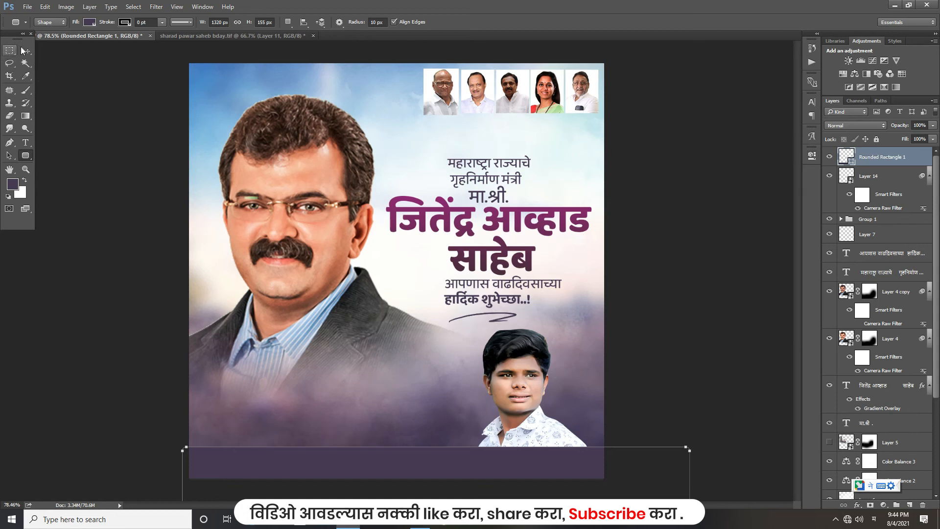
# Step: Move the rounded rectangle strip's layer beneath the small portrait's Layer 14 and change its fill to white (ffffff)
pyautogui.click(24, 49)
pyautogui.moveTo(881, 157); pyautogui.dragTo(879, 192)
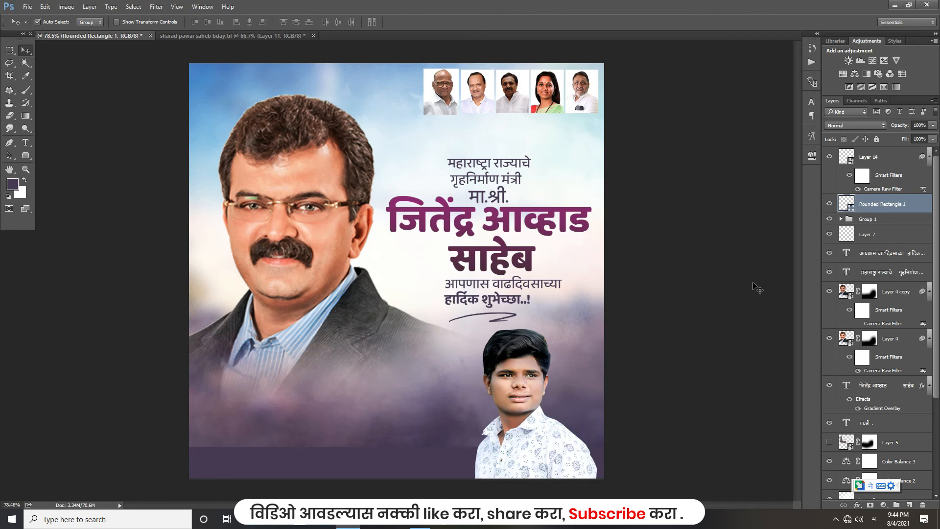
pyautogui.doubleClick(852, 208)
pyautogui.click(560, 252)
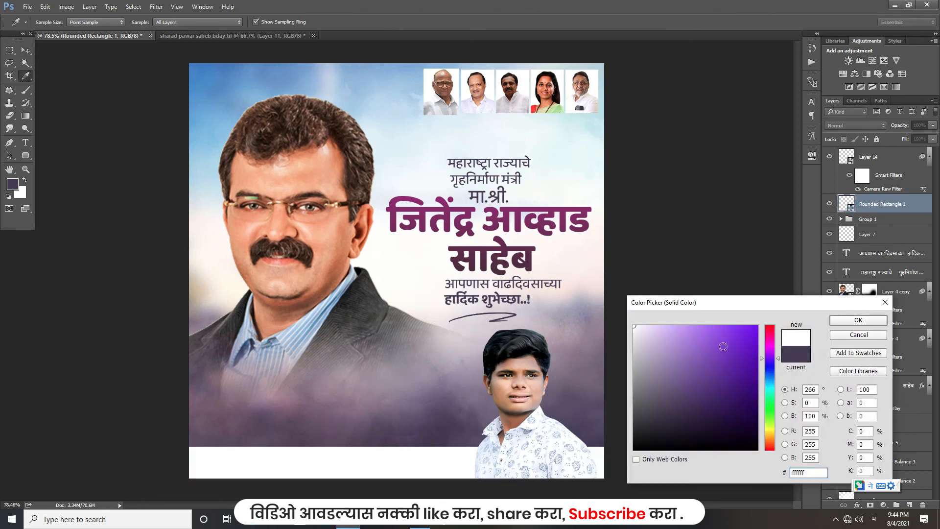
pyautogui.press('Return')
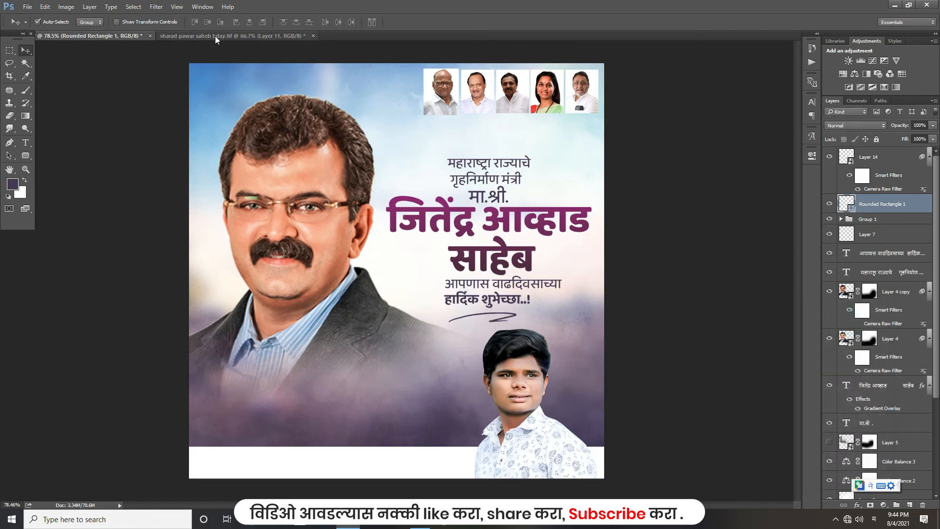
# Step: Copy the well-wisher's name, the शुभेच्छुक label and the bullet dot from sharad pawar saheb bday.tif onto the banner's white strip
pyautogui.click(217, 36)
pyautogui.click(379, 438)
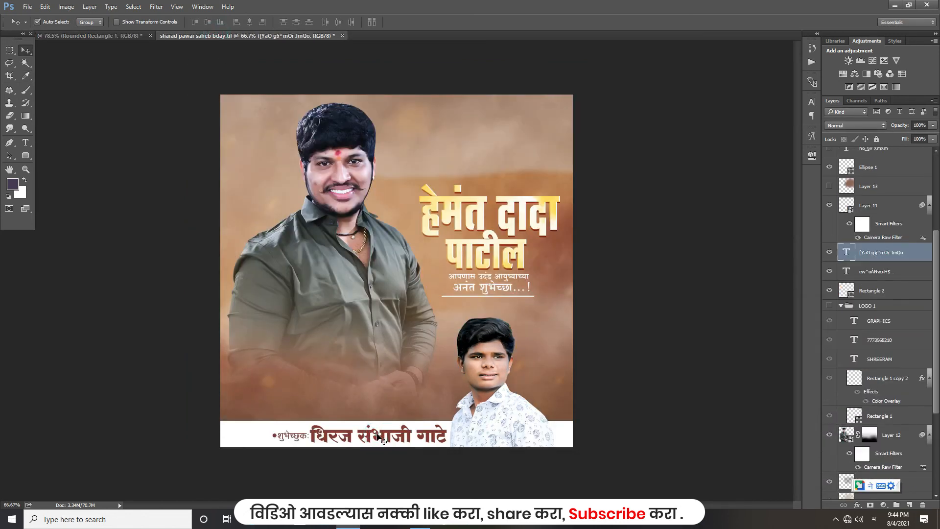
pyautogui.keyDown('shift'); pyautogui.click(295, 437); pyautogui.keyUp('shift')
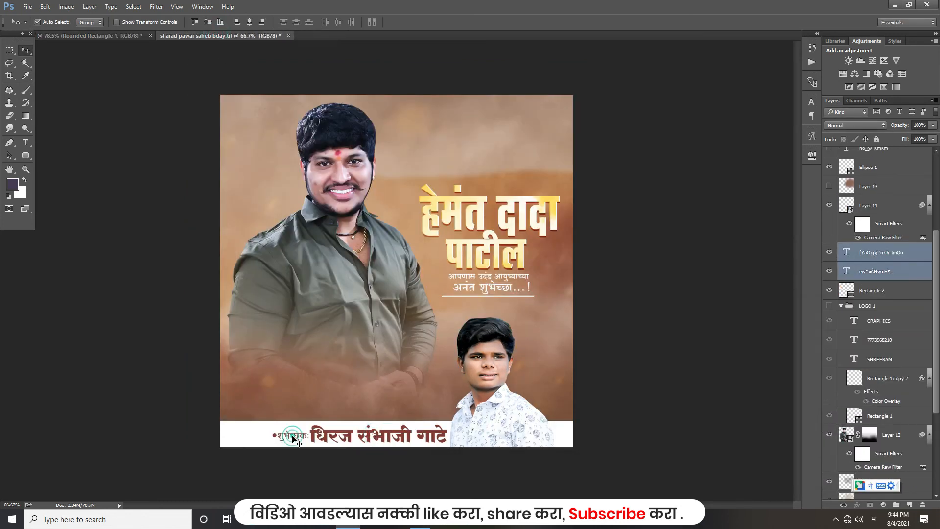
pyautogui.keyDown('shift'); pyautogui.click(275, 436); pyautogui.keyUp('shift')
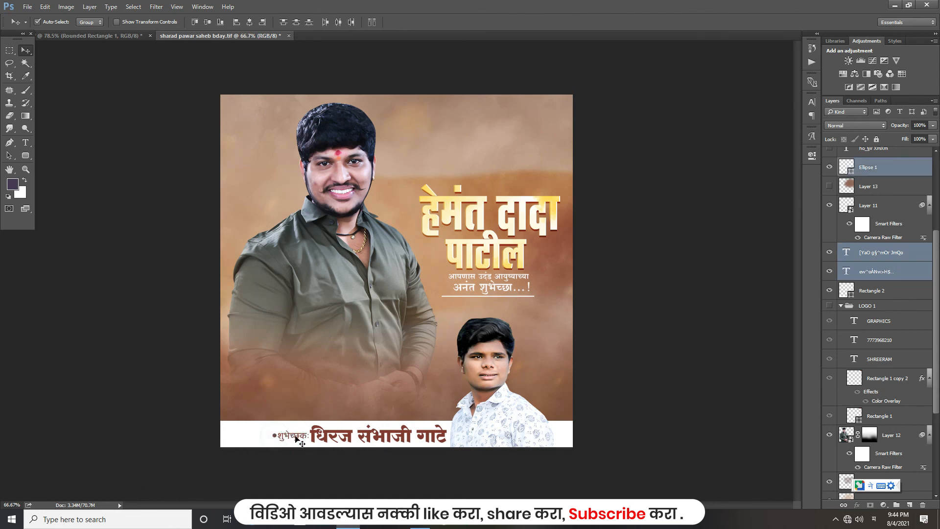
pyautogui.moveTo(374, 435); pyautogui.dragTo(402, 473)
# Step: Enlarge the copied name, label and bullet to about 107% and nudge them slightly left on the white strip
pyautogui.hotkey('ctrl', 't')
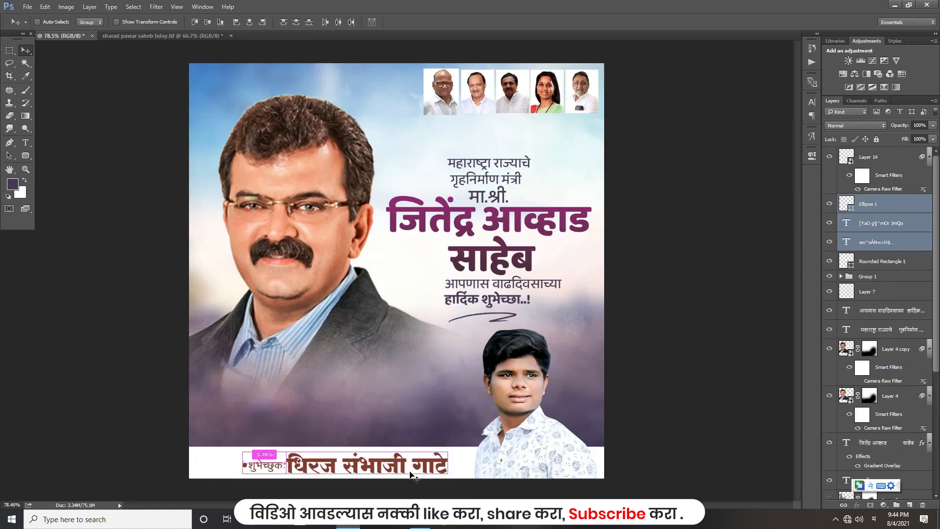
pyautogui.moveTo(447, 474); pyautogui.dragTo(454, 474)
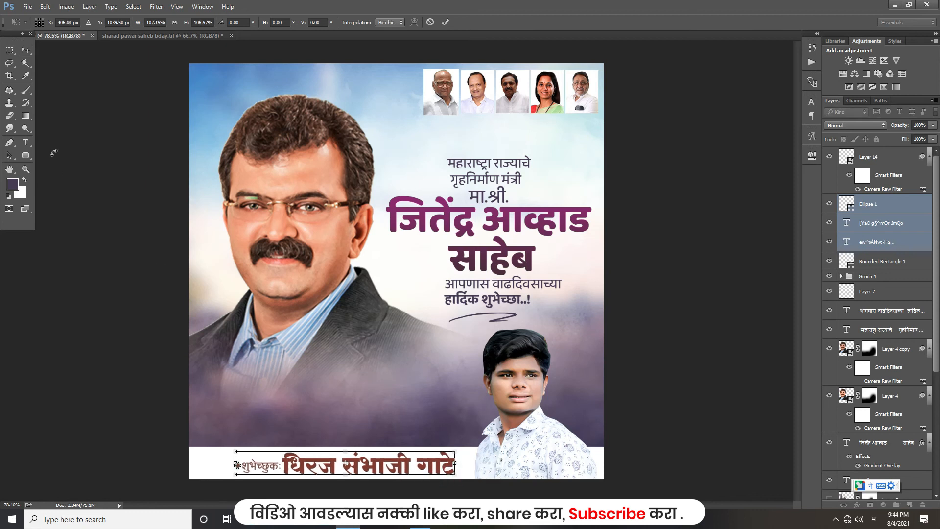
pyautogui.click(26, 50)
pyautogui.click(421, 194)
pyautogui.press('Left')
pyautogui.press('Left')
pyautogui.press('Left')
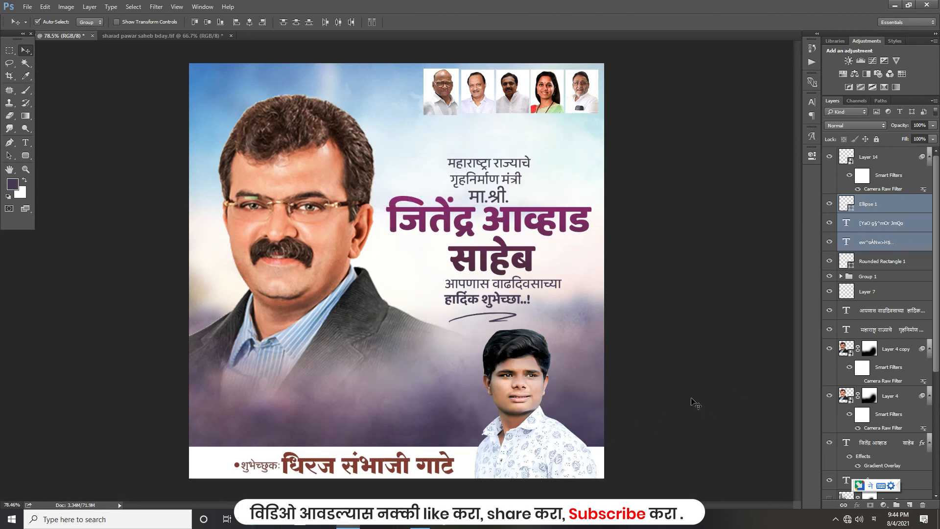
# Step: Recolor the शुभेच्छुक label text to muted purple 5c485d
pyautogui.click(849, 242)
pyautogui.doubleClick(849, 243)
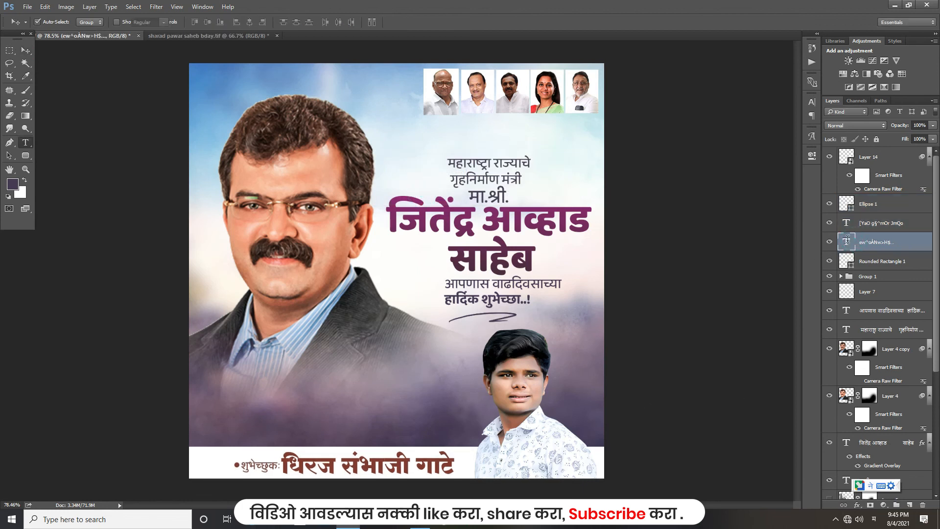
pyautogui.click(12, 184)
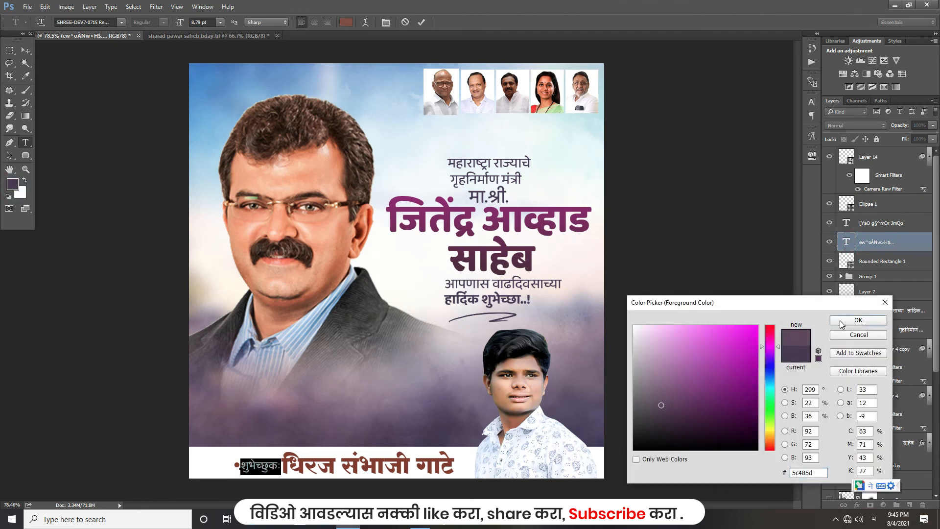
pyautogui.click(858, 320)
pyautogui.click(26, 50)
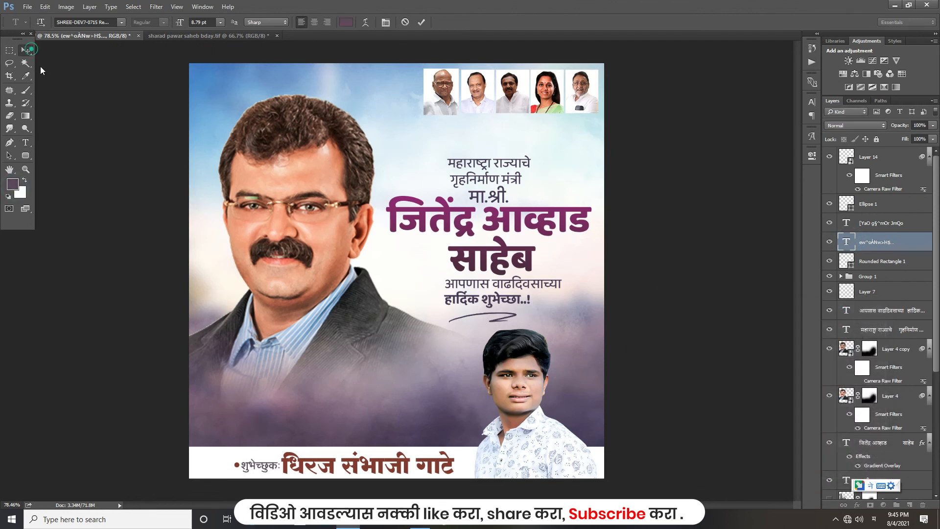
# Step: Recolor the well-wisher's name text with a dark purple sampled from the banner's smoky lower background
pyautogui.click(401, 473)
pyautogui.click(445, 463)
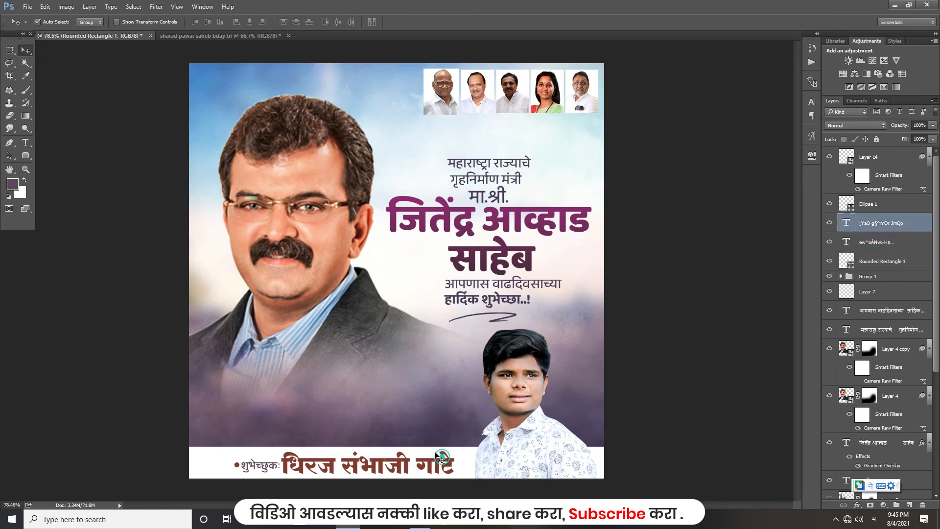
pyautogui.doubleClick(843, 224)
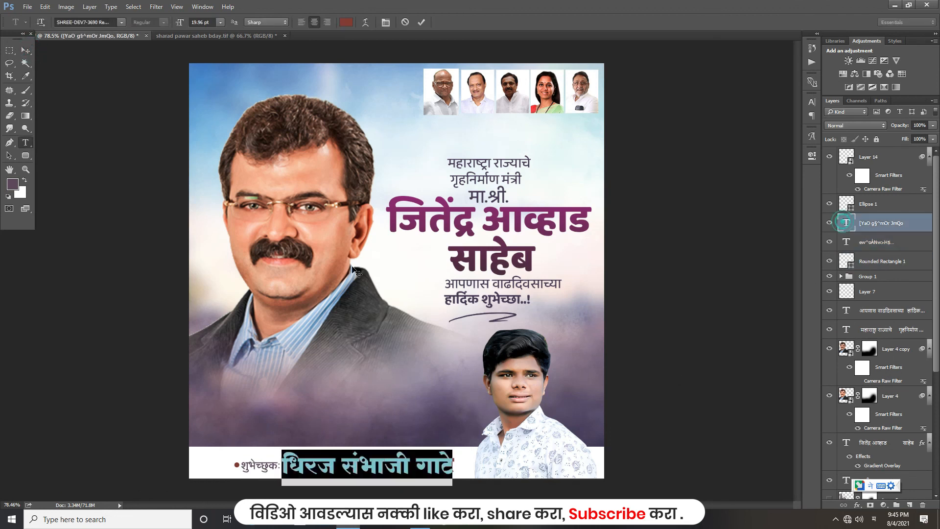
pyautogui.click(13, 184)
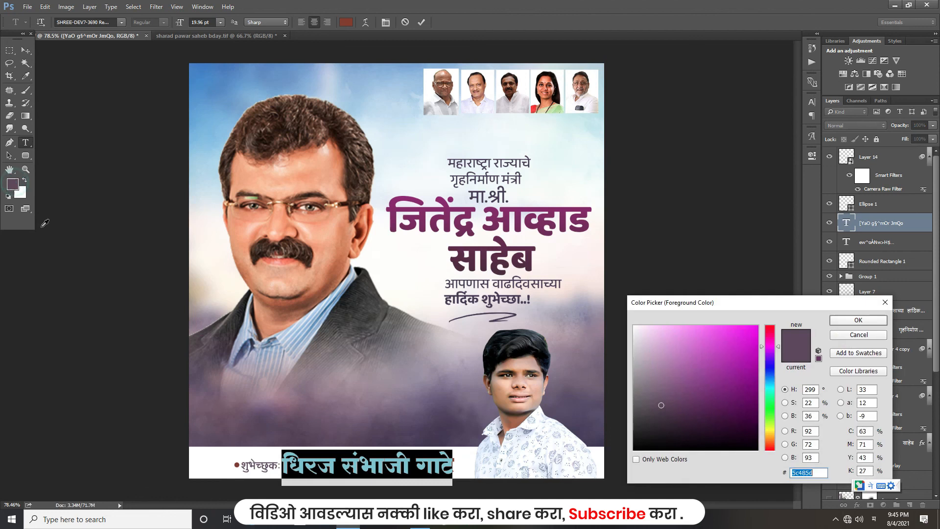
pyautogui.click(449, 415)
pyautogui.click(842, 321)
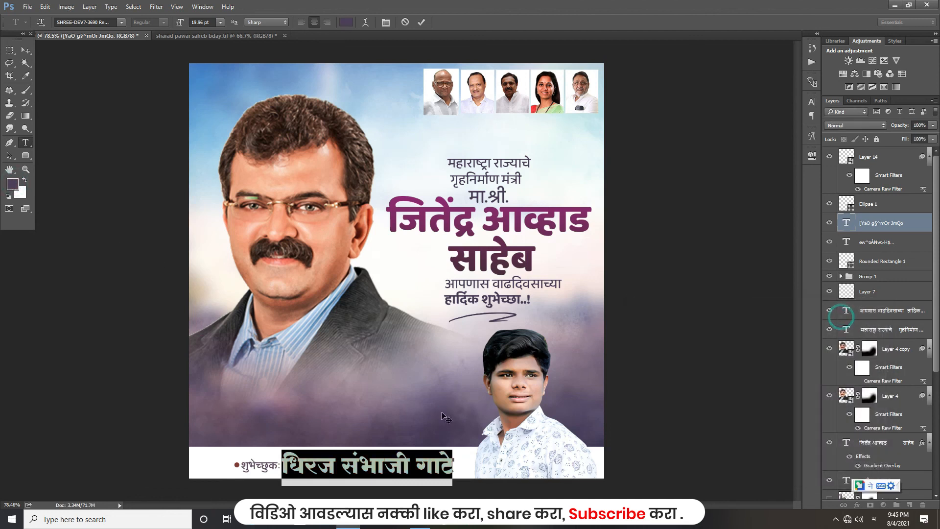
pyautogui.click(25, 50)
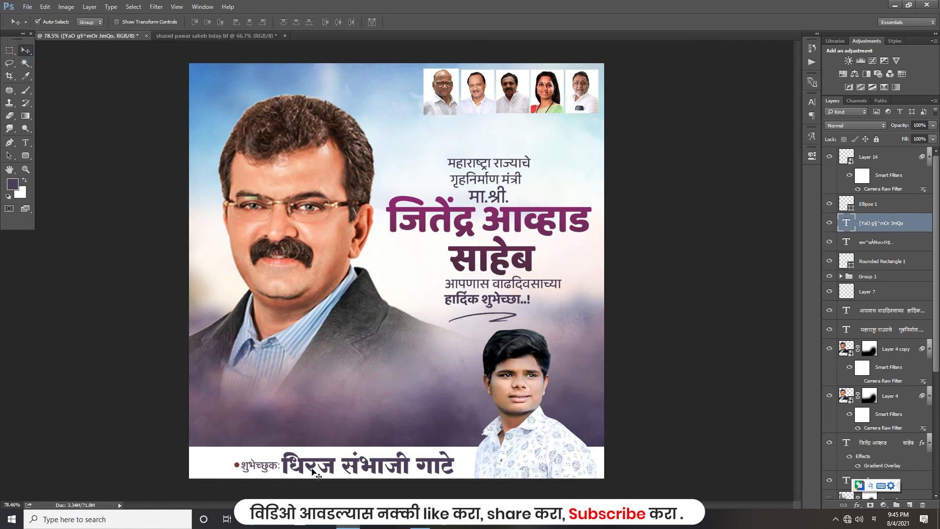
# Step: Nudge the well-wisher's name slightly right, and the शुभेच्छुक label slightly up and right toward it
pyautogui.press('Right')
pyautogui.press('Right')
pyautogui.press('Right')
pyautogui.press('Right')
pyautogui.press('Right')
pyautogui.press('Right')
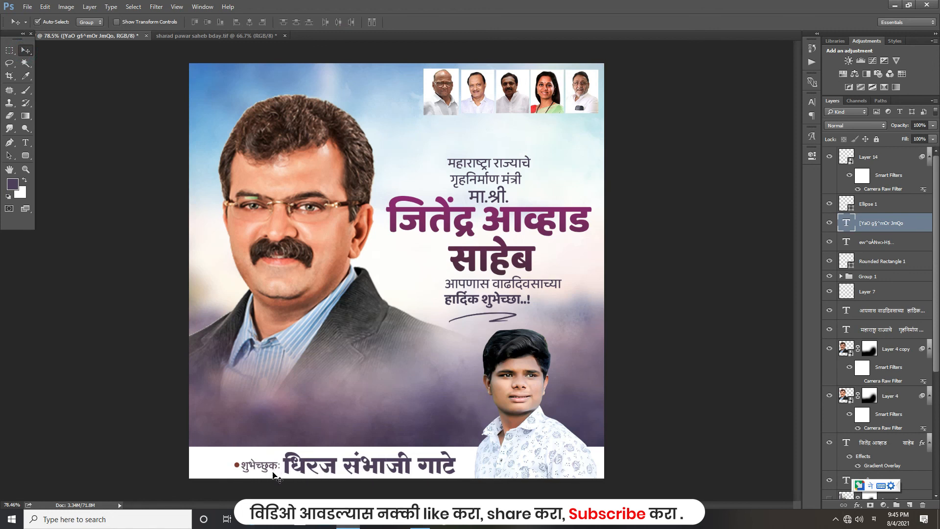
pyautogui.click(266, 465)
pyautogui.press('Up')
pyautogui.press('Right')
pyautogui.press('Right')
pyautogui.press('Right')
pyautogui.press('Right')
pyautogui.press('Right')
pyautogui.press('Right')
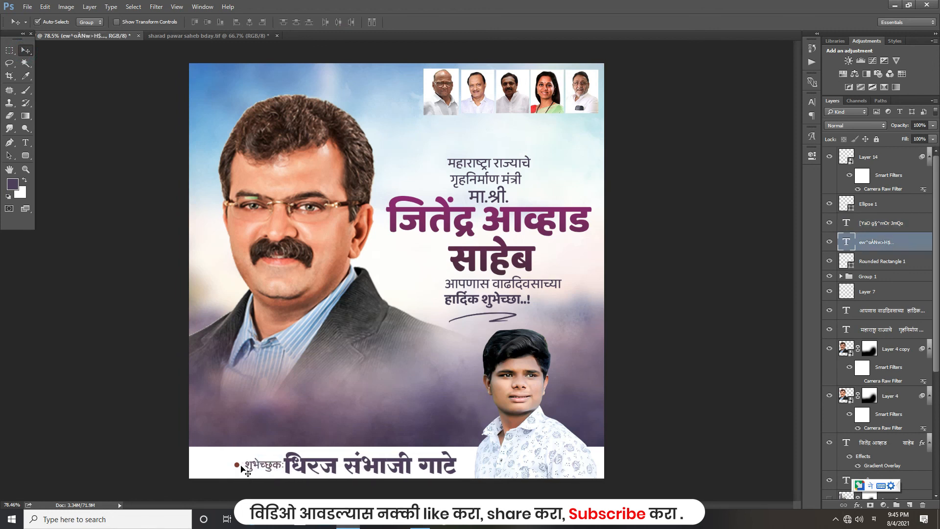
# Step: Recolor the bullet dot before the शुभेच्छुक label to dark purple to match the name text
pyautogui.click(238, 465)
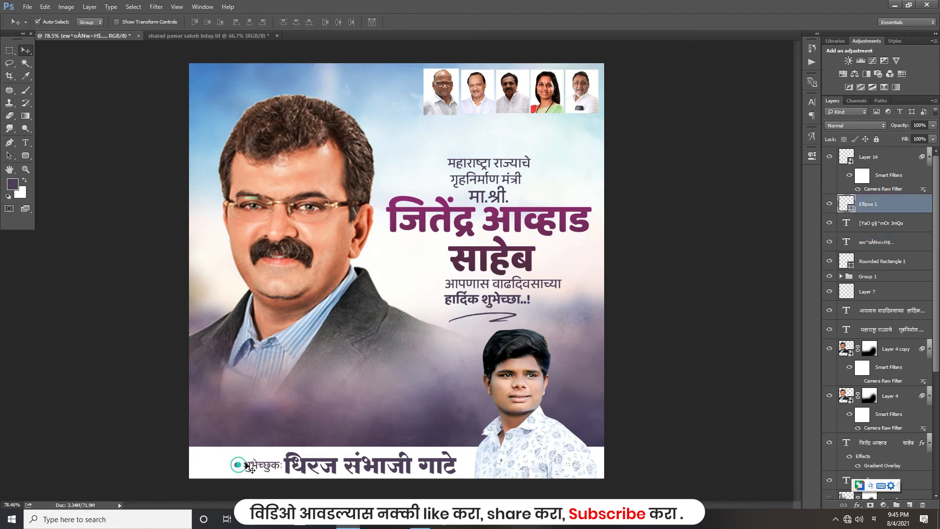
pyautogui.doubleClick(851, 210)
pyautogui.click(441, 461)
pyautogui.click(666, 415)
pyautogui.click(854, 320)
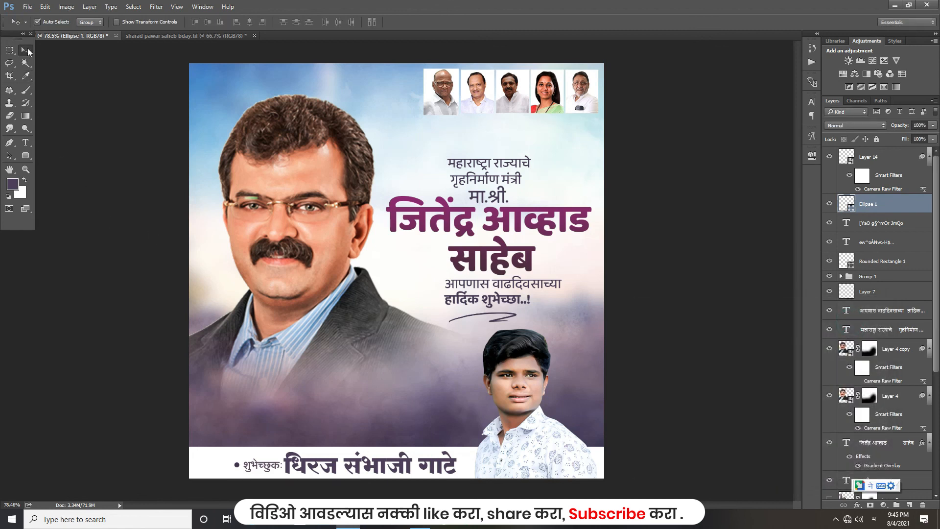
# Step: Show the hidden building image on Layer 5 behind the main portrait and select it
pyautogui.hotkey('ctrl', 'y')
pyautogui.hotkey('ctrl', 'y')
pyautogui.scroll(-5, 863, 323)
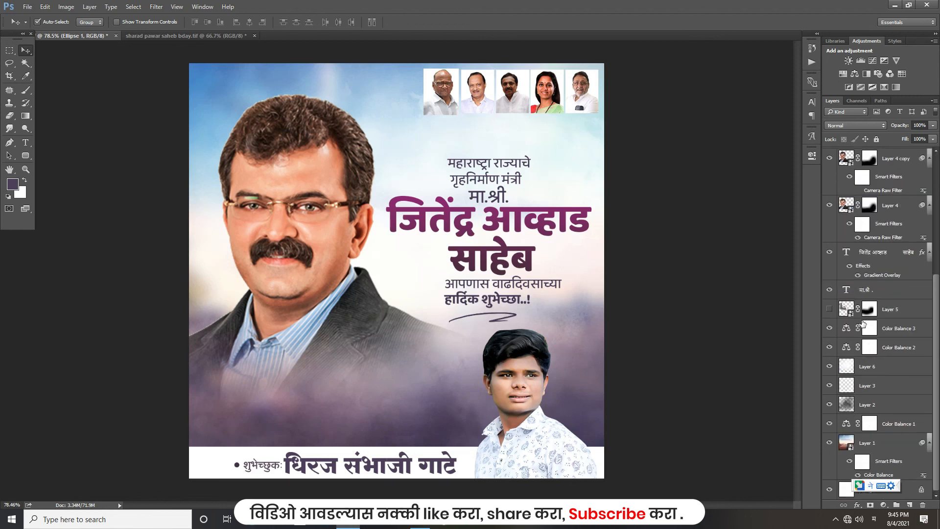
pyautogui.click(829, 309)
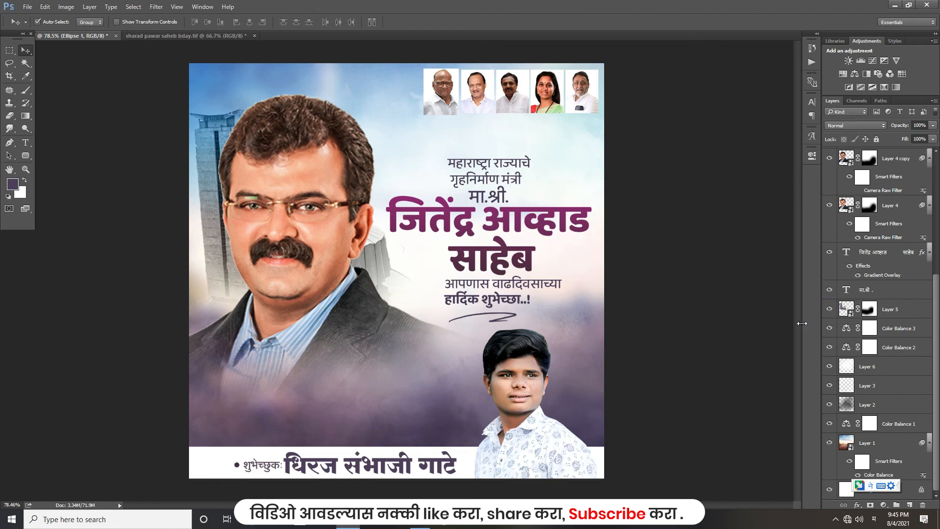
pyautogui.click(375, 256)
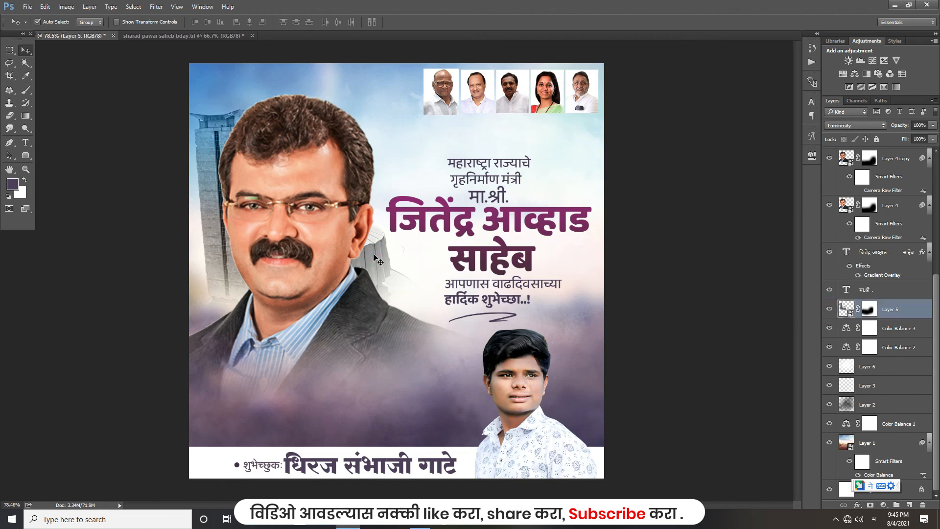
# Step: Apply a light Gaussian Blur to the building image on Layer 5
pyautogui.click(156, 6)
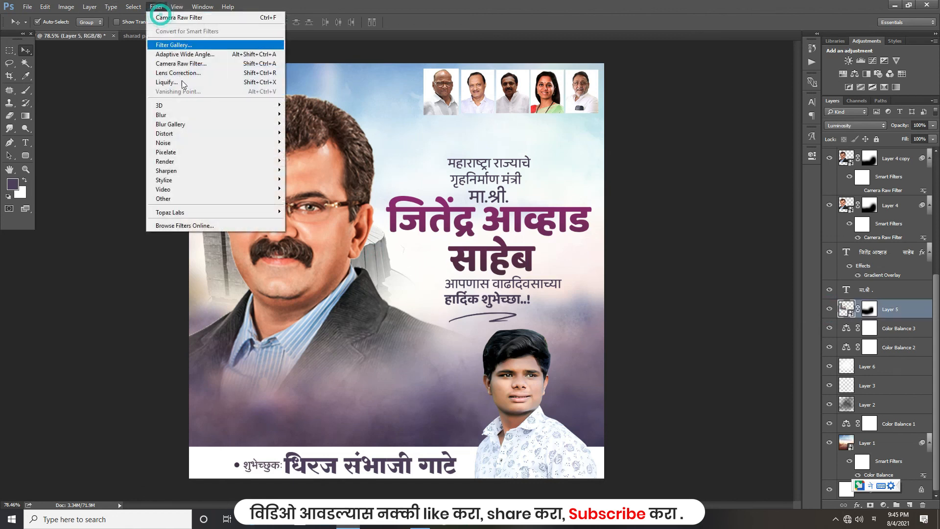
pyautogui.moveTo(187, 115)
pyautogui.click(313, 152)
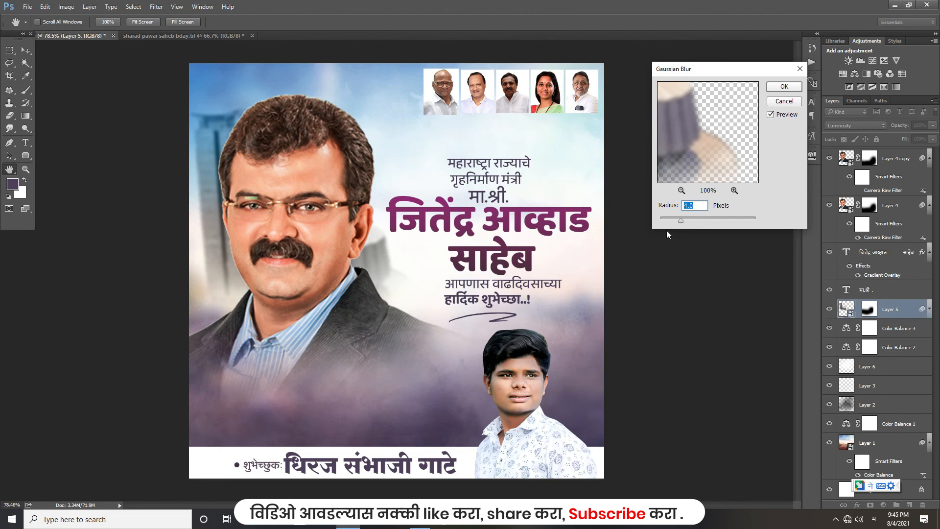
pyautogui.moveTo(680, 221); pyautogui.dragTo(678, 220)
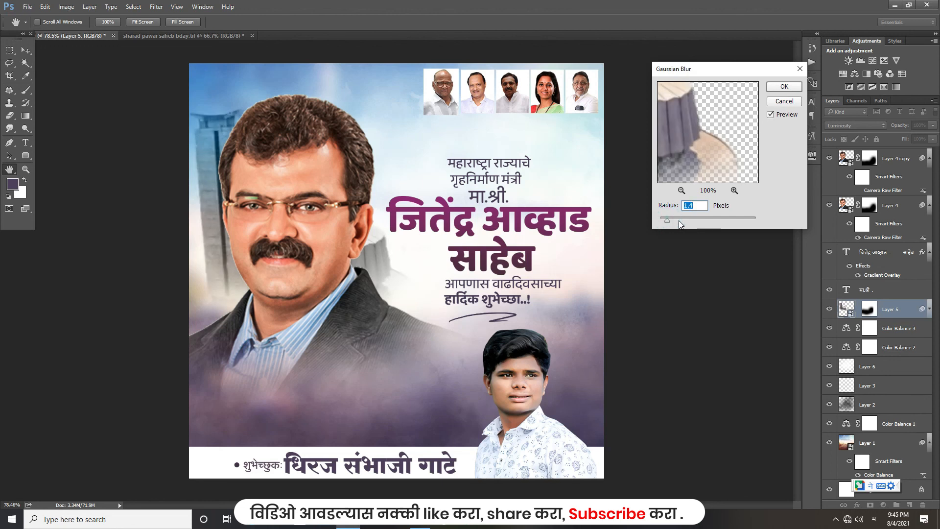
pyautogui.click(778, 90)
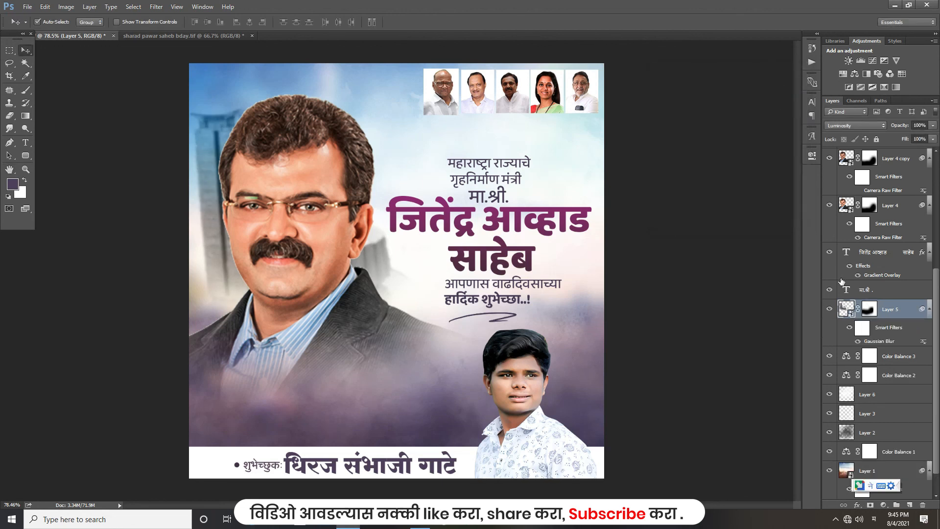
# Step: Try the Overlay blend mode on the blurred building layer
pyautogui.click(842, 125)
pyautogui.click(843, 125)
pyautogui.click(843, 125)
pyautogui.click(833, 222)
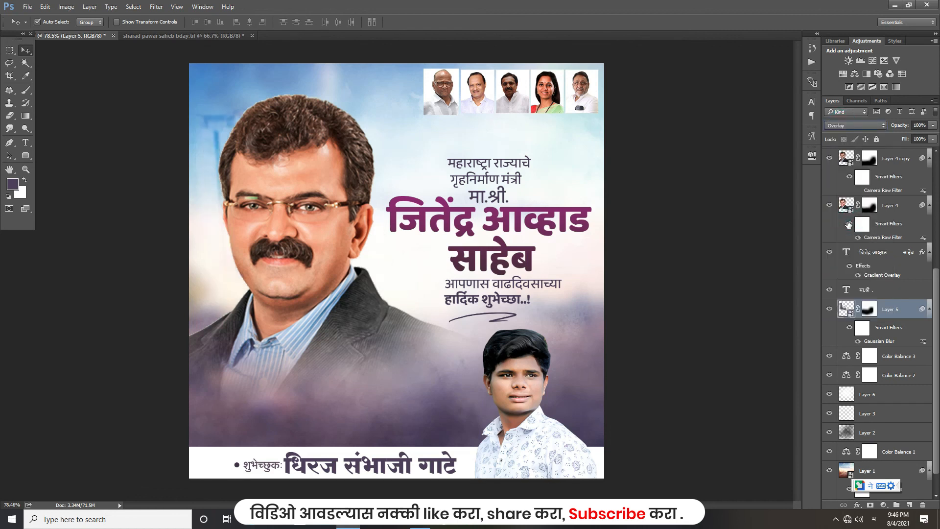
# Step: Set the building layer's blend mode to Multiply and toggle its visibility to compare the effect
pyautogui.click(853, 126)
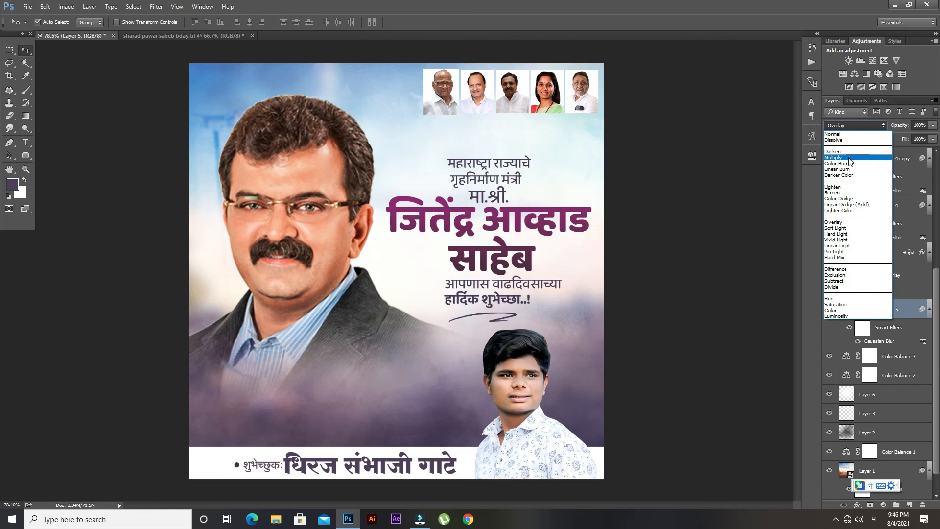
pyautogui.click(849, 158)
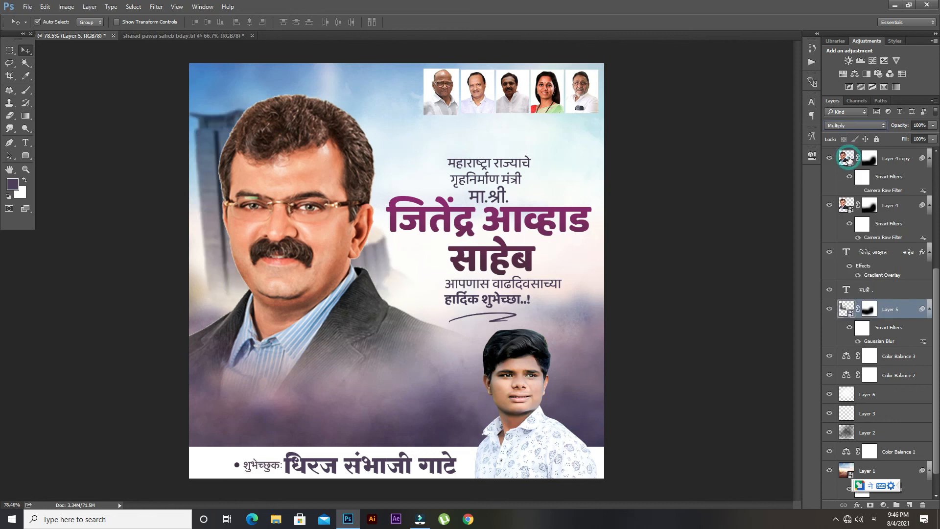
pyautogui.click(829, 310)
pyautogui.click(829, 309)
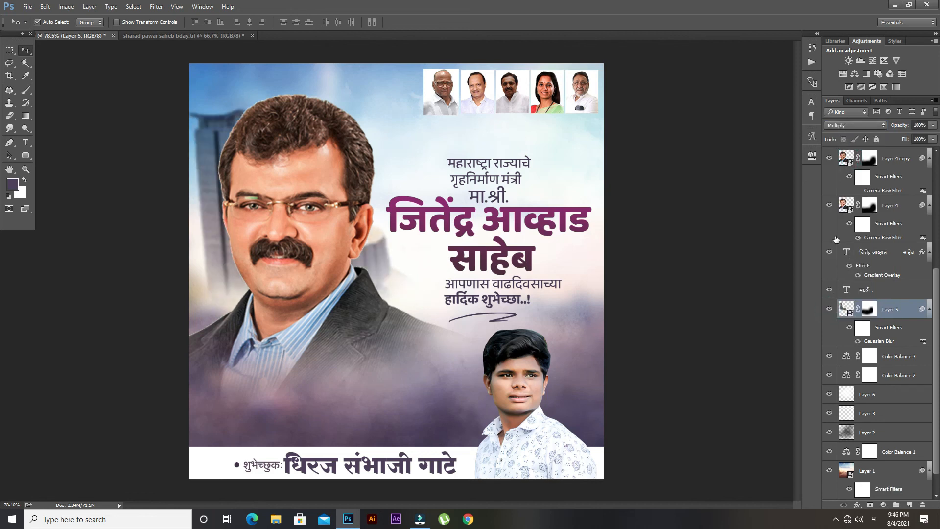
# Step: With both large portrait layers temporarily hidden, compare the building layer in Normal and Multiply blend modes, keeping Multiply
pyautogui.click(829, 205)
pyautogui.click(829, 158)
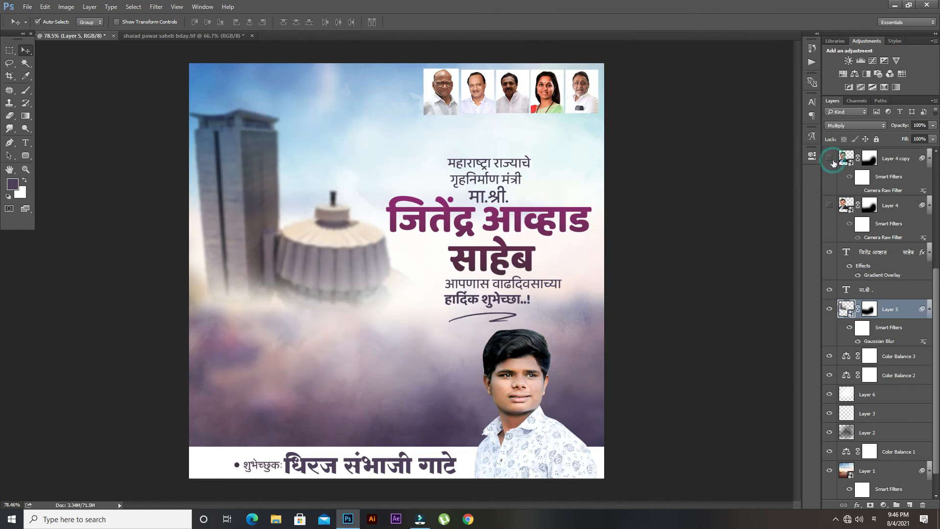
pyautogui.click(844, 125)
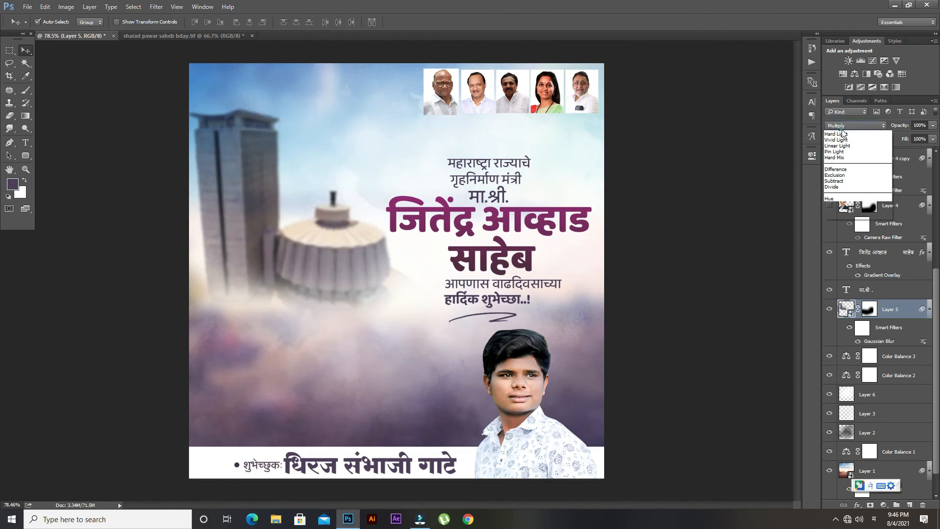
pyautogui.click(842, 135)
pyautogui.click(845, 125)
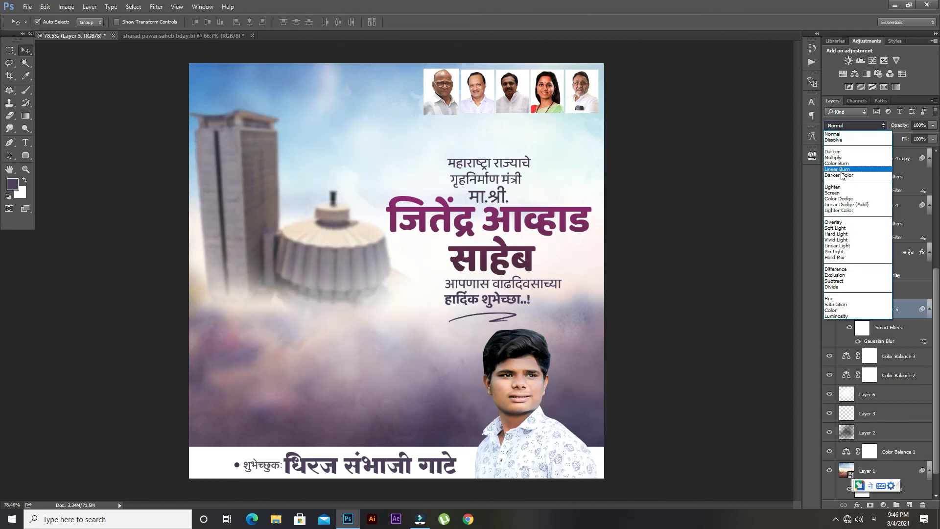
pyautogui.click(839, 158)
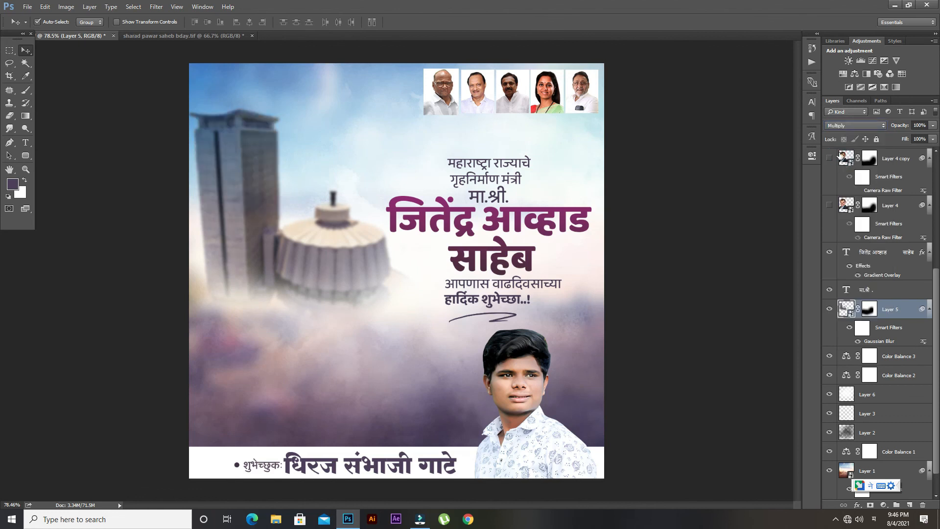
pyautogui.click(829, 205)
pyautogui.click(829, 158)
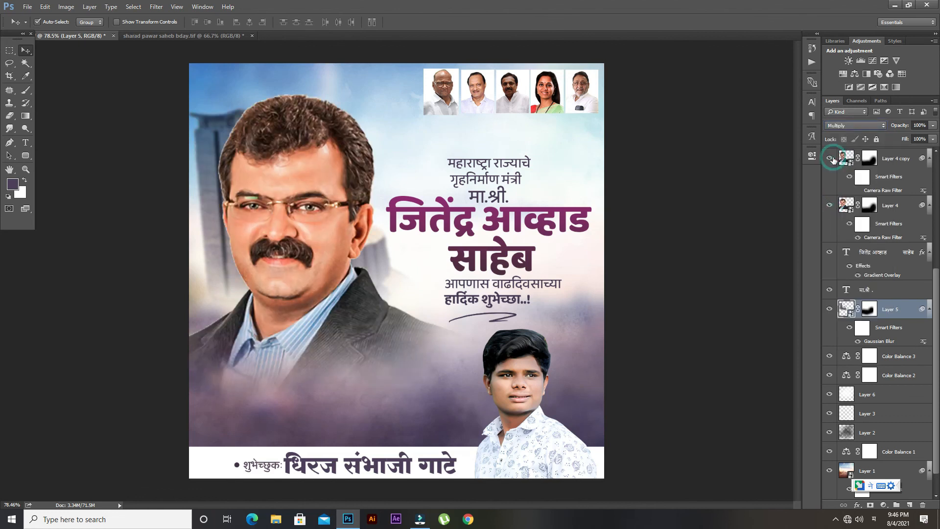
# Step: Deselect all layers and save the banner document
pyautogui.click(753, 200)
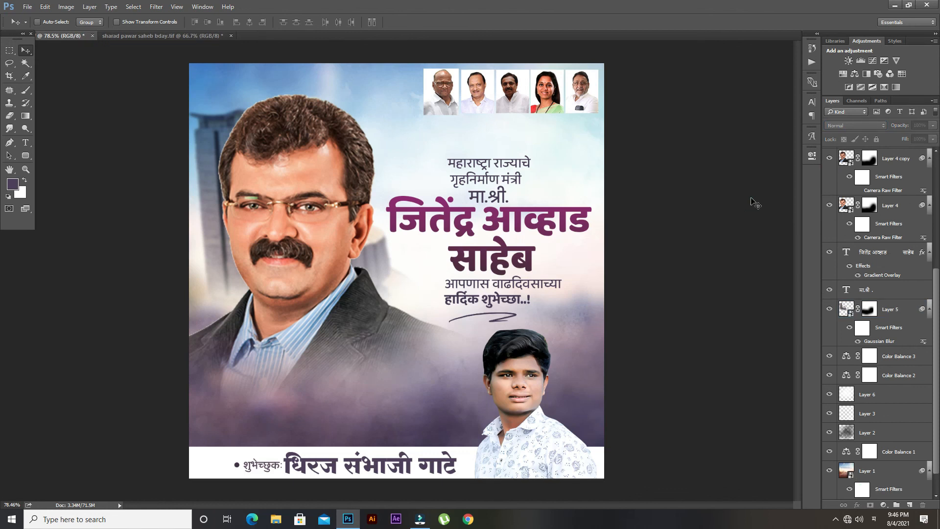
pyautogui.hotkey('ctrl', 's')
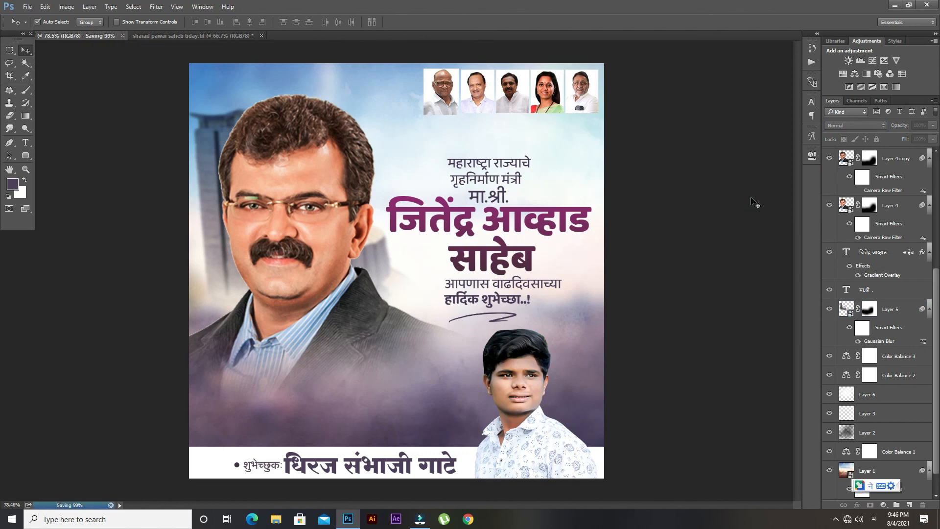